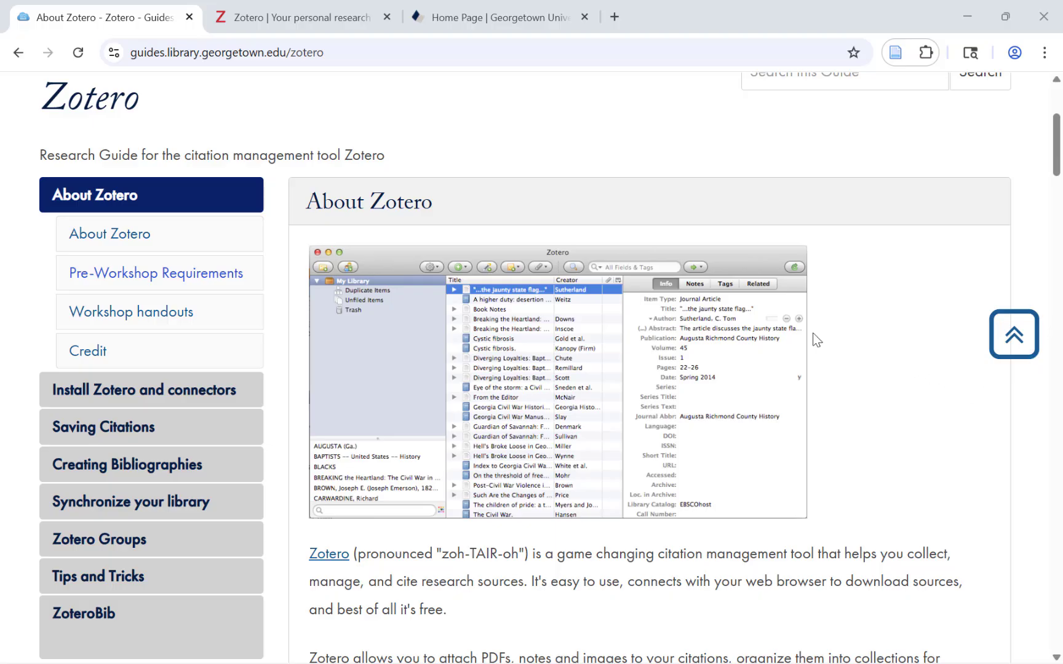
Step: Go to the guide's Pre-Workshop Requirements and view the linked Zotero account registration page in a new tab
left_click(192, 274)
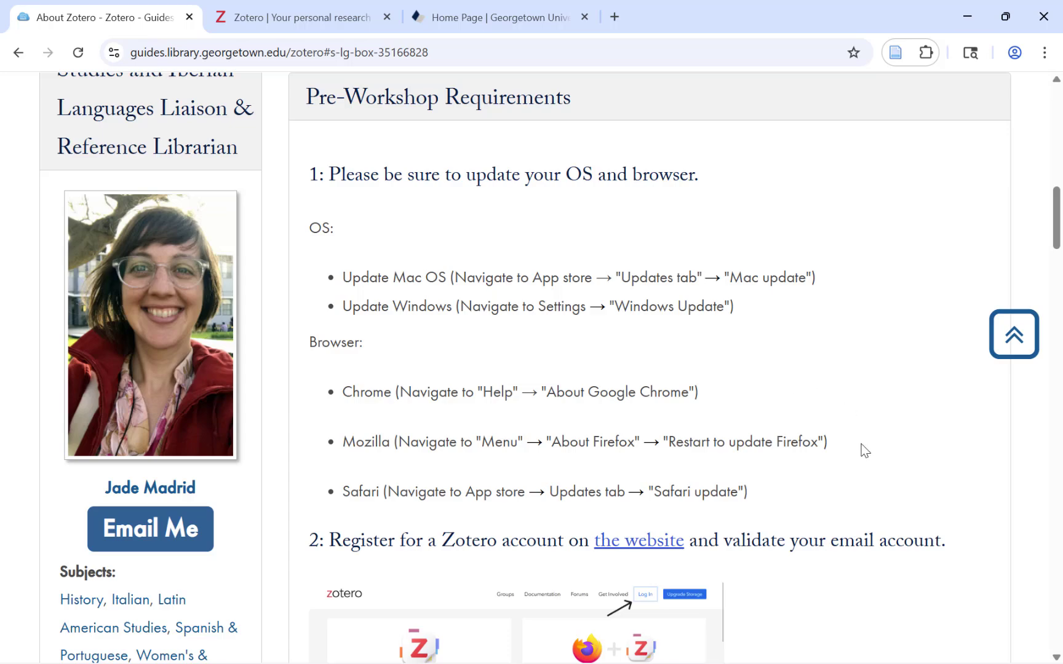
scroll(861, 443, "down", 4)
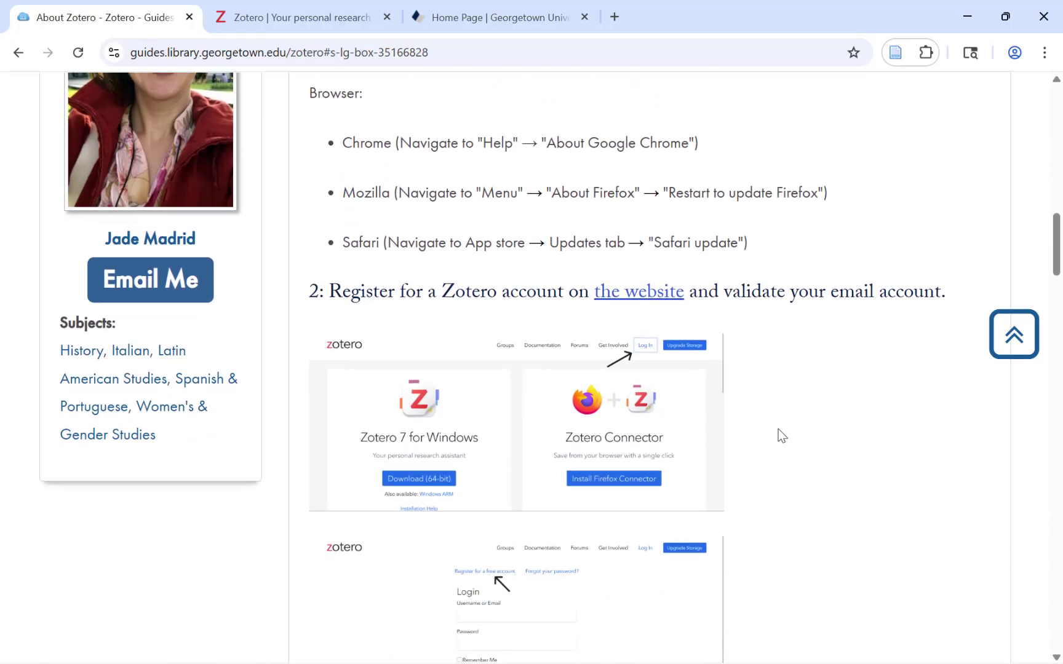
right_click(631, 298)
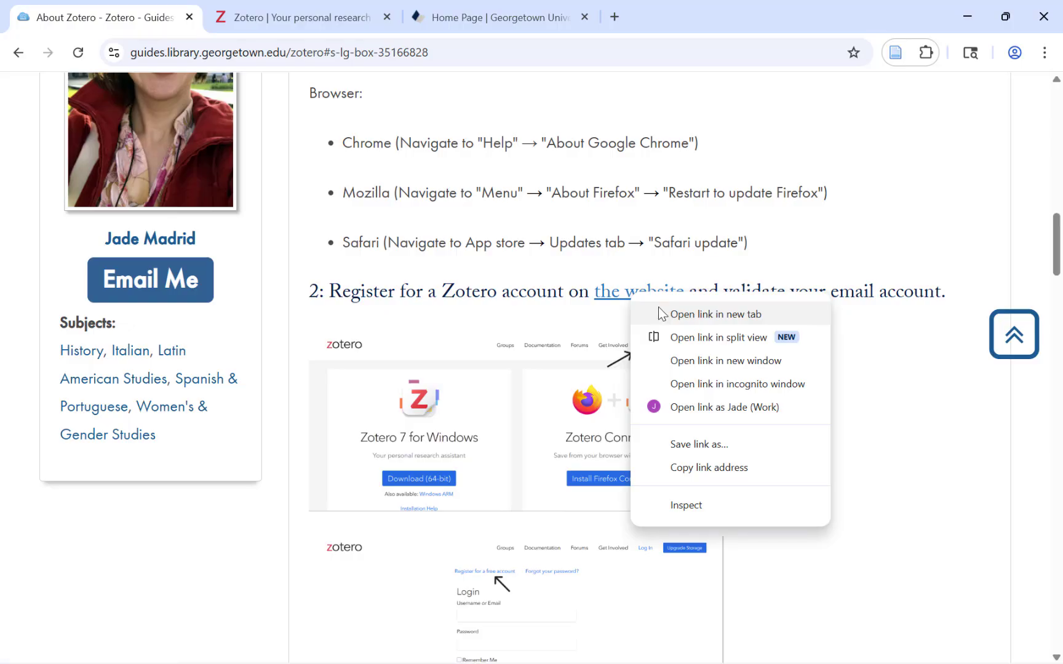
left_click(659, 307)
left_click(283, 17)
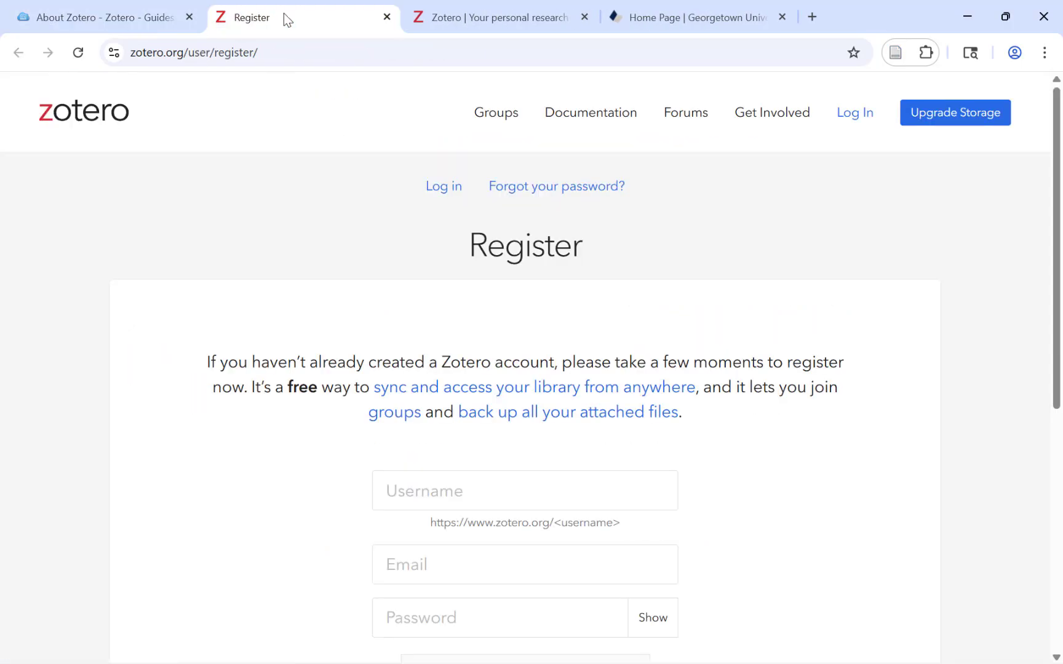
scroll(827, 408, "down", 1)
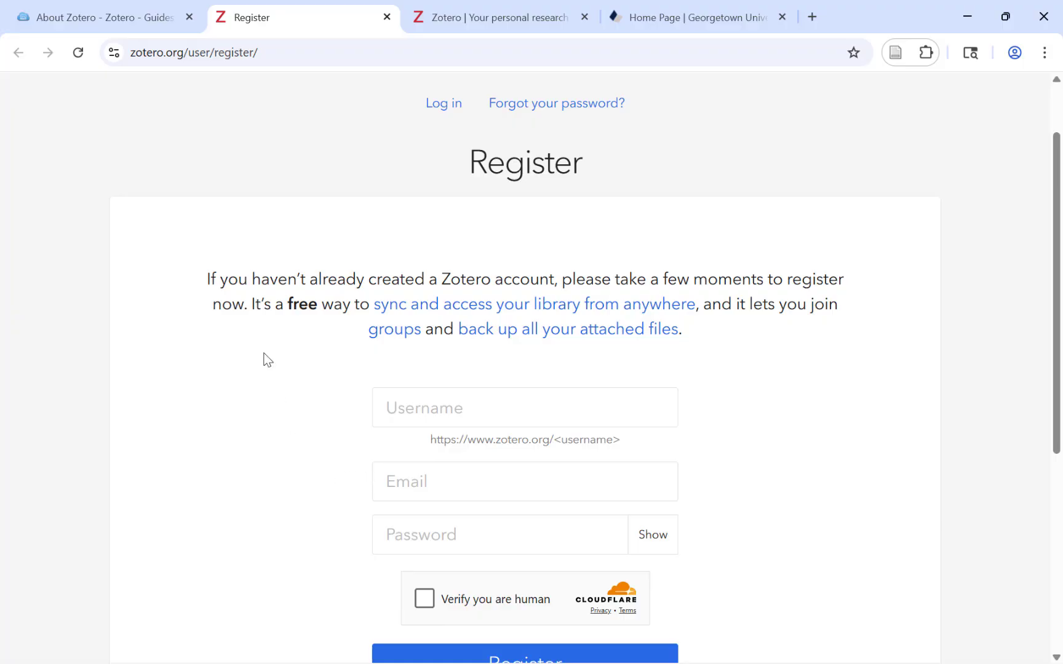
Step: Return to the Zotero research guide and open the download link from requirement 3 in a new tab
left_click(96, 16)
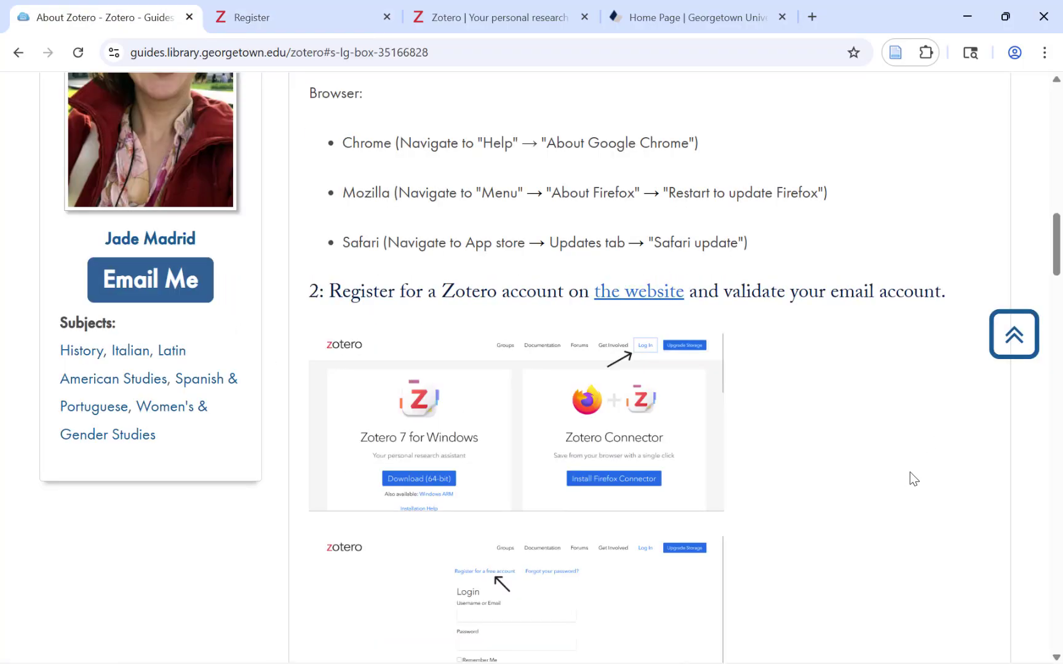
scroll(909, 472, "down", 4)
scroll(907, 472, "down", 4)
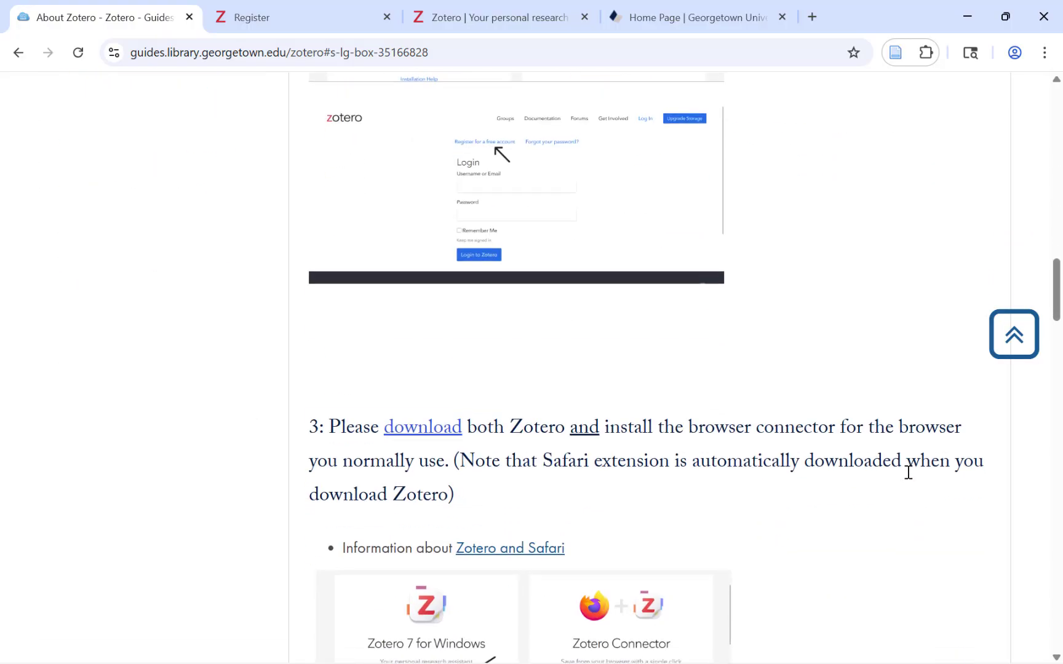
right_click(454, 358)
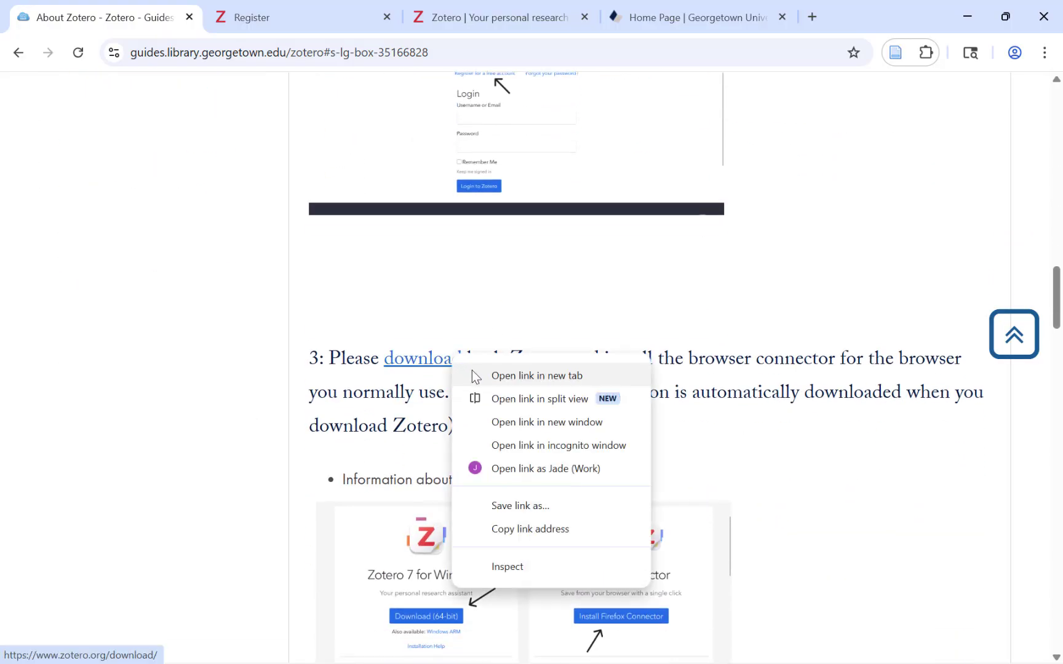
left_click(471, 372)
Step: Close the registration tab and the duplicate Zotero tab, and show the Zotero download page
left_click(340, 17)
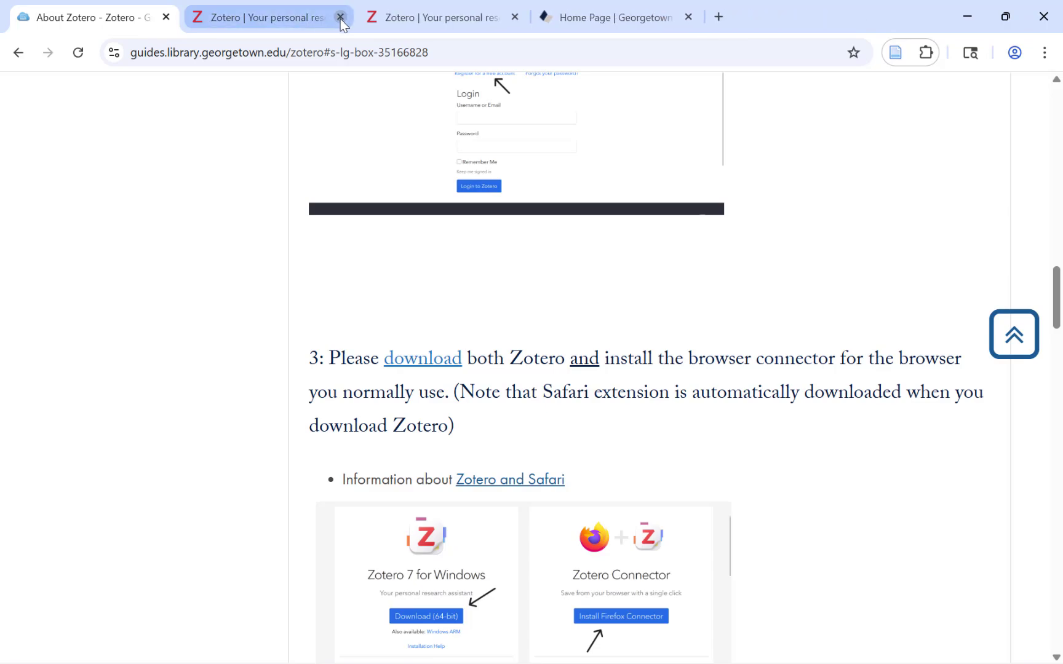
left_click(512, 16)
left_click(284, 10)
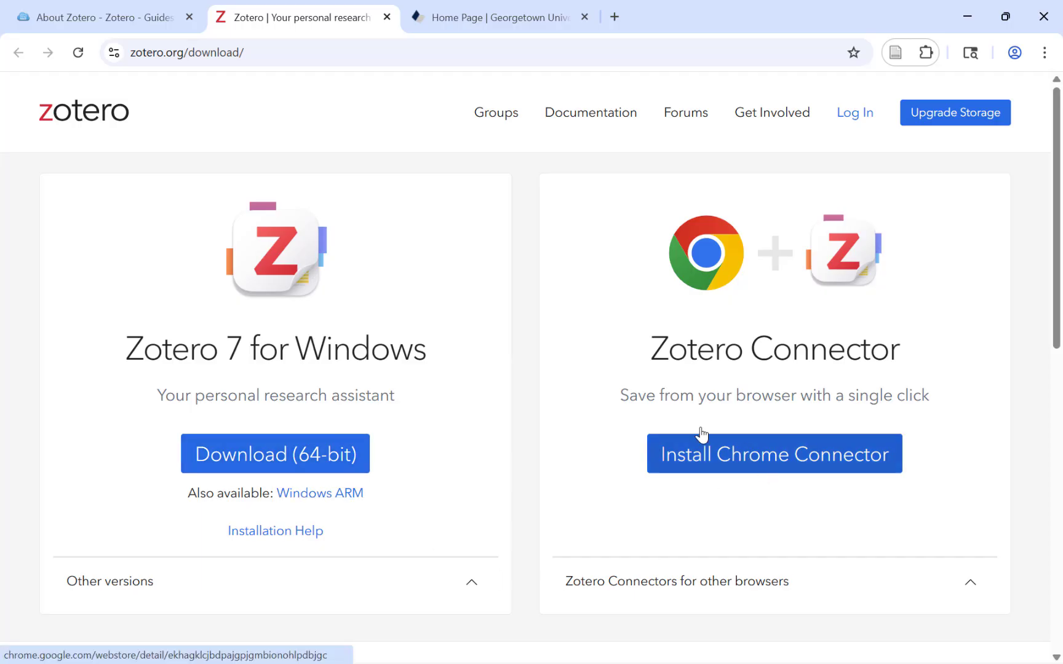
Step: Return to the guide, read on to requirement 4 about sync setup, and switch to the Zotero desktop app
left_click(113, 11)
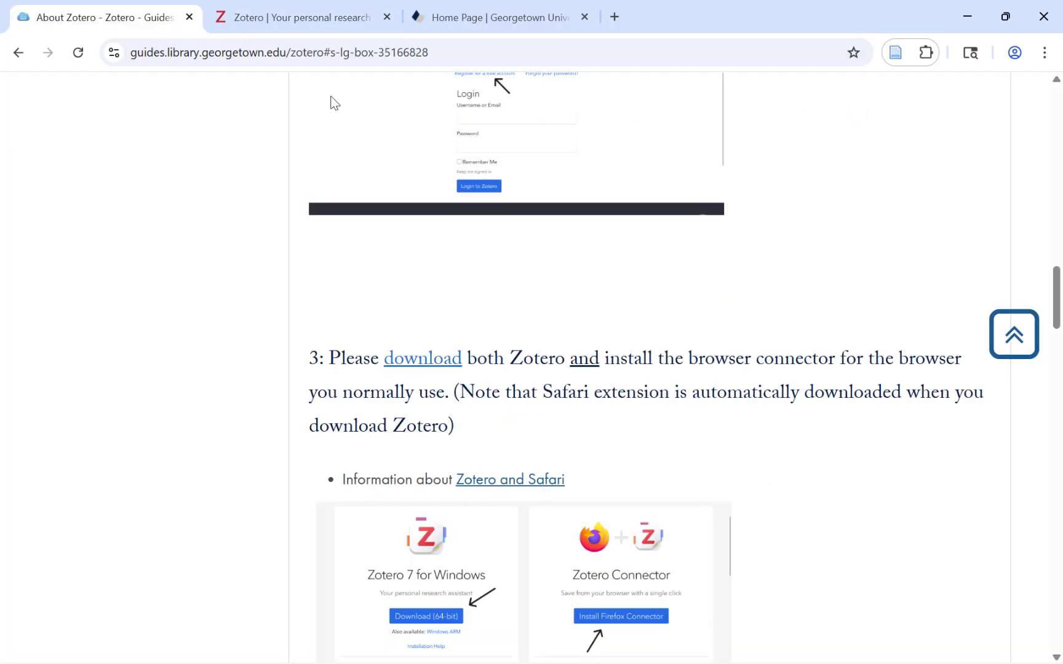
scroll(821, 534, "down", 10)
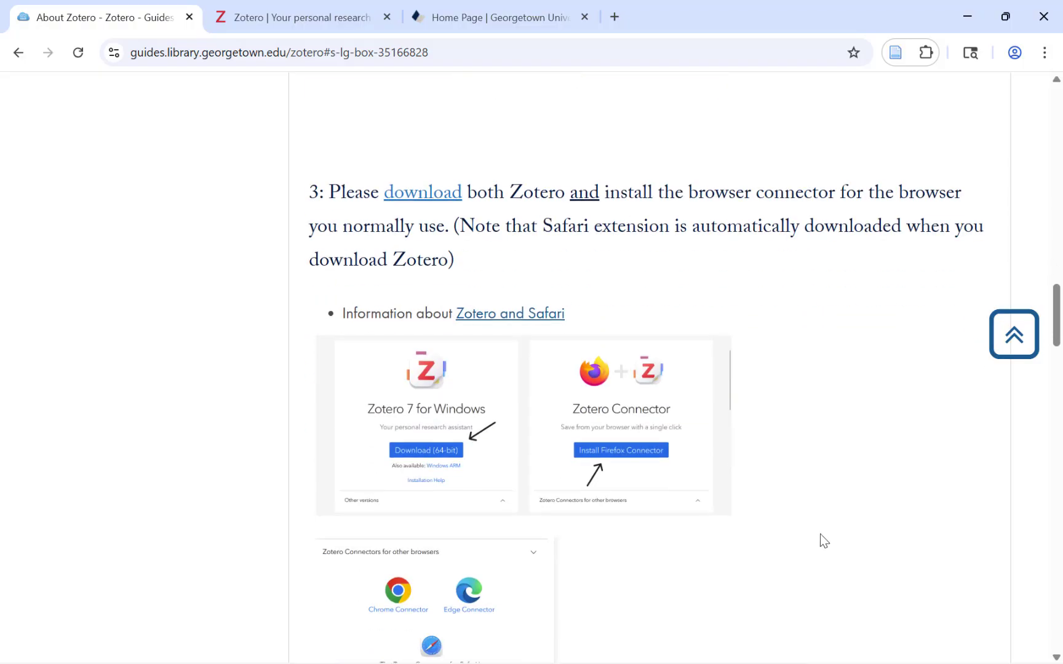
scroll(821, 532, "down", 1)
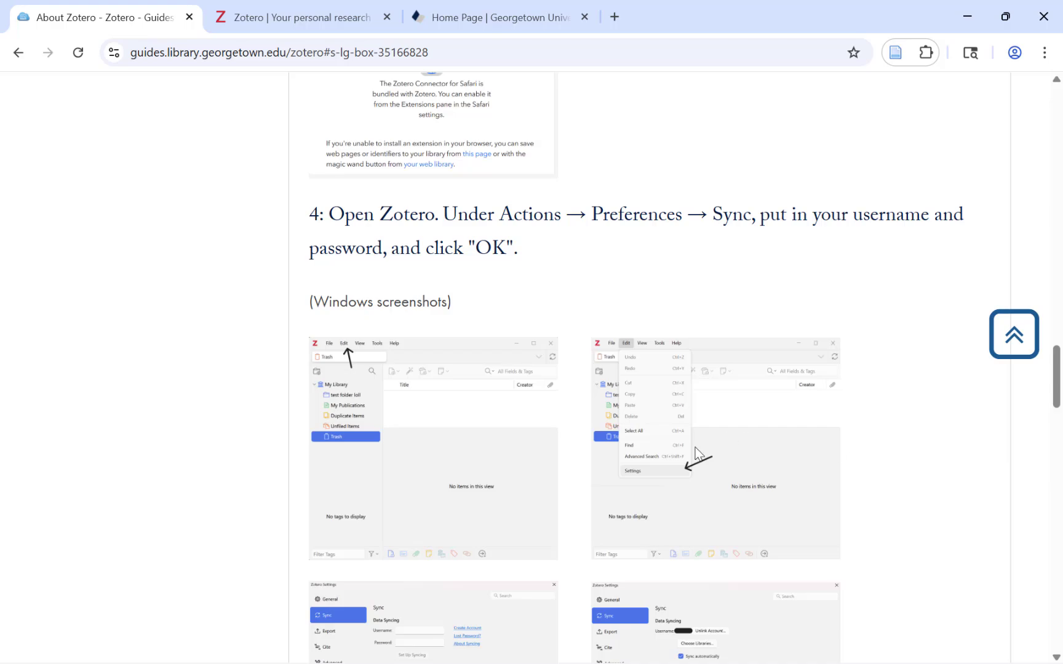
mouse_move(465, 662)
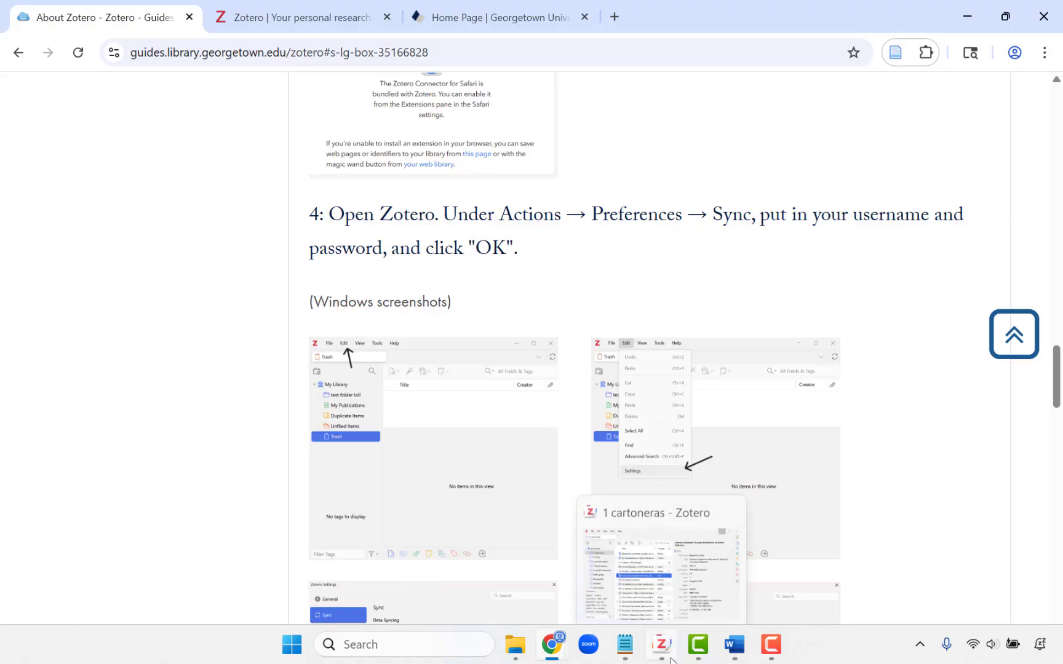
left_click(661, 644)
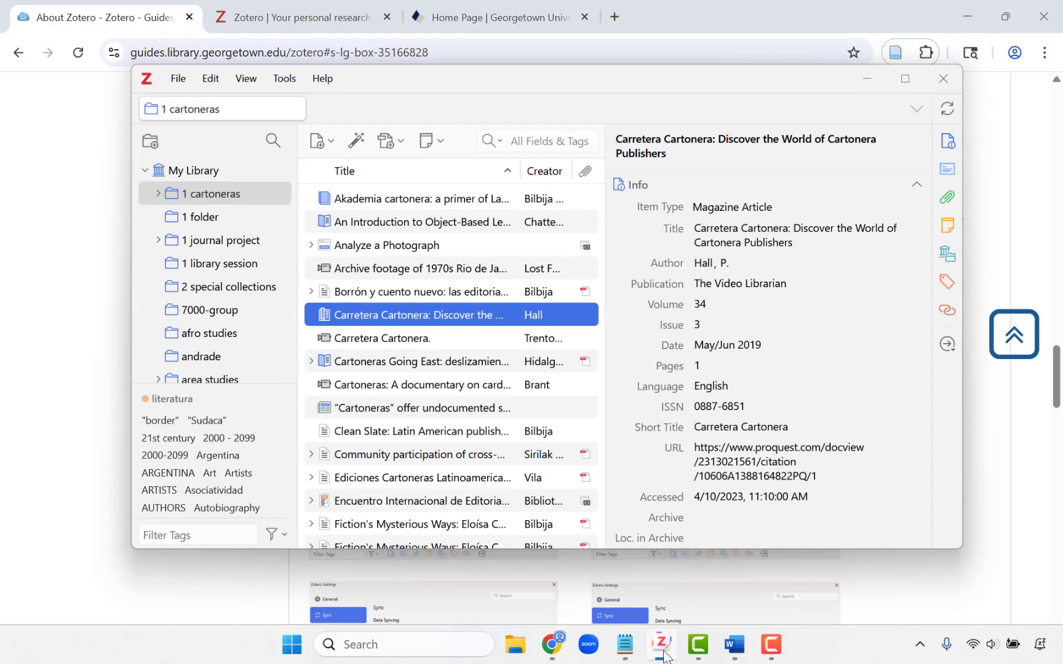
Step: Open Zotero's Sync settings, review the data and file syncing options, and close the settings
left_click(211, 79)
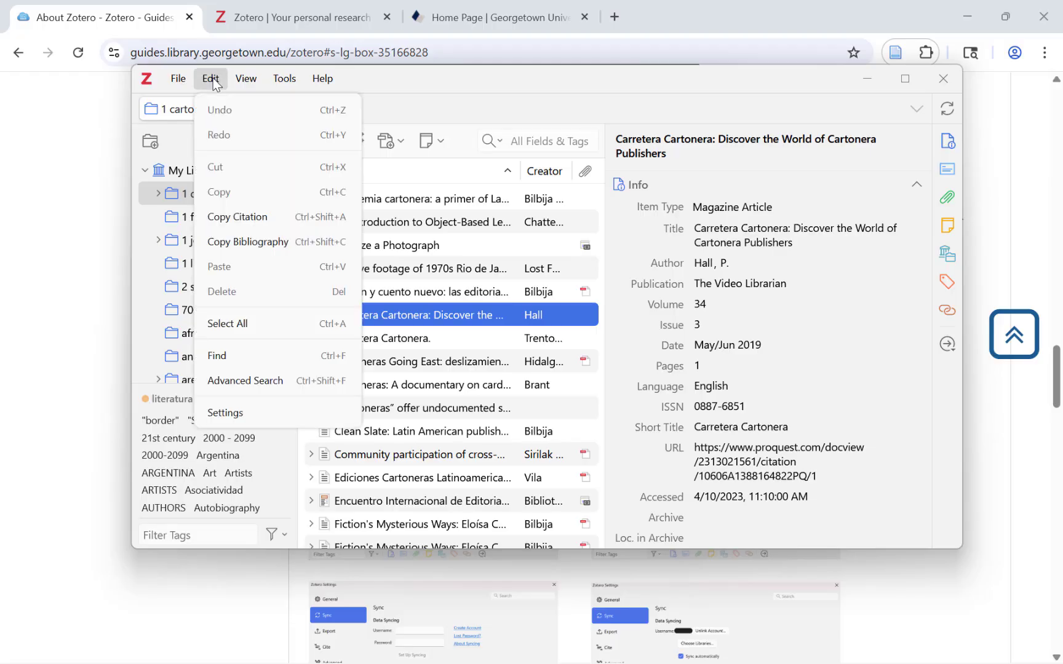
left_click(257, 423)
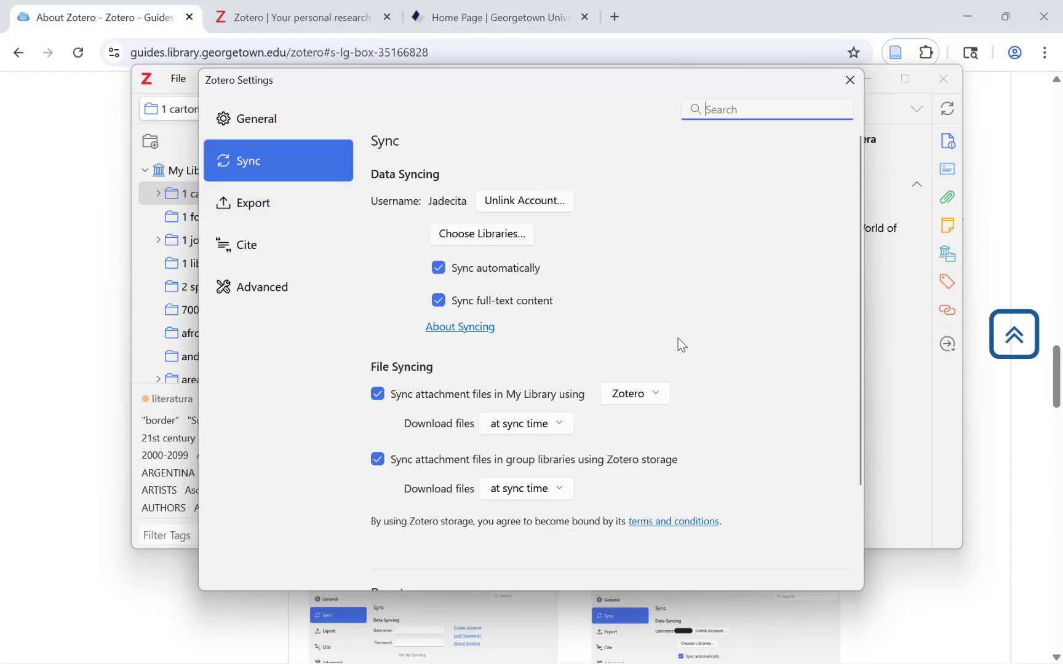
scroll(678, 338, "down", 3)
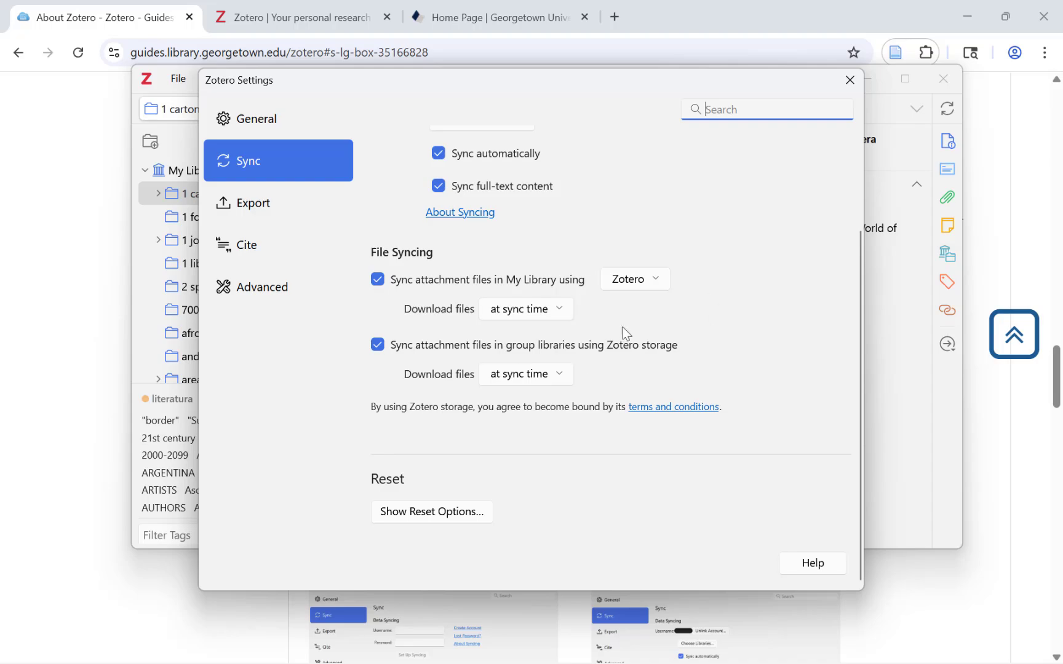
scroll(623, 327, "up", 3)
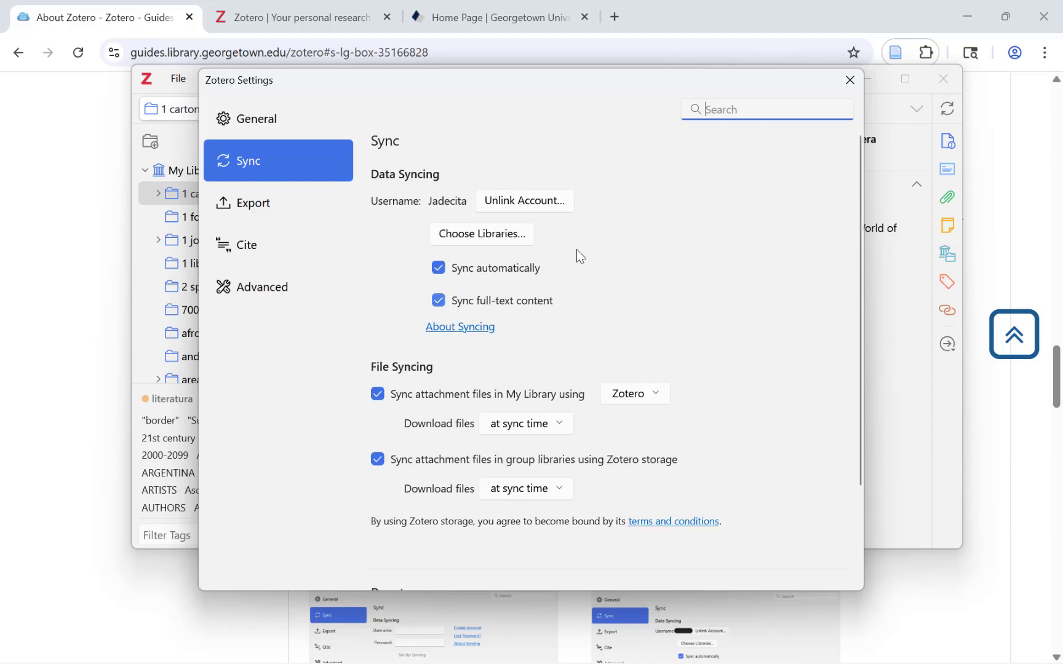
left_click(849, 79)
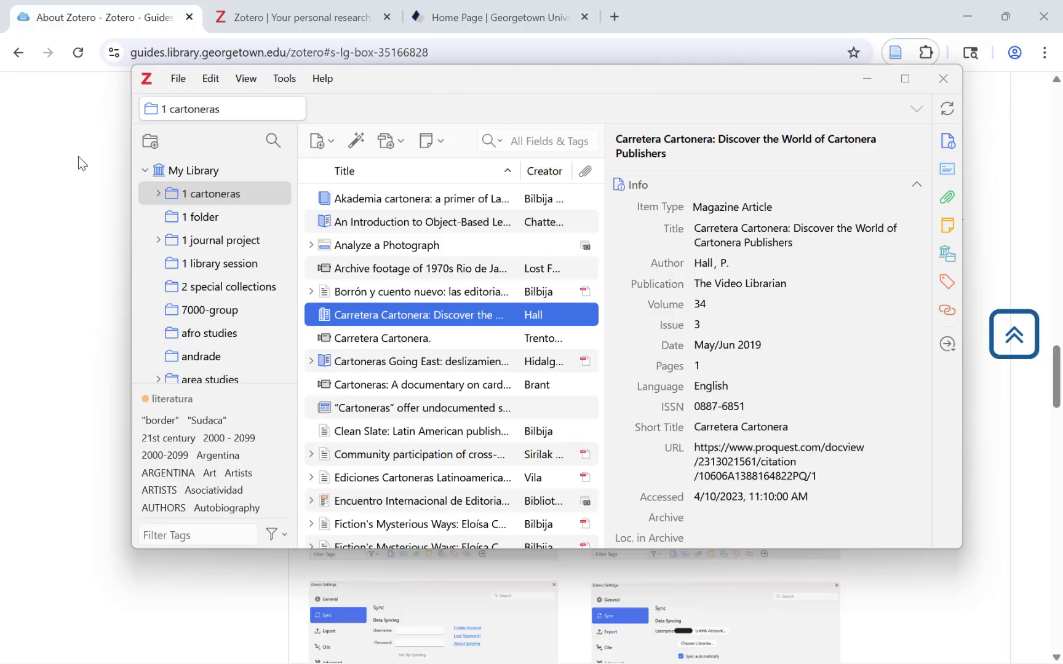
Step: Go back to the guide's requirement 5 and check in the browser's extensions list whether Zotero Connector is pinned
left_click(66, 138)
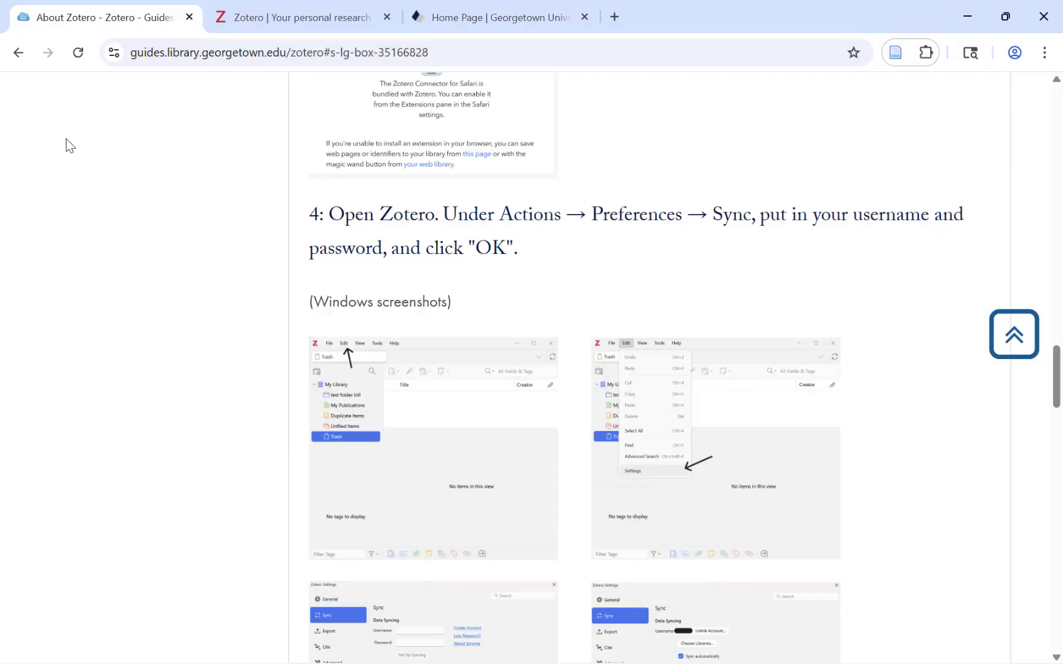
scroll(893, 329, "down", 8)
scroll(892, 327, "down", 12)
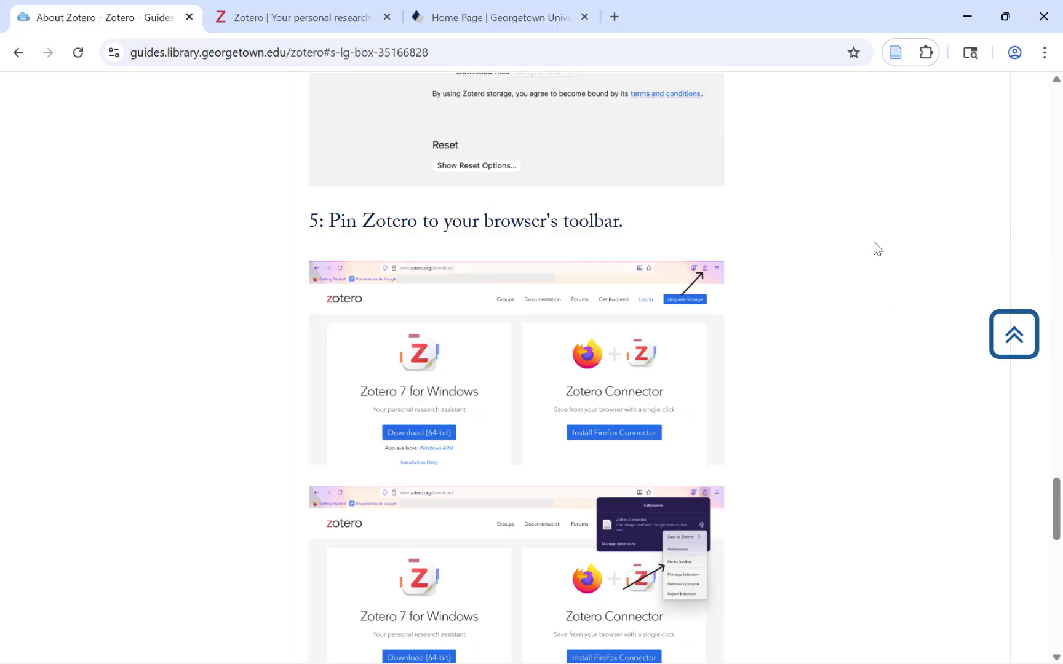
left_click(926, 53)
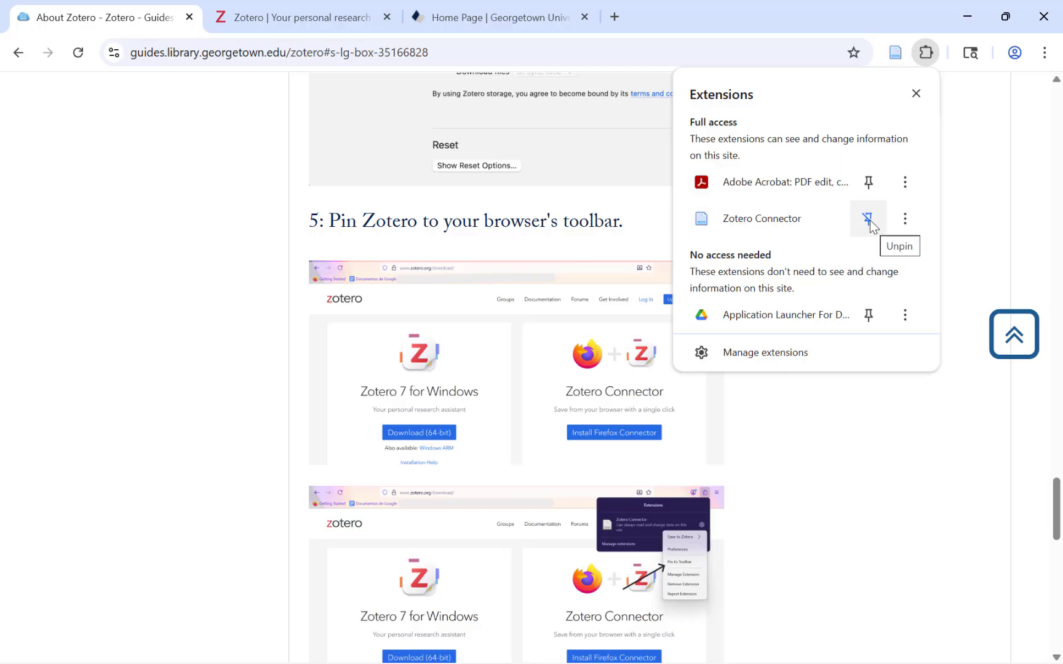
left_click(916, 94)
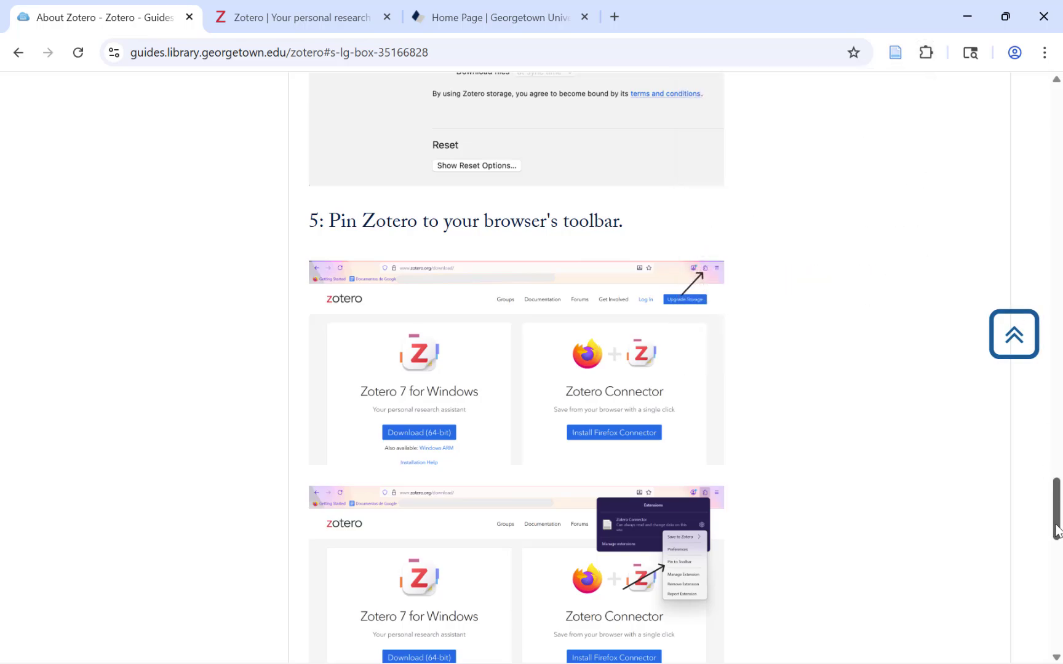
Step: Switch to the Zotero desktop app and enlarge its window slightly
mouse_move(641, 662)
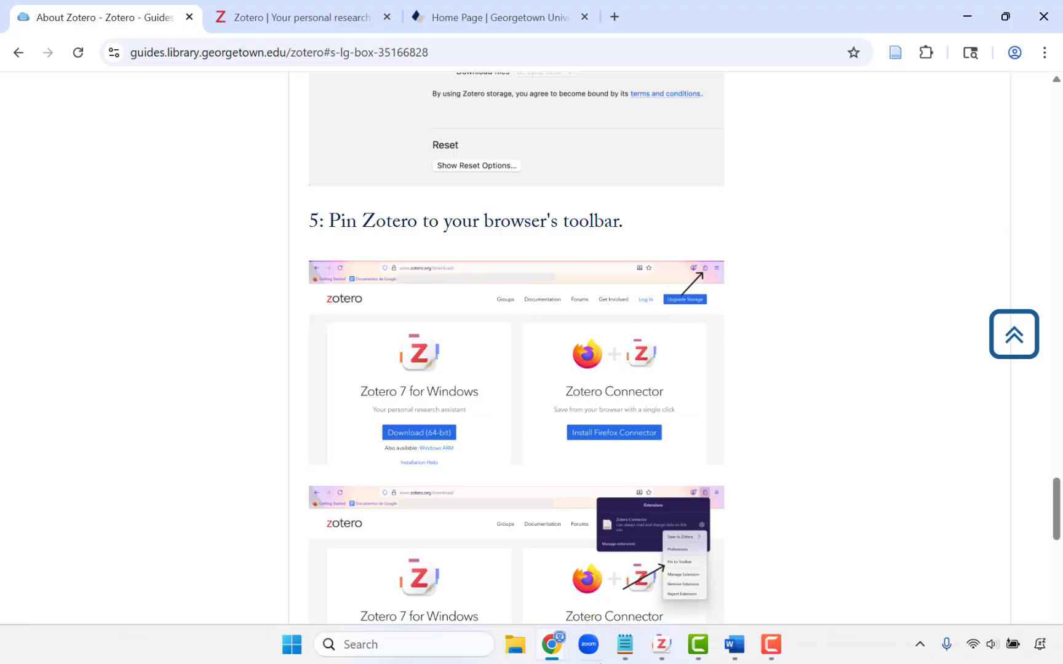
scroll(639, 553, "down", 1)
left_click(661, 645)
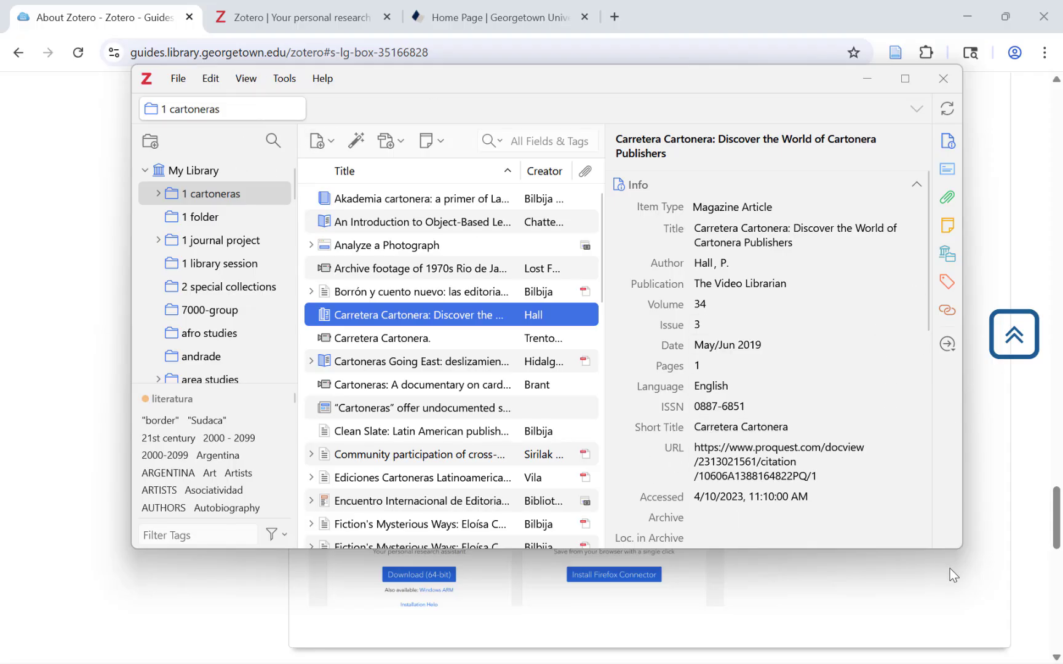
left_click_drag(962, 549, 984, 584)
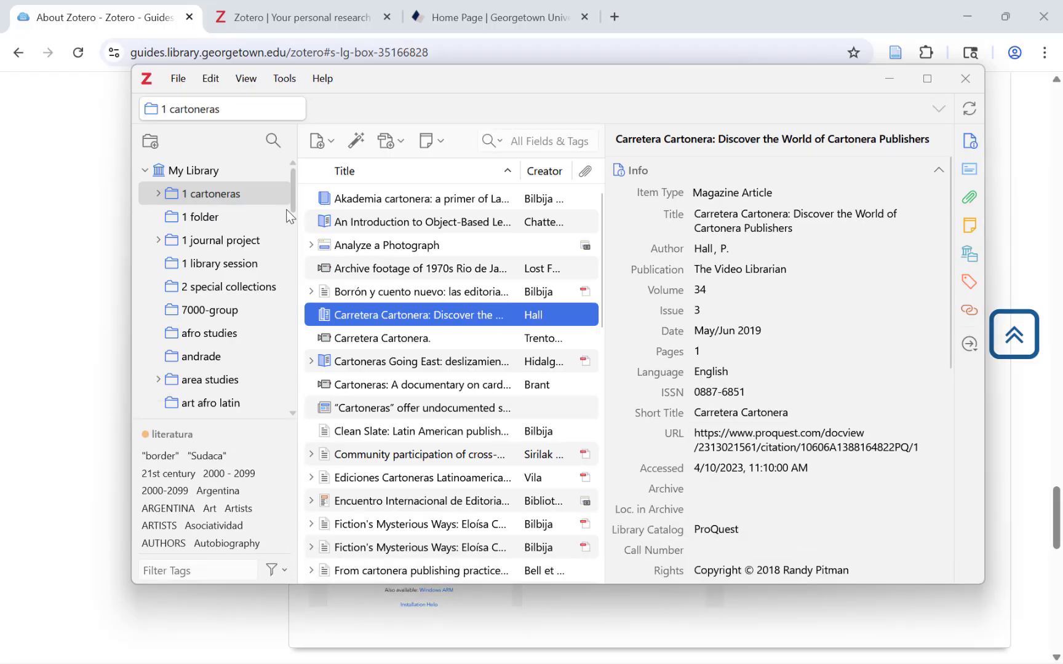
Step: View the citation details of the first four items in the 1 cartoneras collection, one after another
left_click(334, 204)
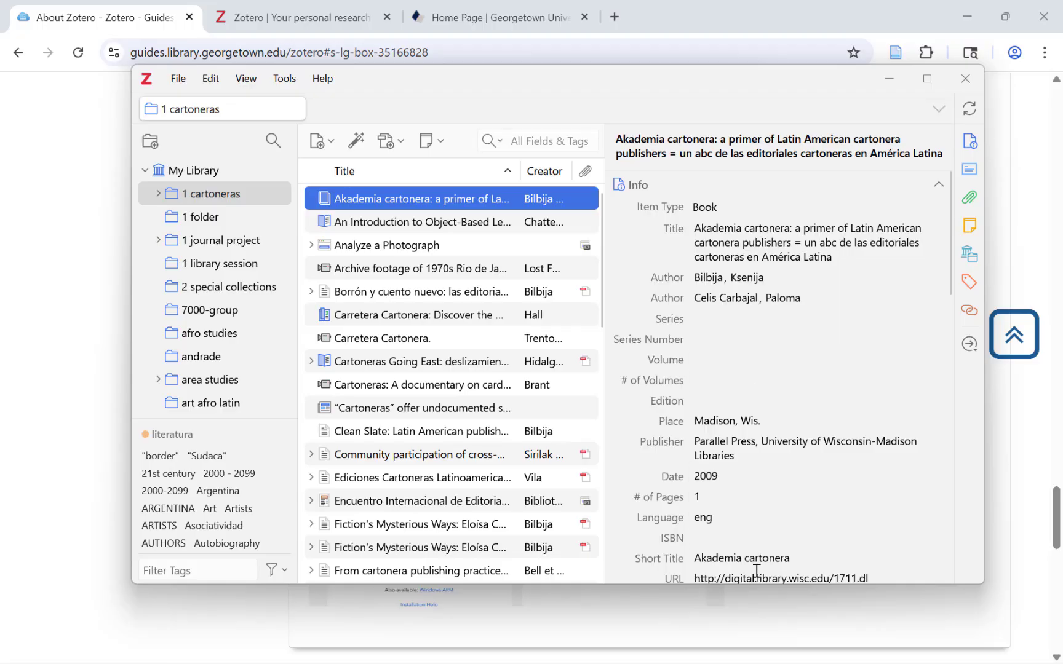
left_click(426, 224)
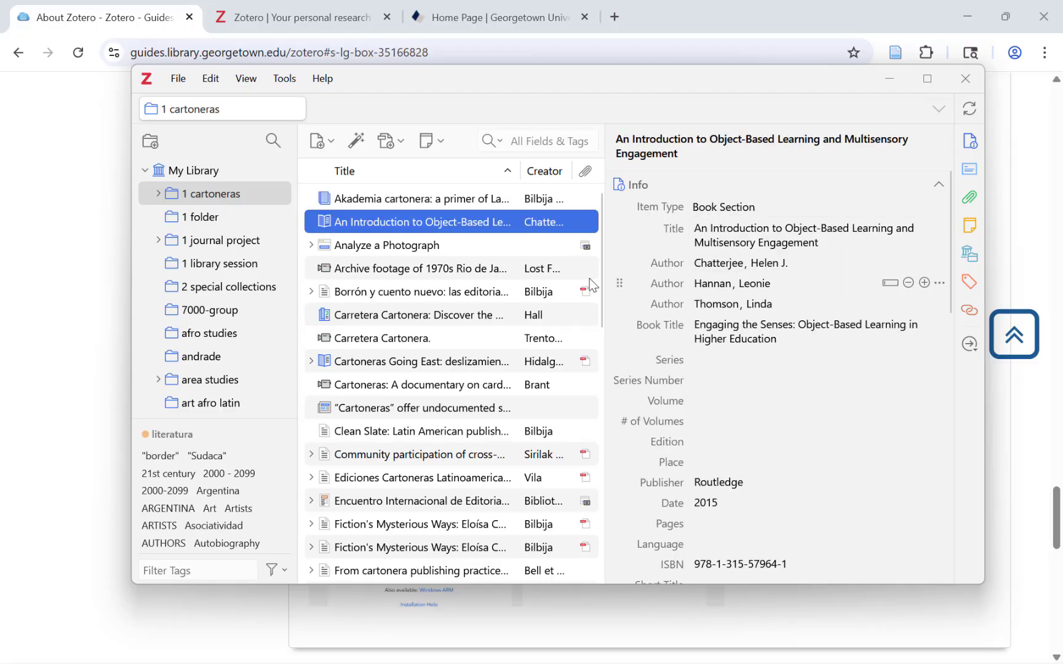
left_click(399, 246)
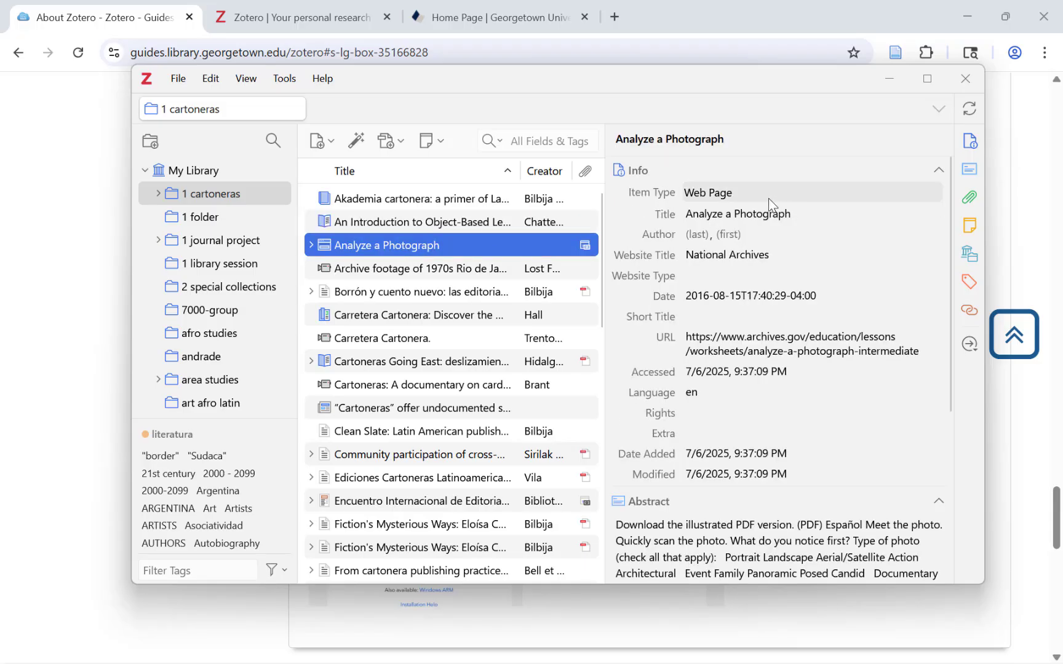
left_click(340, 270)
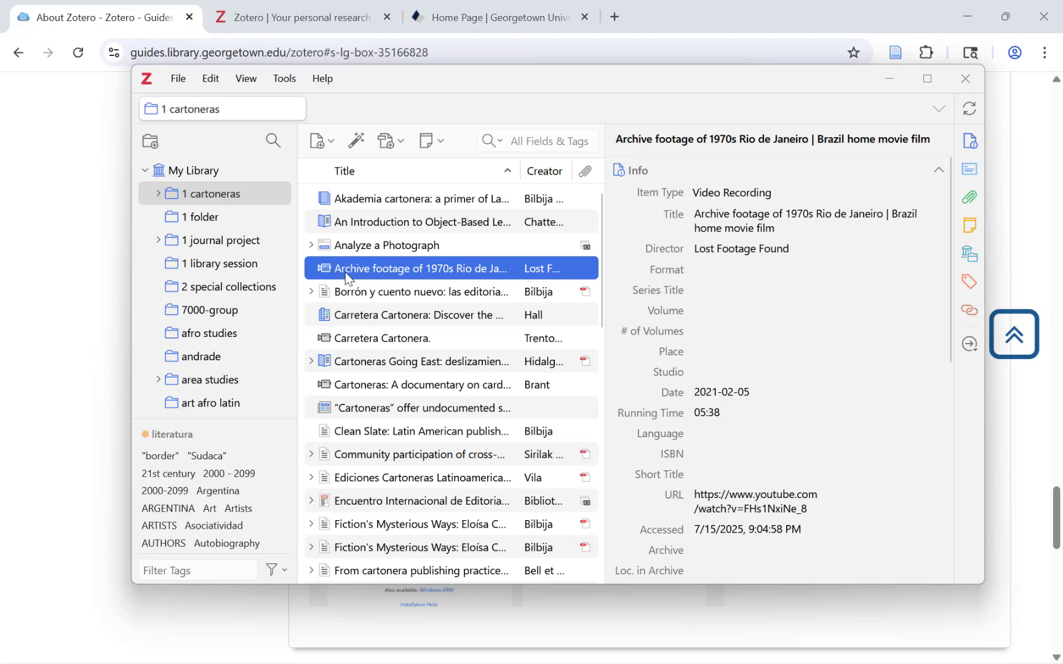
Step: Expand the journal article "Community participation of cross-border migrants for primary health care in Thailand" and preview its Full Text PDF
left_click(337, 457)
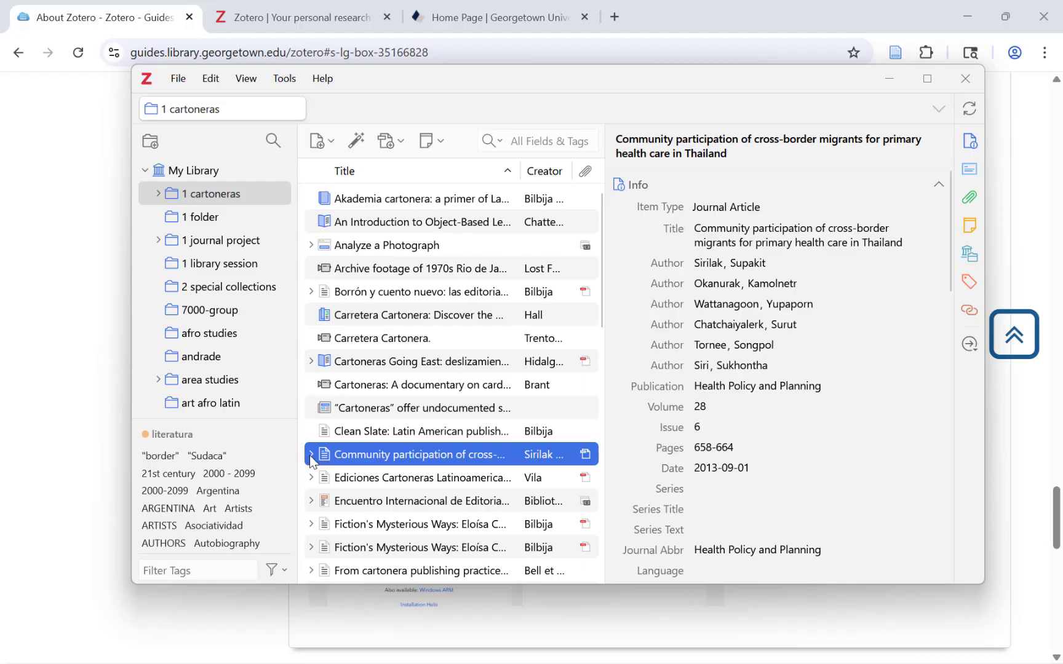
left_click(310, 455)
left_click(371, 481)
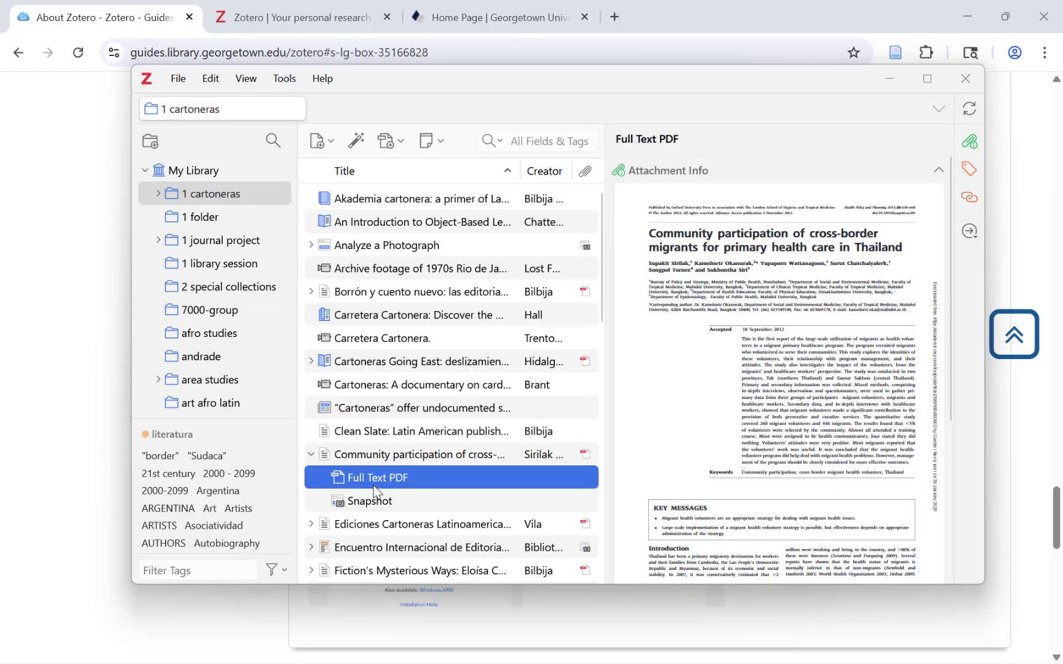
Step: Create a collection named *workshop directly under My Library, view its available collection actions, and keep it selected
left_click(222, 192)
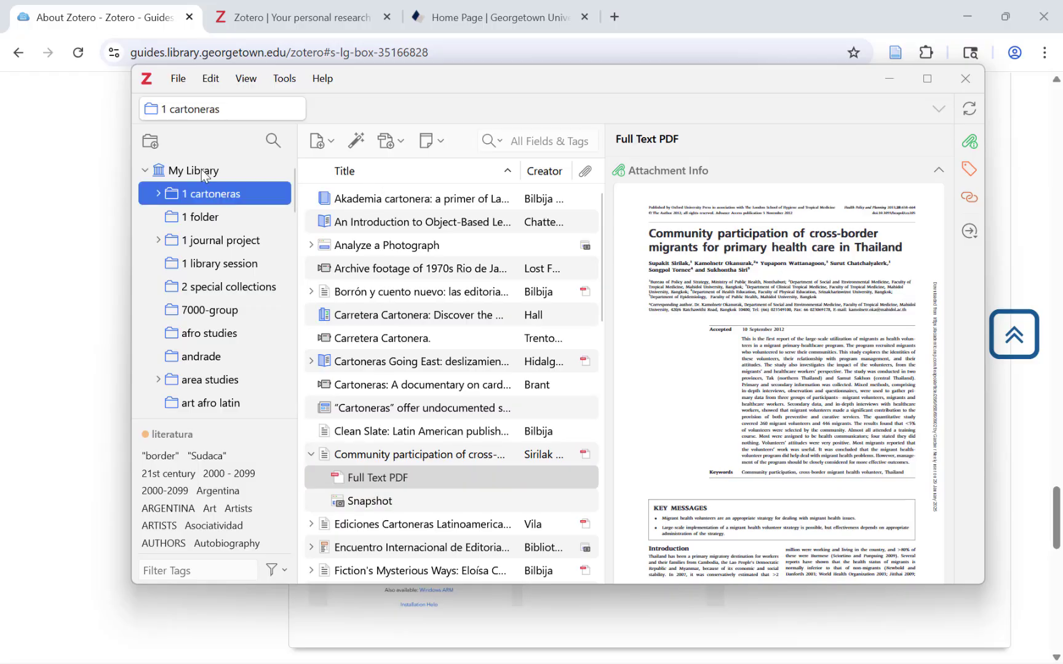
left_click(151, 143)
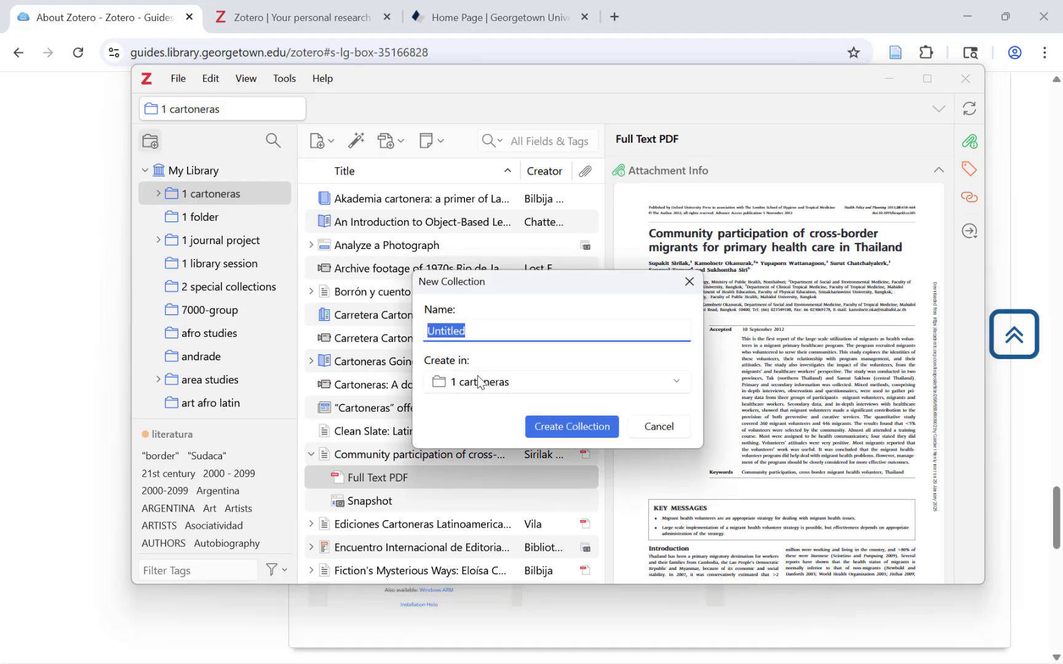
type("1")
key("BackSpace")
type("1")
key("BackSpace")
type("*workshop")
left_click(620, 381)
left_click(528, 15)
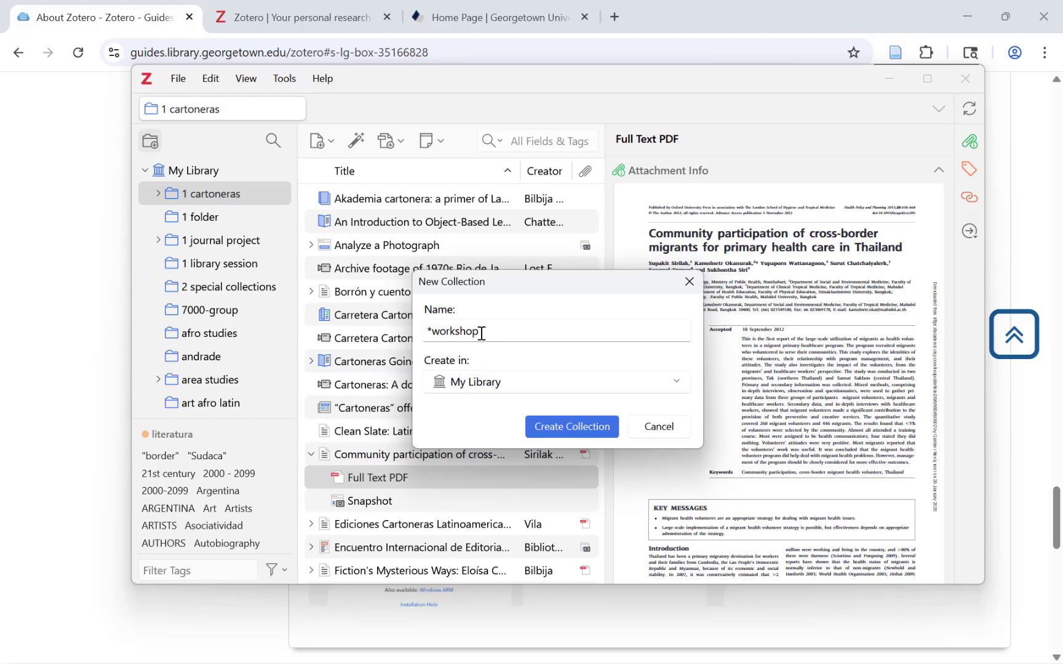
left_click(561, 424)
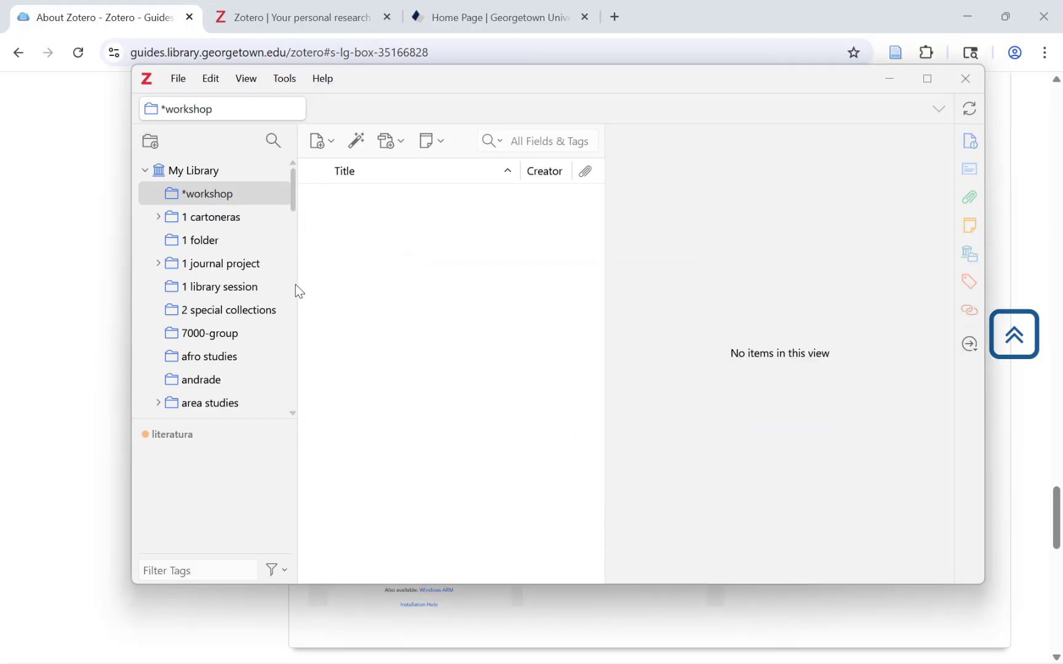
right_click(221, 192)
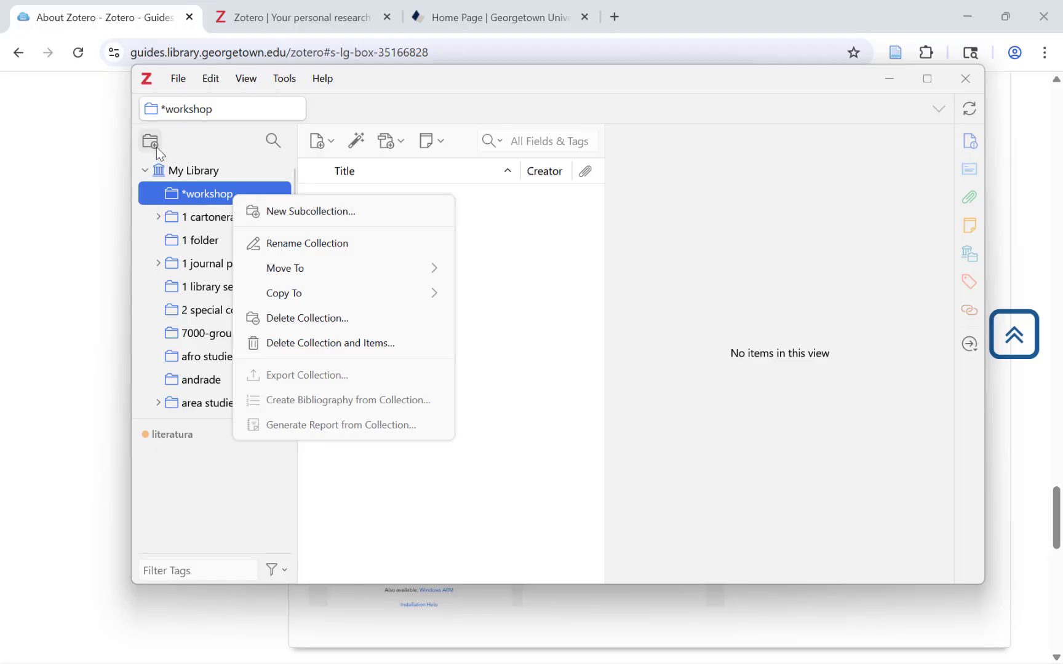
left_click(204, 192)
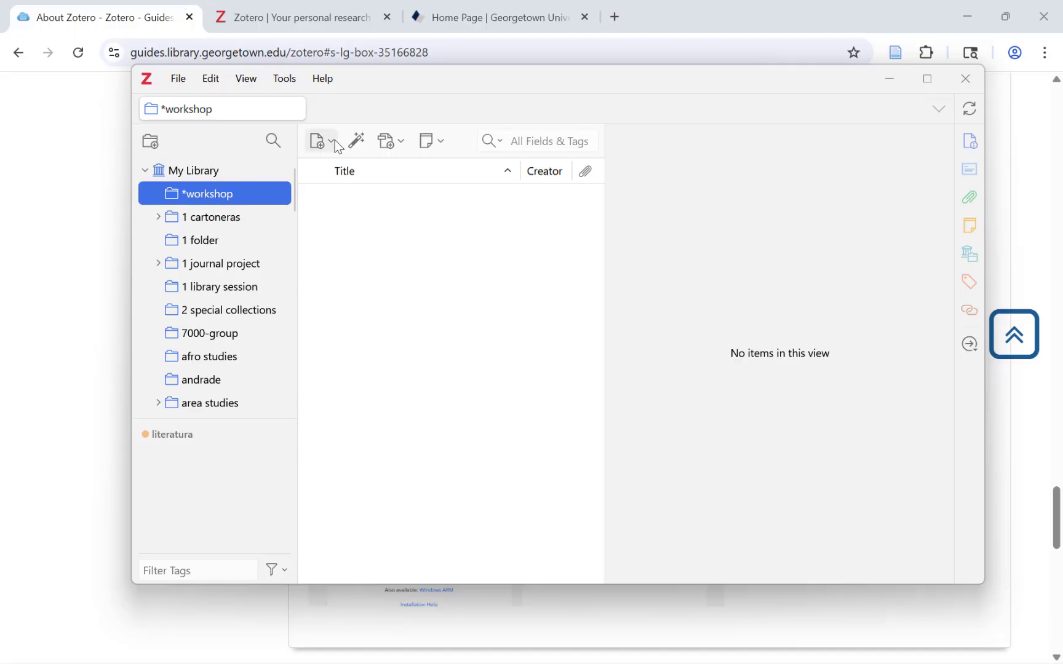
Step: Switch to the Georgetown University Library page in the browser and search HoyaSearch for "tropicalia christopher dunn"
left_click(487, 13)
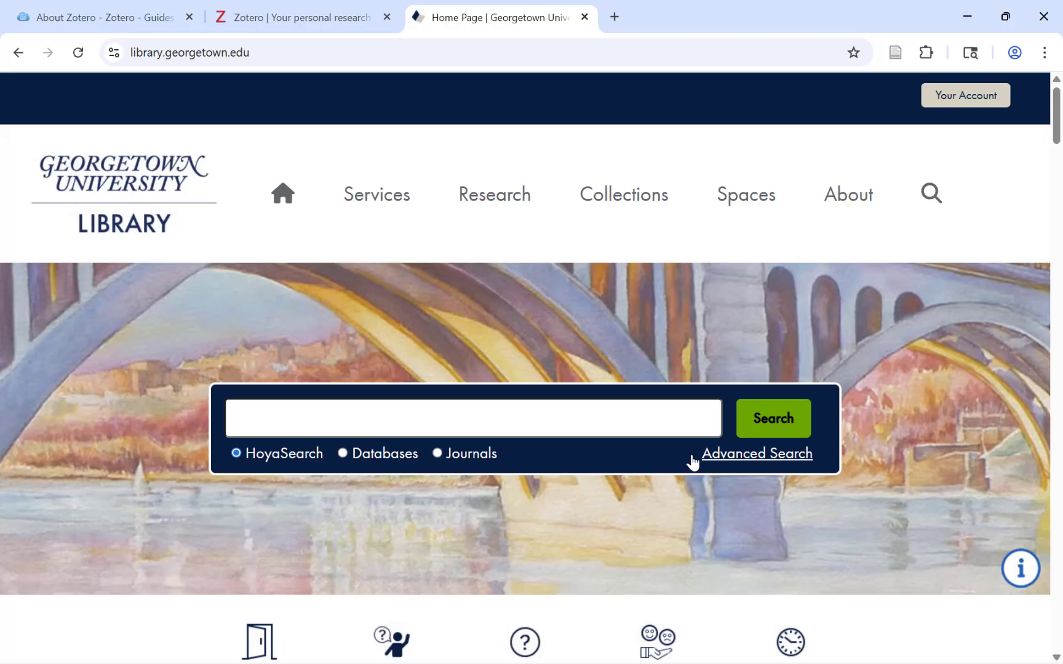
left_click(635, 424)
type("t")
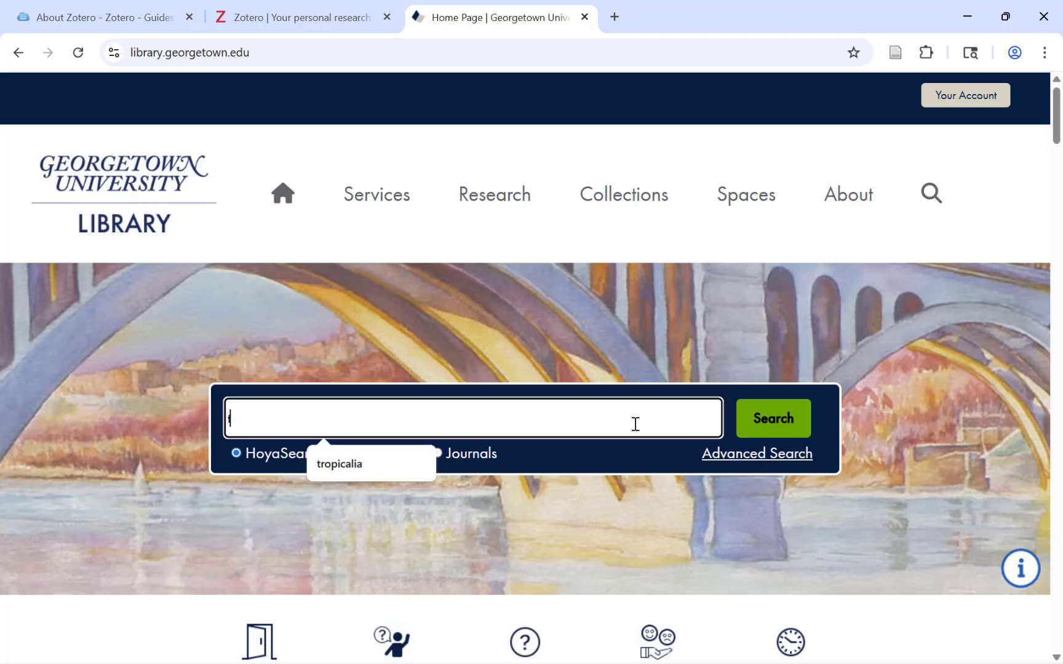
type("ropicalia christopher")
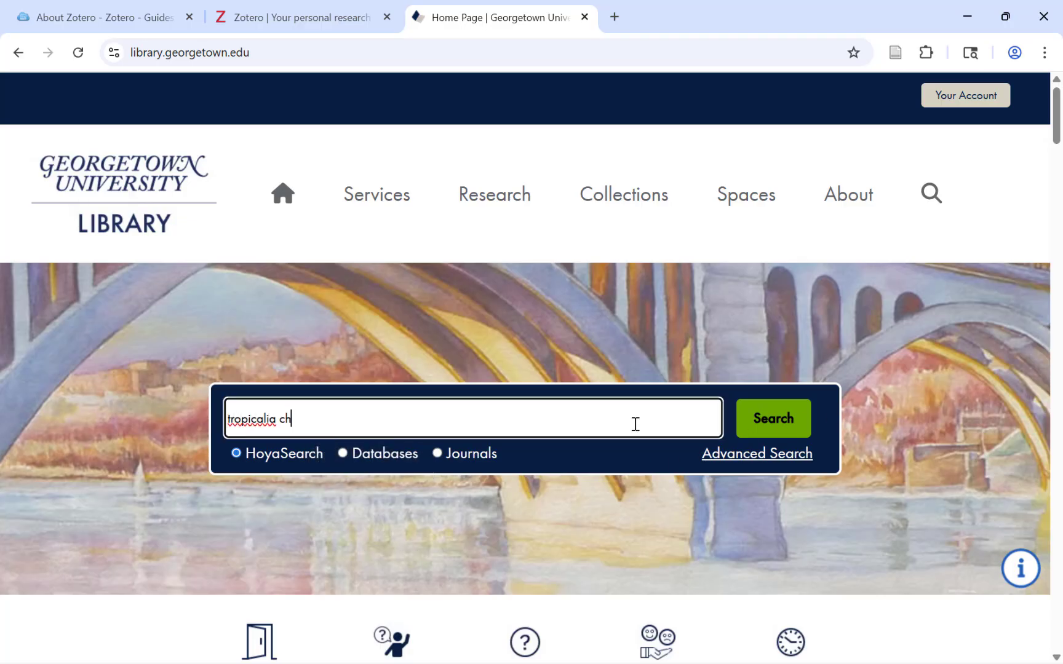
type(" dunn")
key("Return")
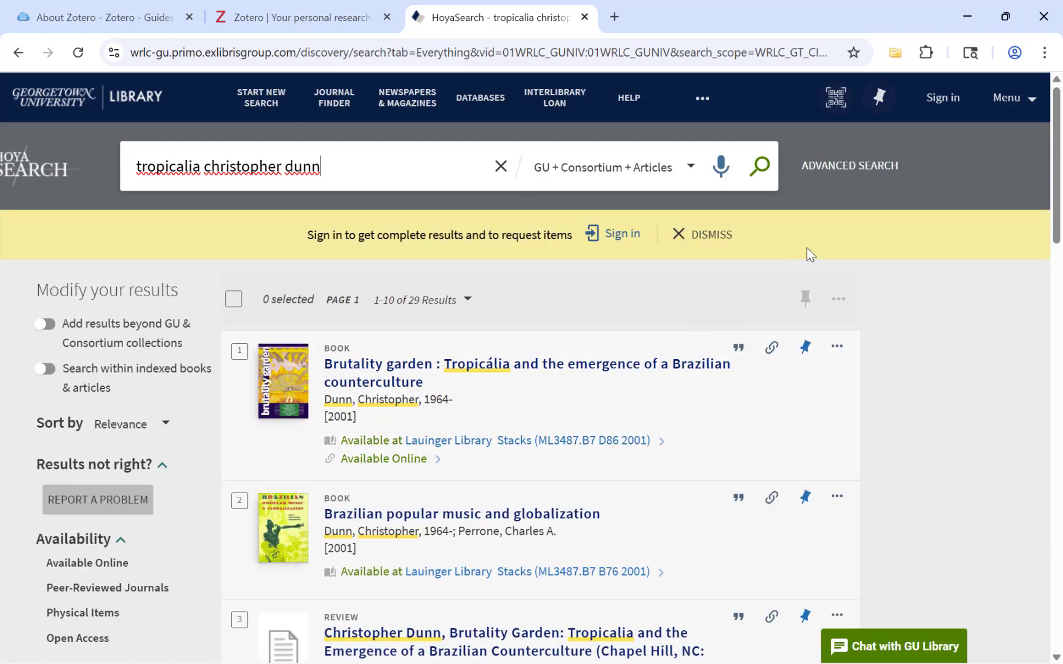
Step: Preview which search results Zotero Connector offers to save as multiple items, and cancel without selecting any
left_click(894, 54)
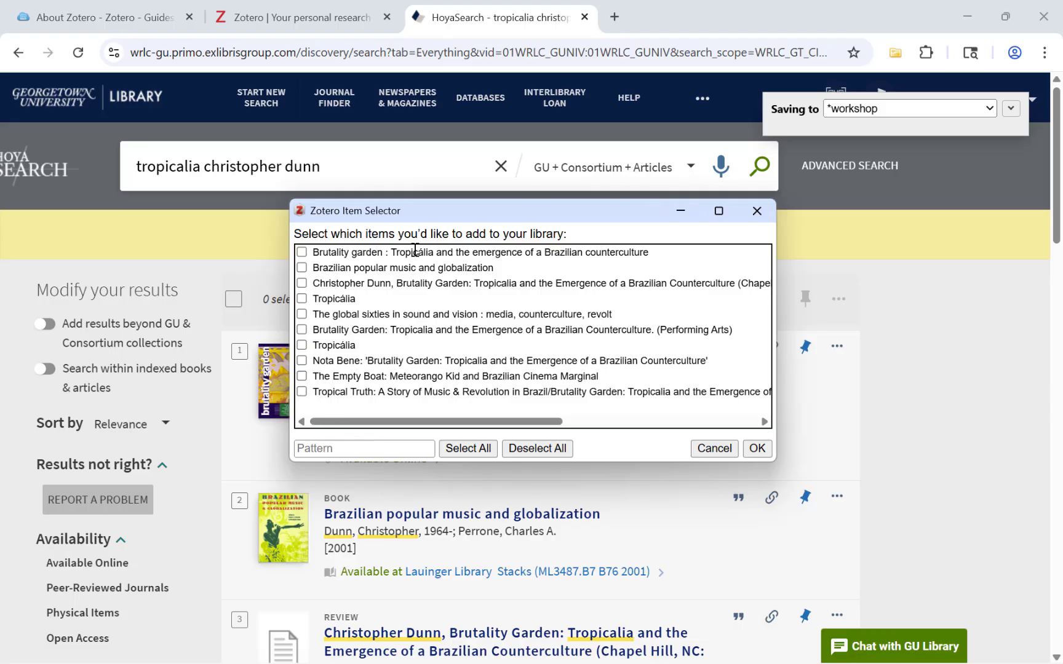
left_click(714, 449)
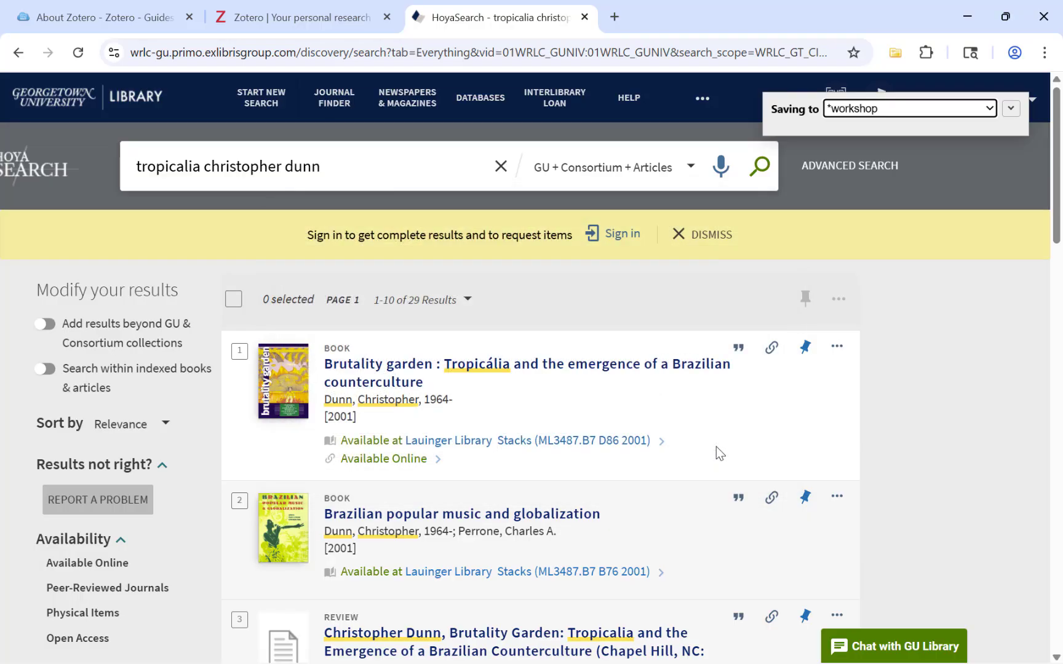
Step: Save the book Brutality garden from its catalogue record to *workshop with Zotero Connector, view its entry in Zotero, and return to the browser
left_click(463, 375)
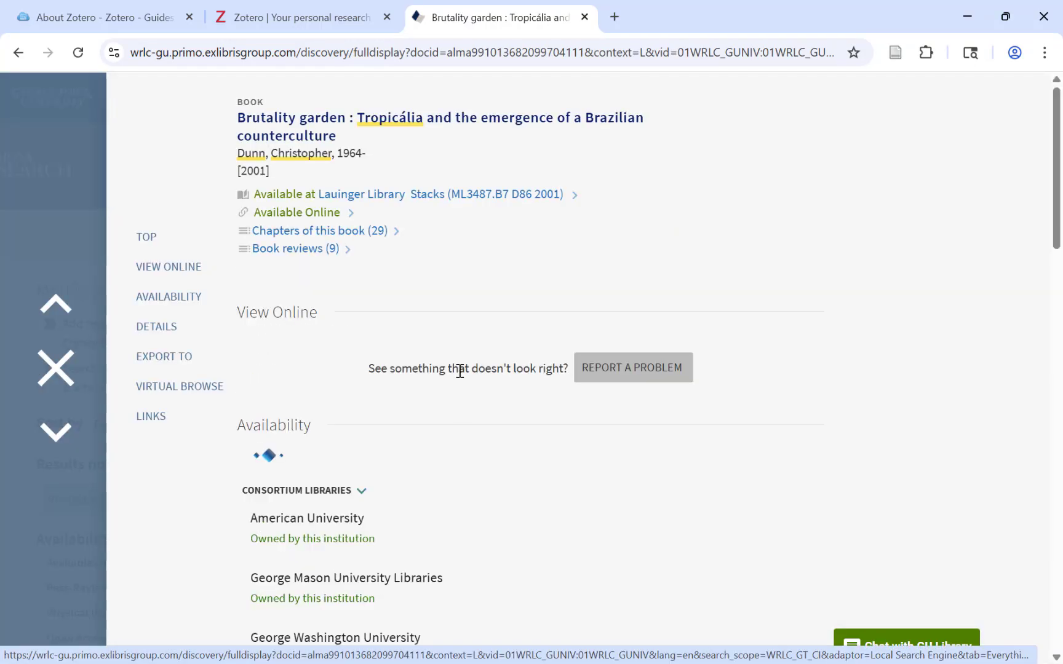
left_click(895, 54)
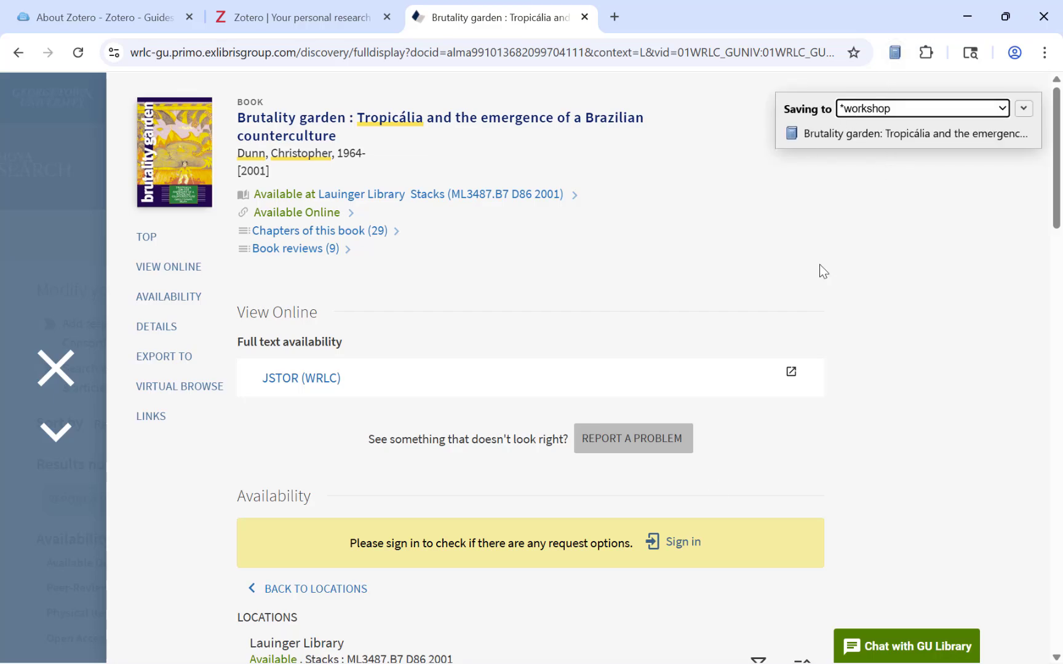
left_click(661, 647)
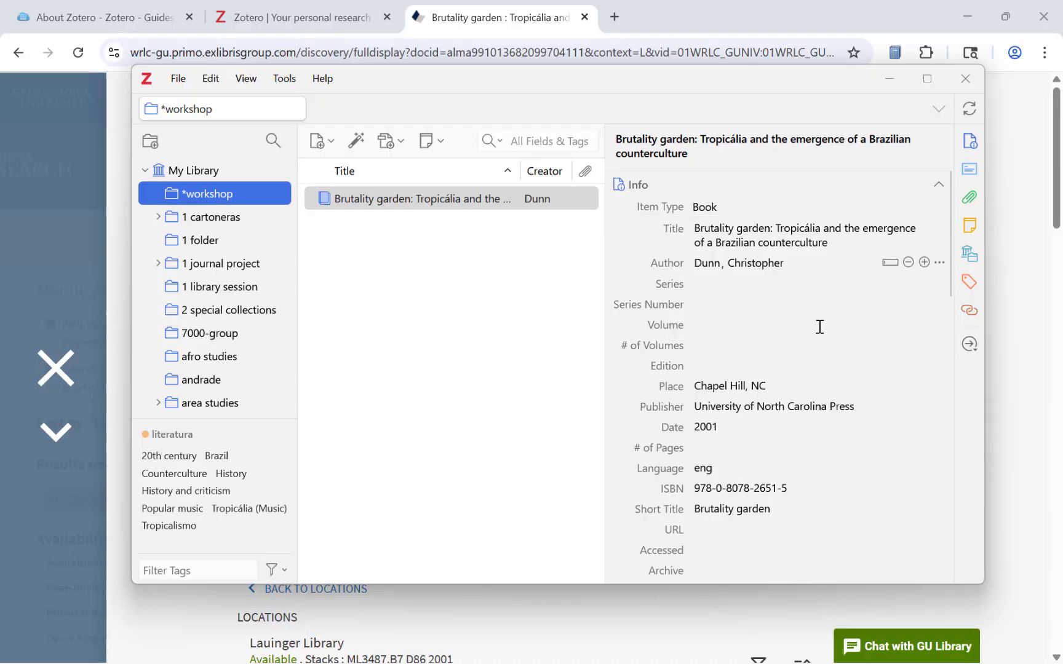
left_click(1015, 337)
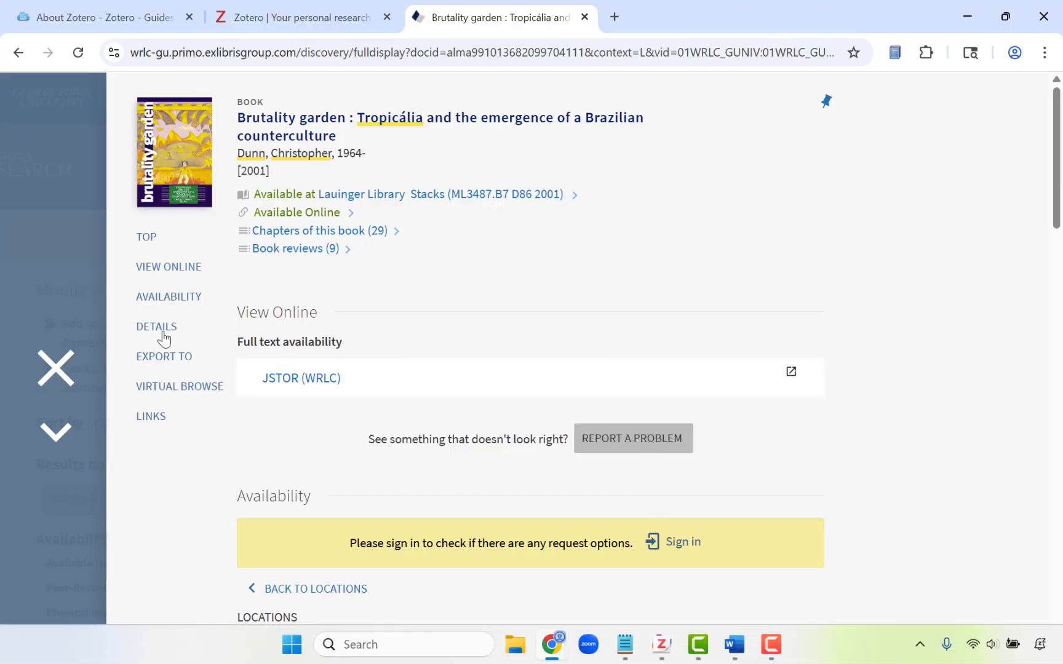
Step: Save the book Brazilian popular music and globalization from its catalogue record with Zotero Connector and view its entry in Zotero
left_click(54, 368)
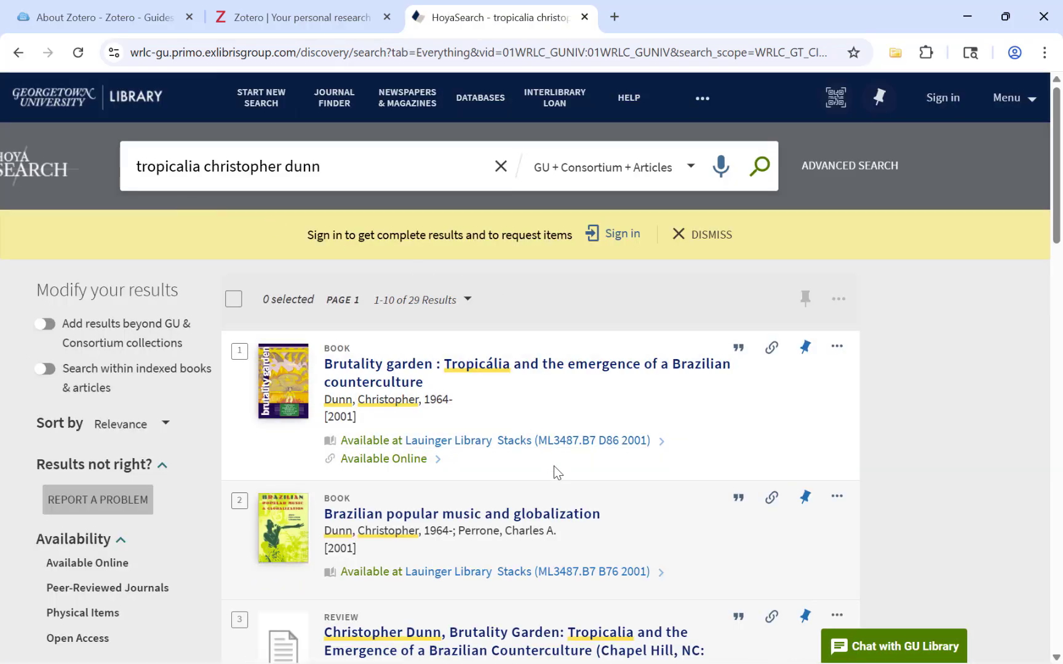
left_click(573, 516)
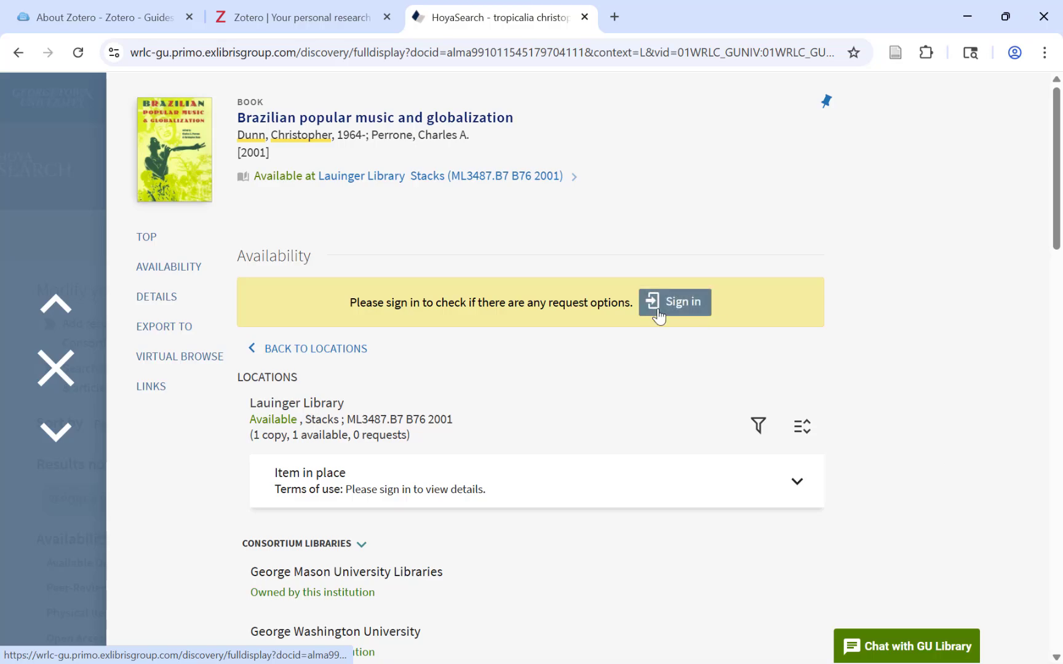
left_click(895, 52)
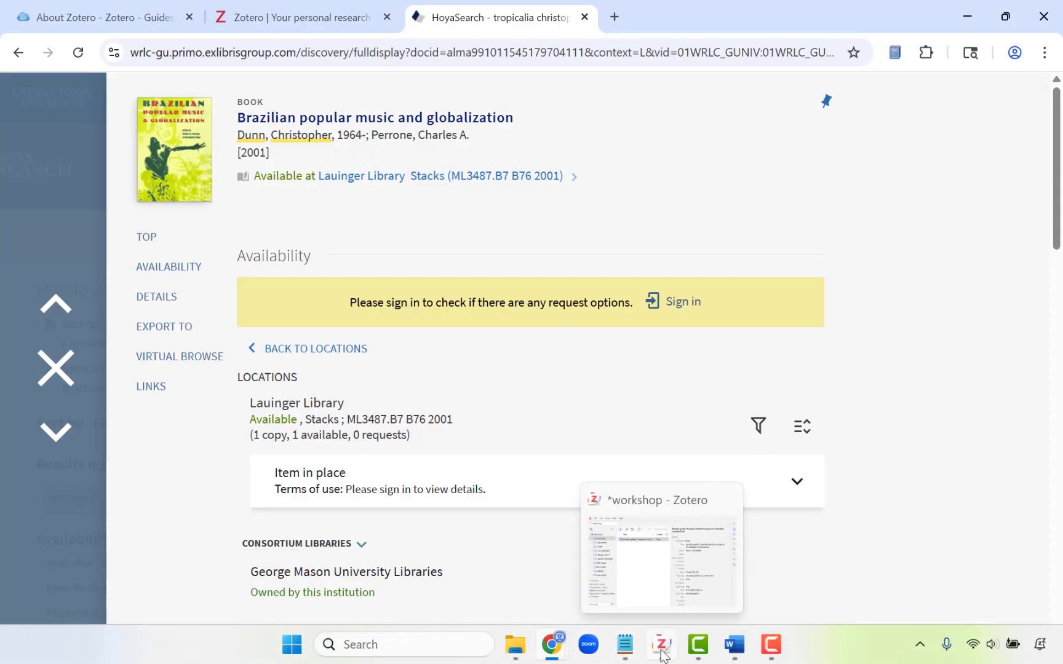
left_click(662, 656)
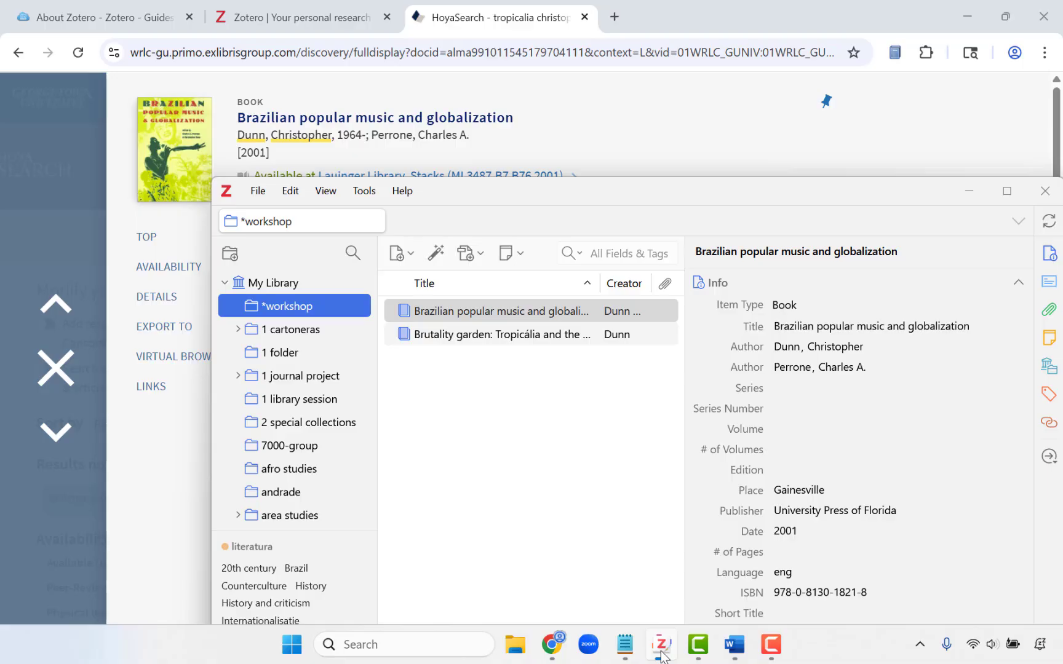
Step: Reposition the Zotero window and try editing the Brutality garden item's title by adding "ed" at its end, removing those letters again
left_click(571, 334)
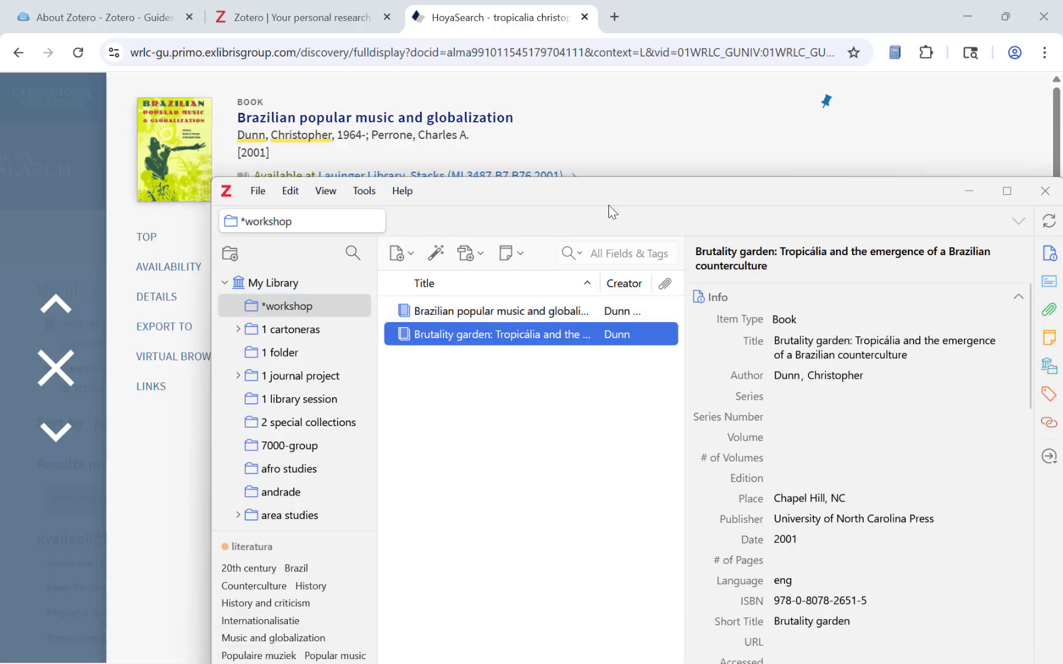
left_click_drag(608, 205, 473, 92)
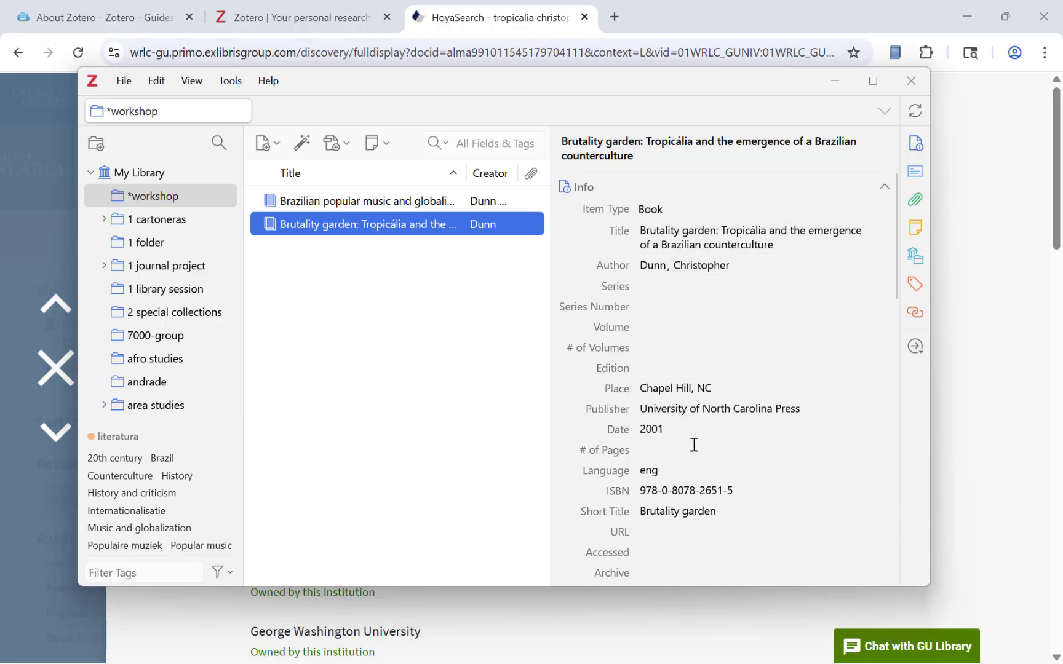
left_click(702, 238)
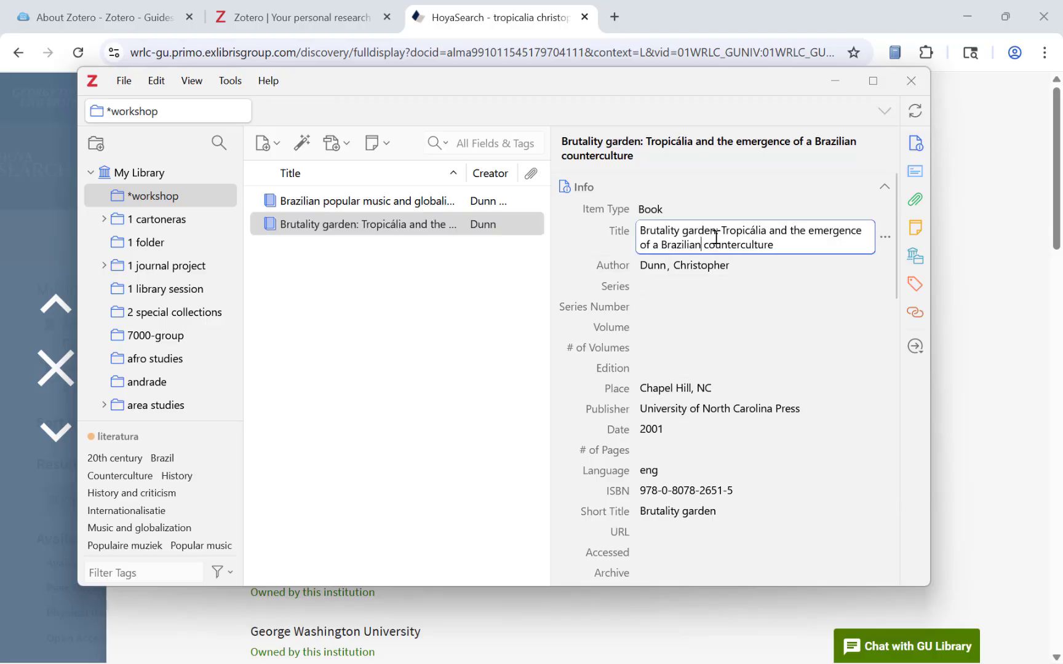
left_click(783, 246)
type("ed")
key("BackSpace")
key("BackSpace")
left_click(434, 228)
Step: Return to the HoyaSearch results in the browser and filter them to Peer-Reviewed Journals
left_click(56, 369)
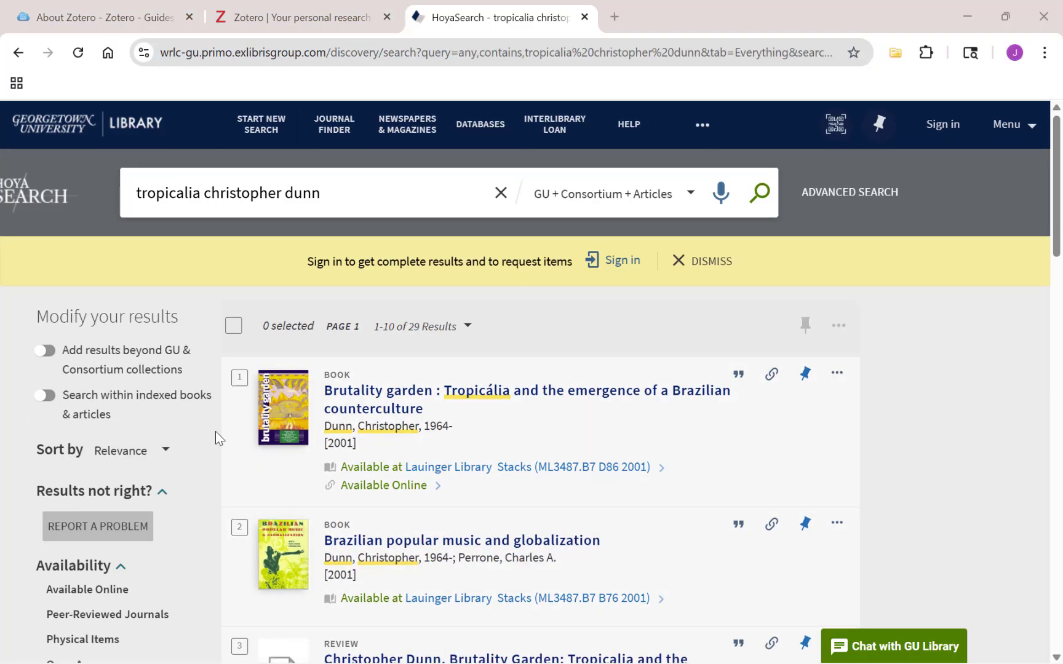
scroll(215, 431, "down", 1)
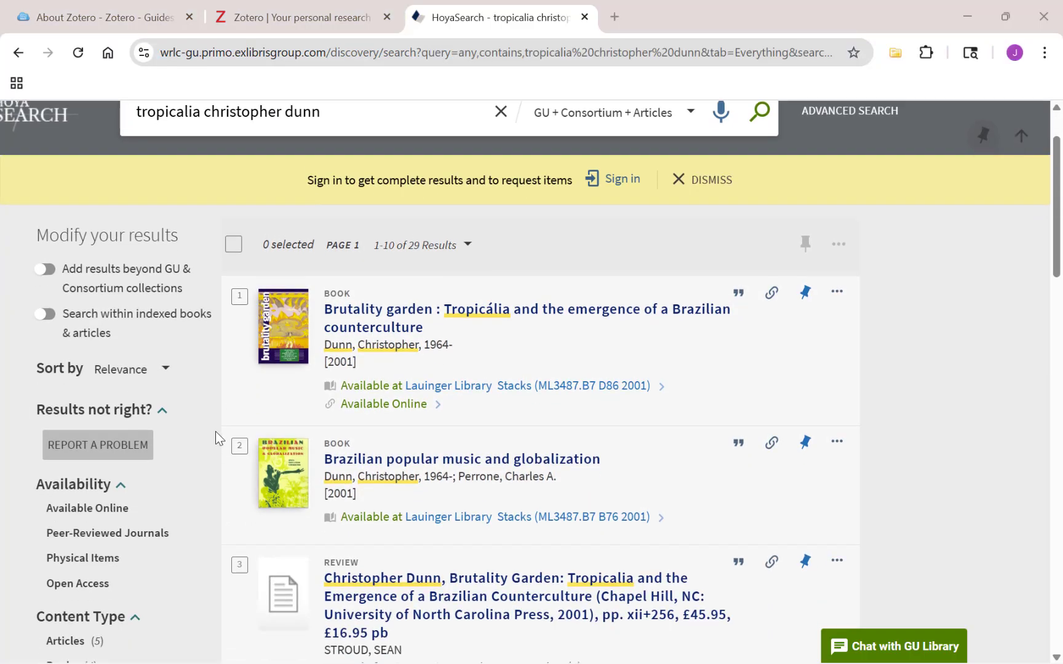
scroll(215, 431, "down", 1)
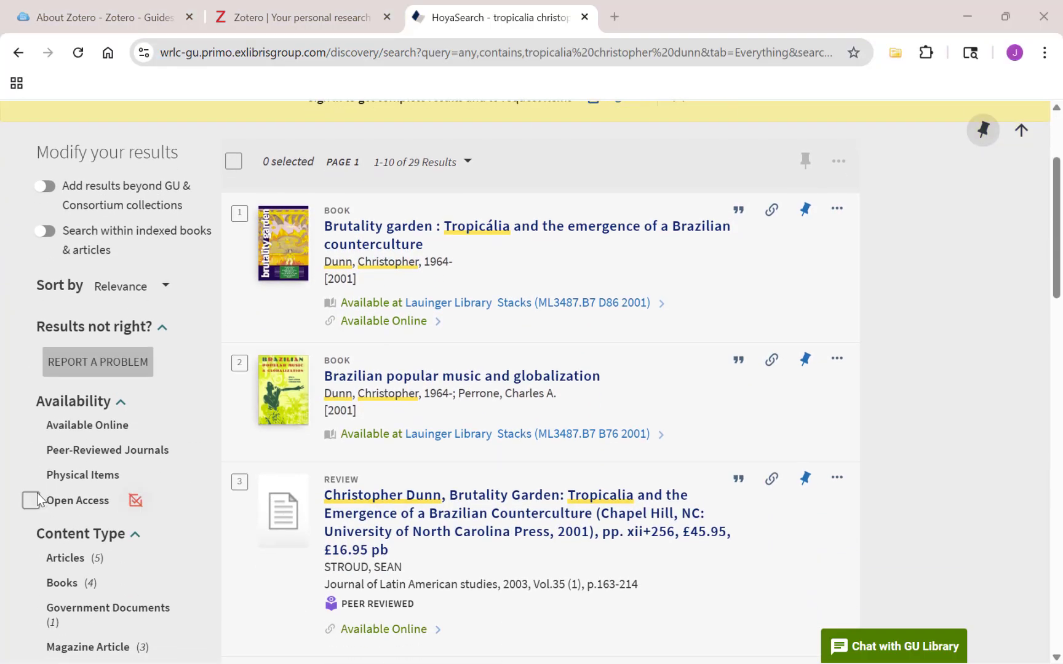
left_click(30, 451)
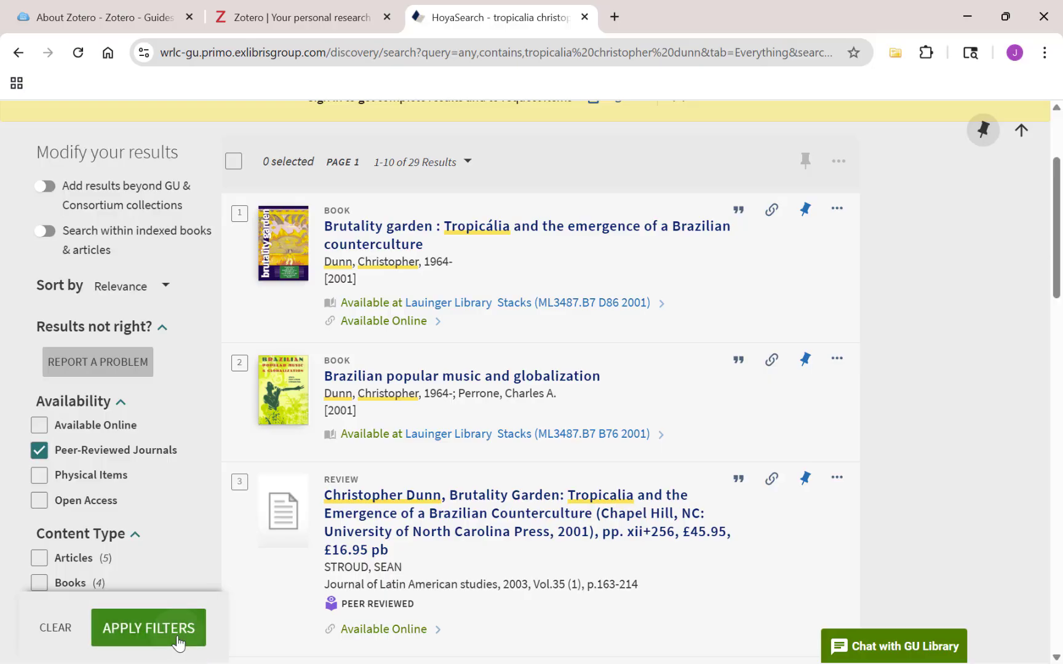
left_click(175, 636)
Step: Open The Empty Boat: Meteorango Kid and Brazilian Cinema Marginal through Taylor & Francis Journals Complete and save it to *workshop with Zotero Connector
scroll(818, 424, "down", 4)
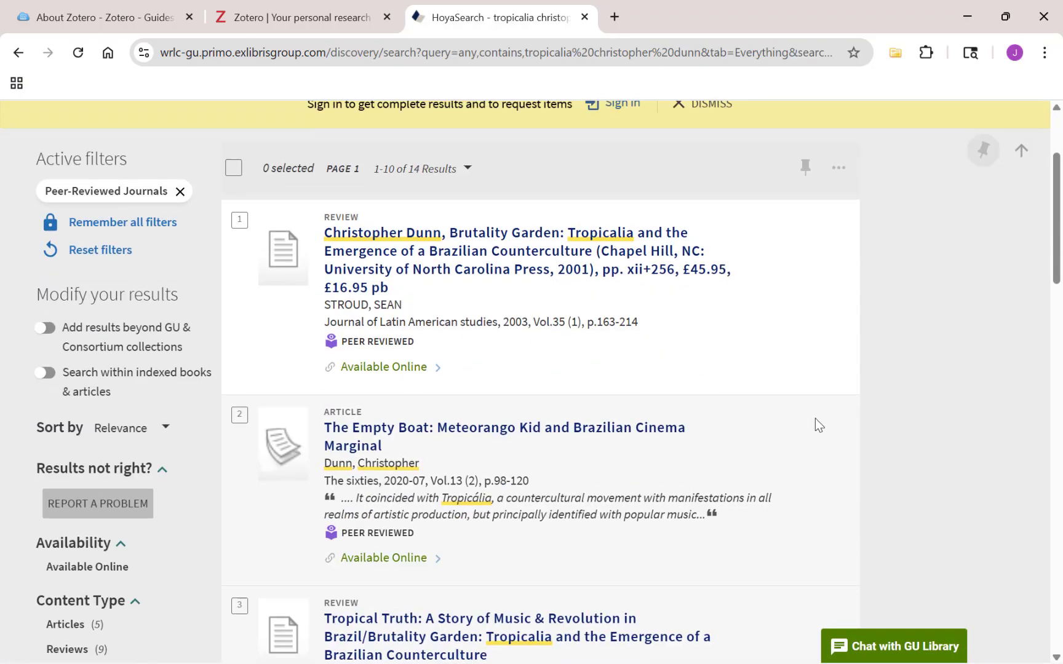
left_click(569, 350)
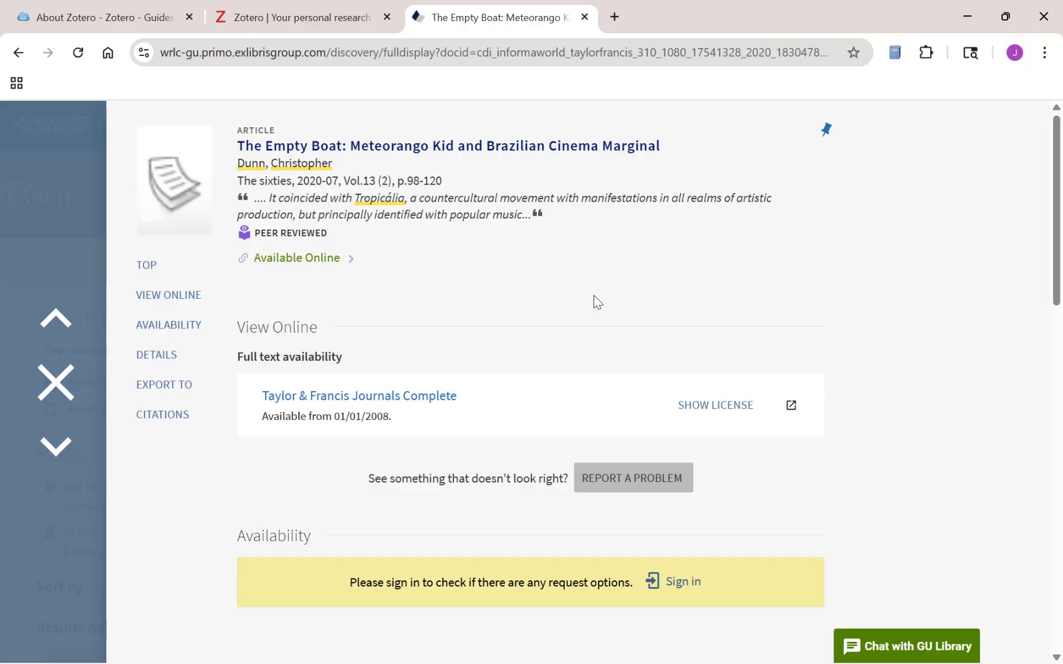
left_click(372, 404)
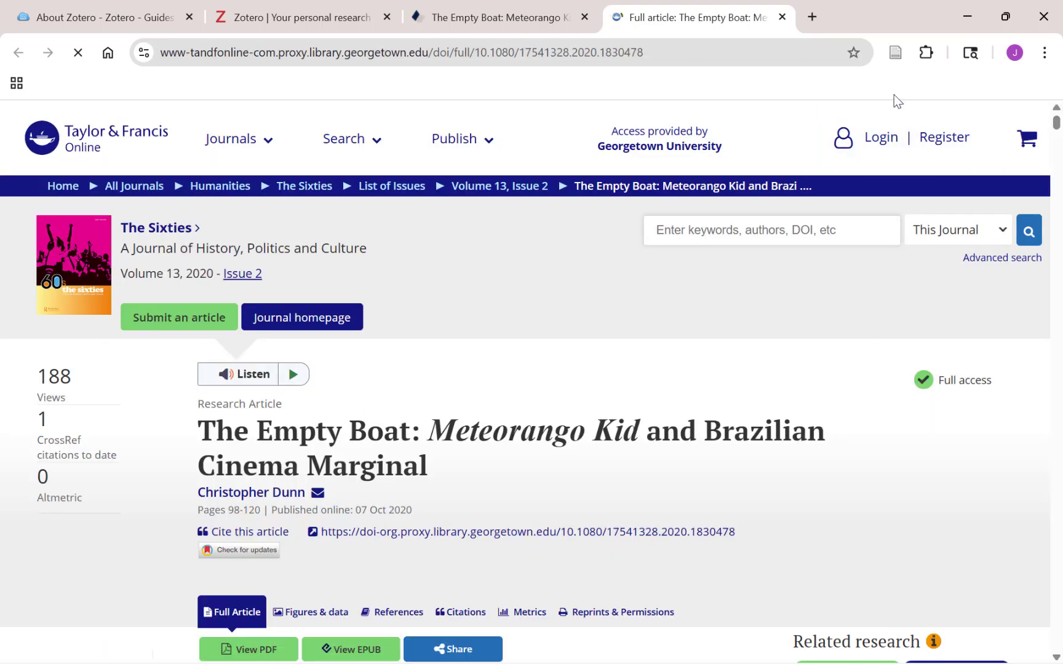
left_click(893, 55)
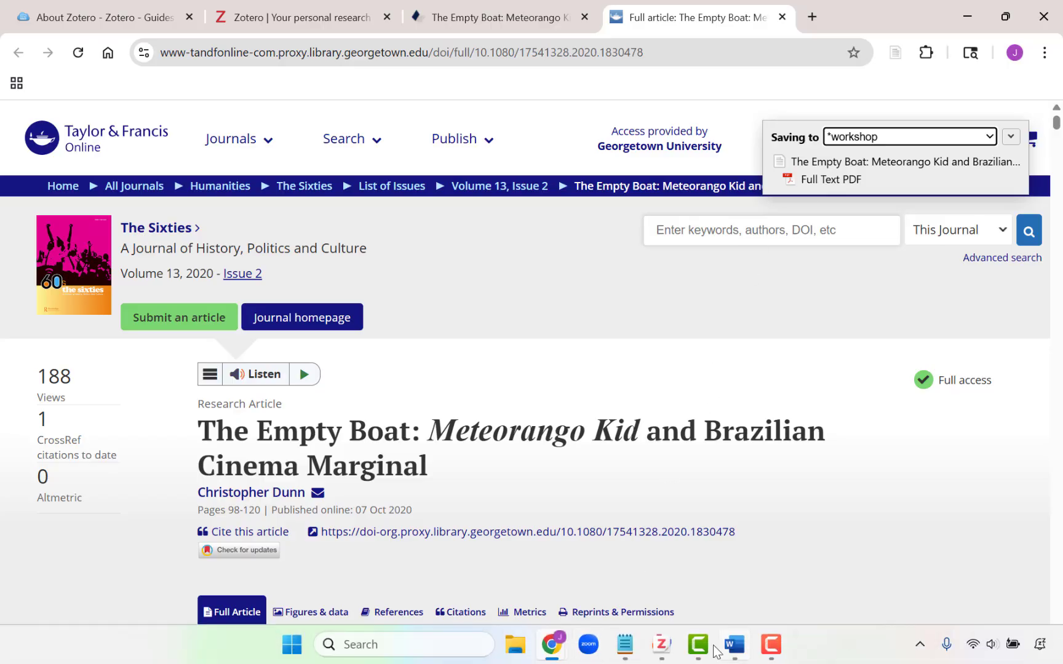
Step: View The Empty Boat article's entry in Zotero, expand and collapse its attachment, and return to the article's catalogue record in the browser
left_click(648, 650)
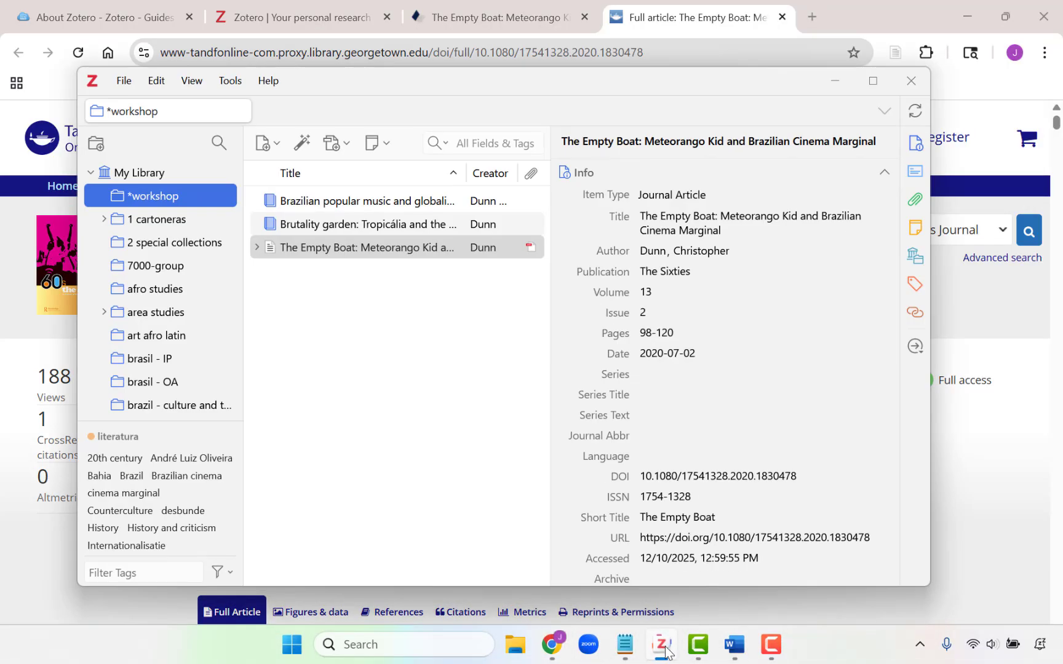
left_click(255, 247)
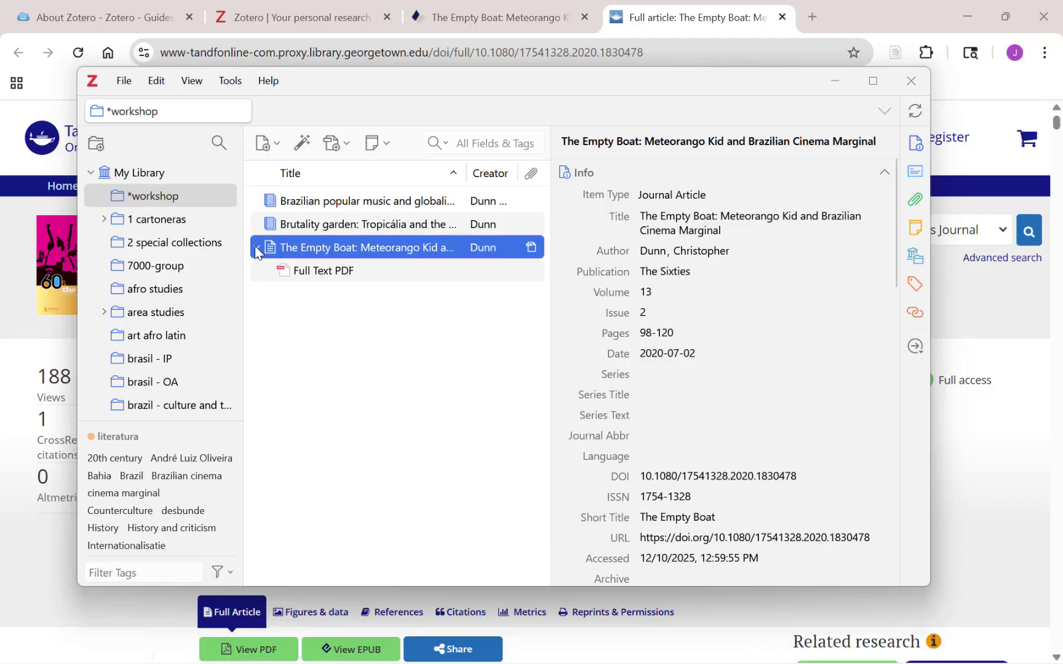
left_click(256, 246)
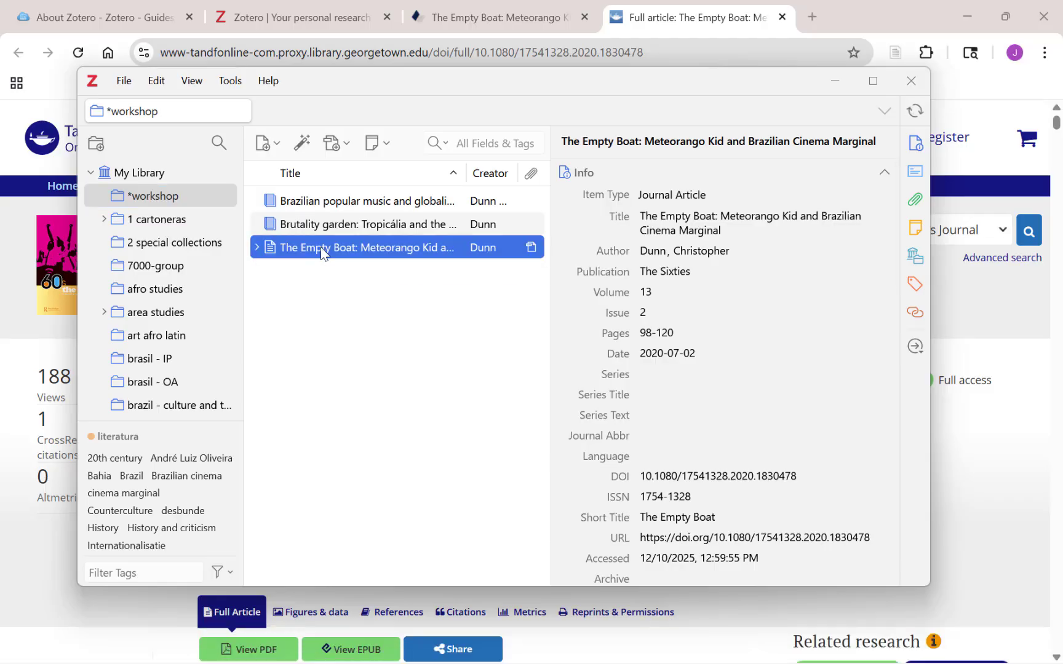
left_click(484, 8)
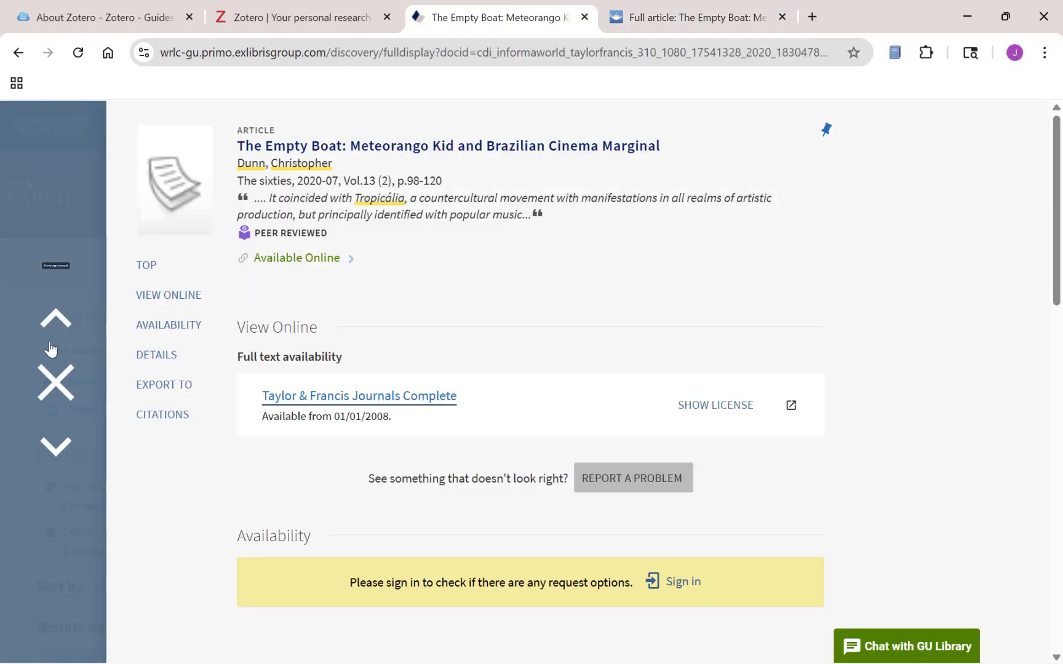
Step: Open the Tropical Truth: A Story of Music & Revolution review from the results on JSTOR, accepting cookies, and save it to *workshop with Zotero Connector
left_click(55, 382)
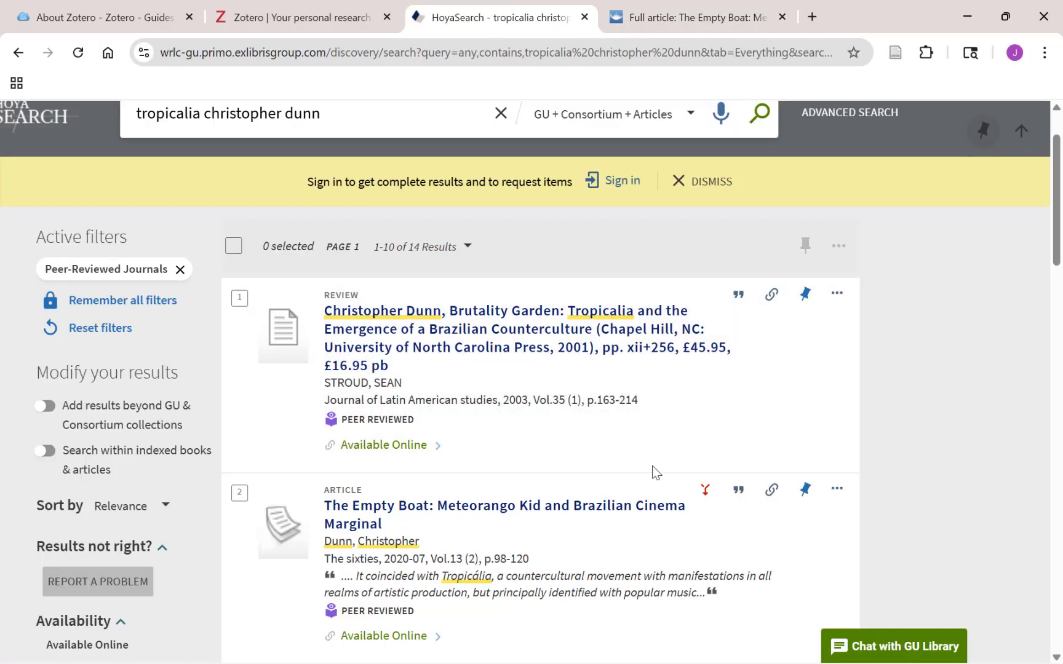
scroll(652, 466, "down", 4)
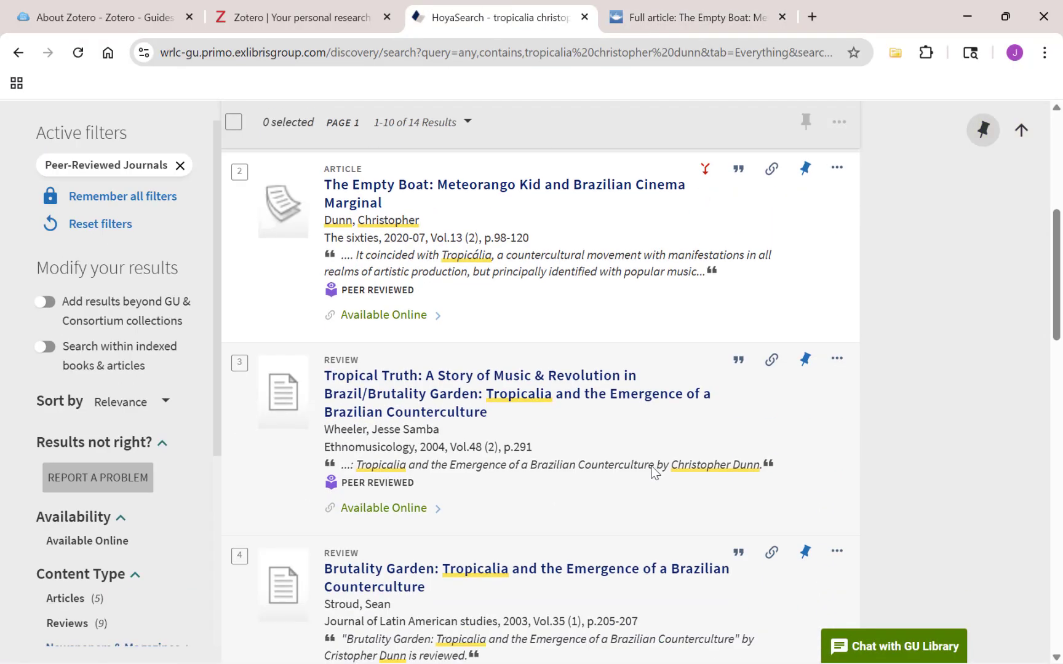
scroll(637, 449, "up", 3)
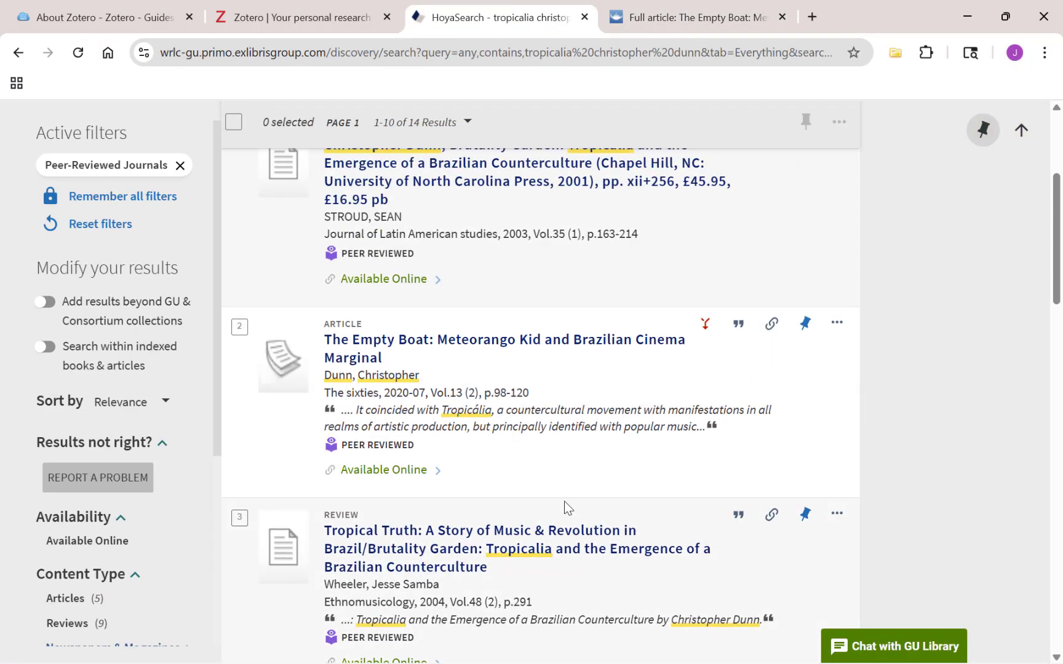
left_click(559, 524)
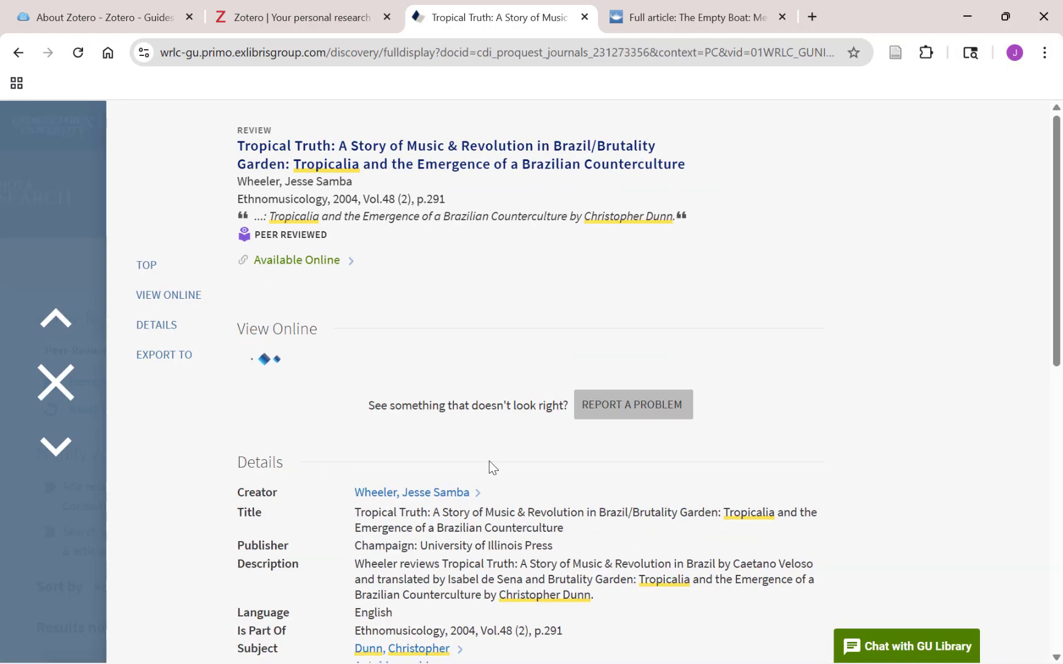
left_click(381, 395)
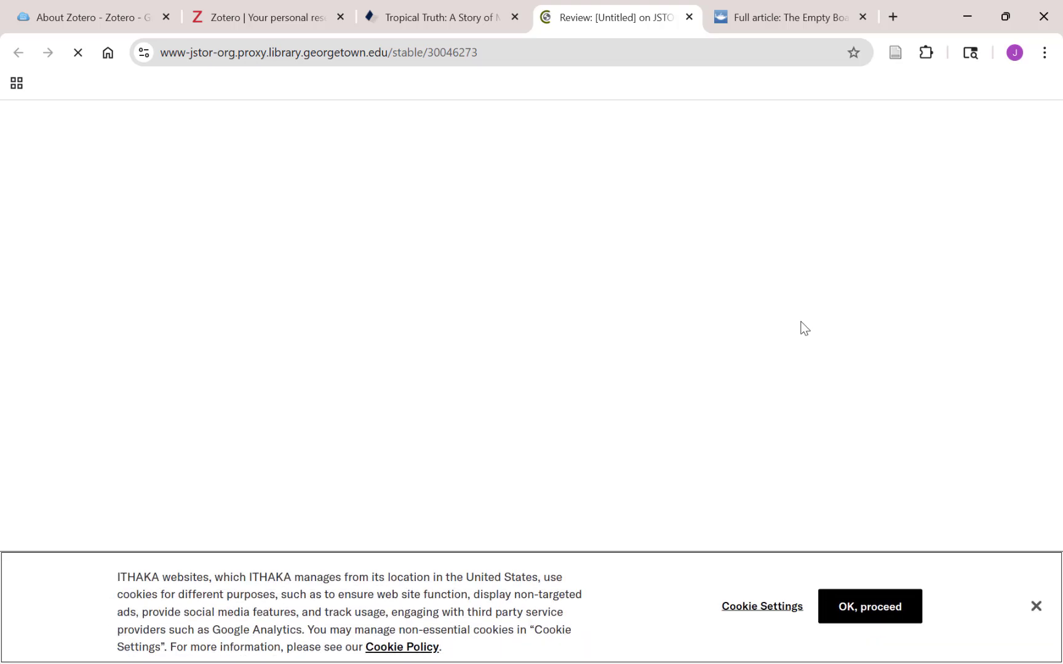
left_click(885, 625)
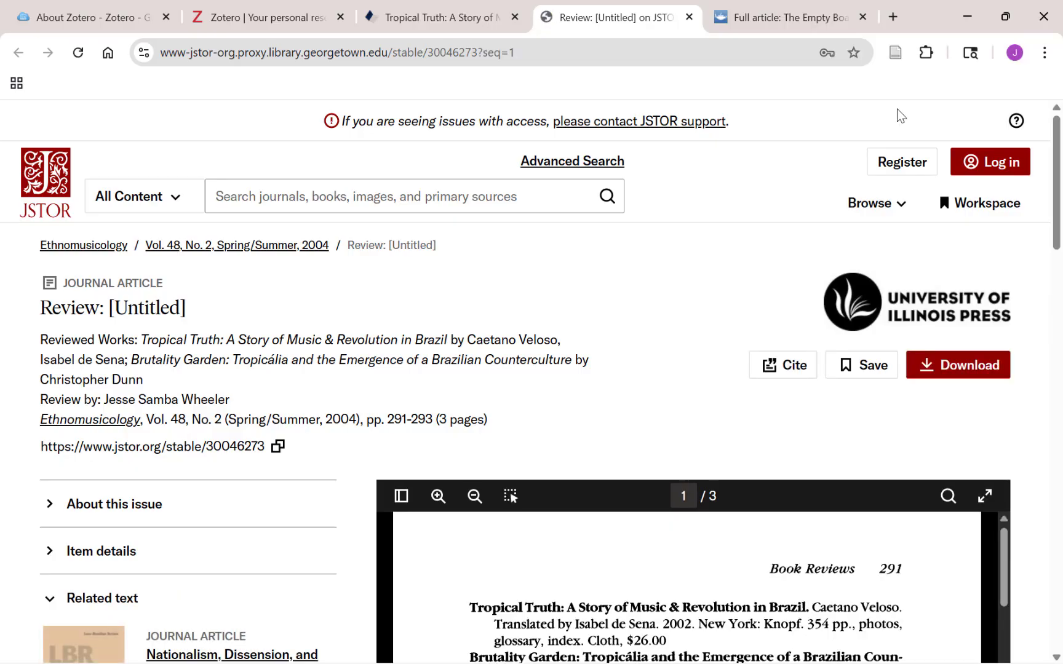
left_click(896, 56)
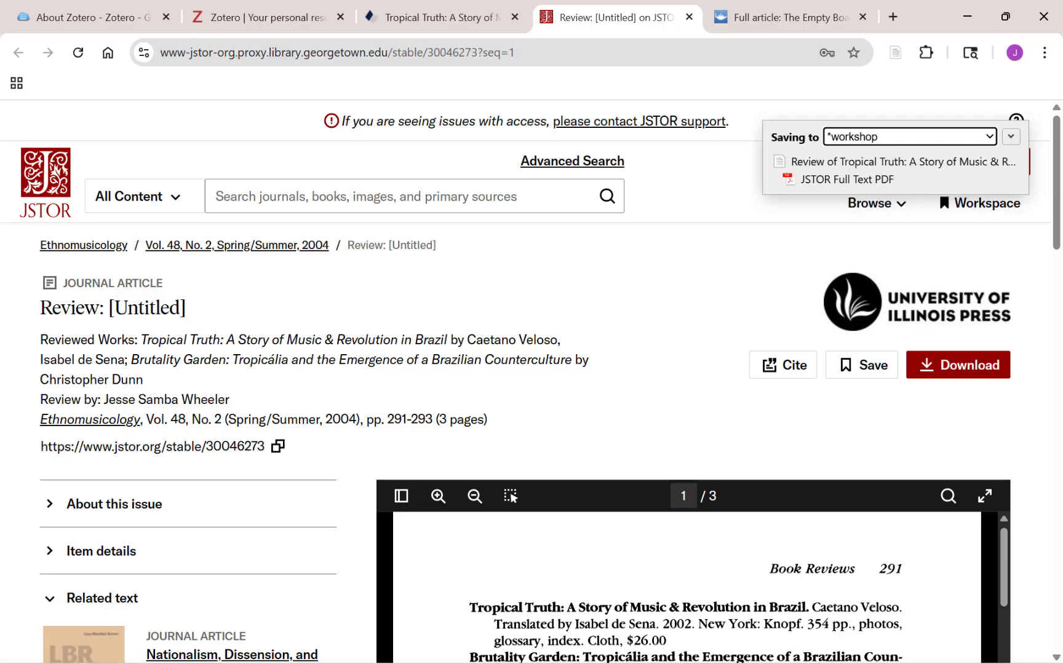
Step: Switch to Zotero to view the saved Tropical Truth review's entry and enlarge the Zotero window
mouse_move(643, 661)
left_click(661, 643)
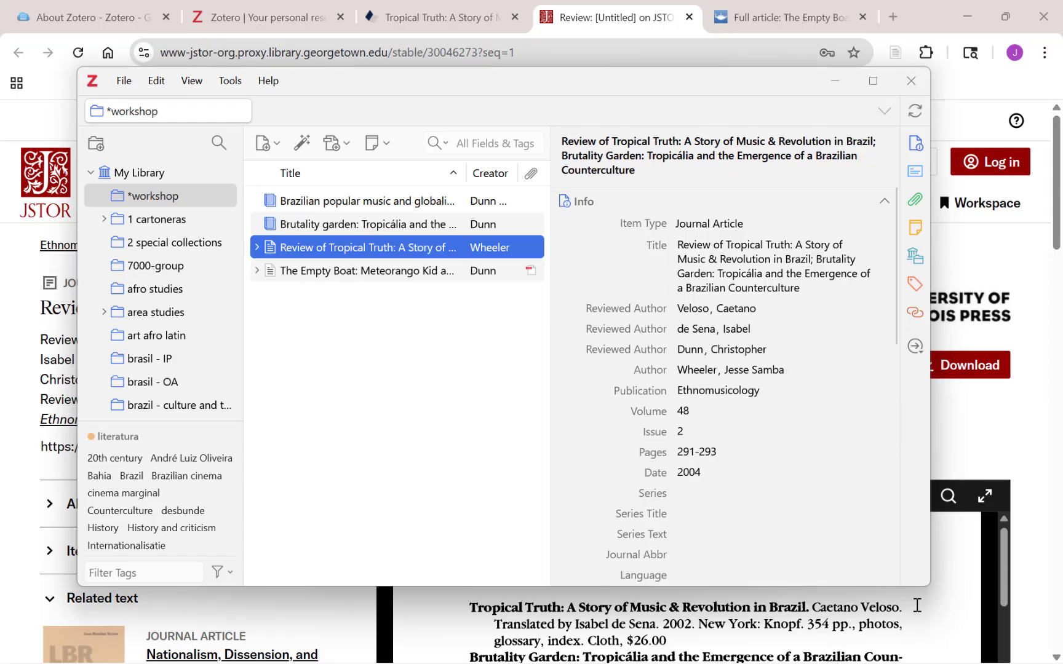
left_click_drag(926, 588, 999, 613)
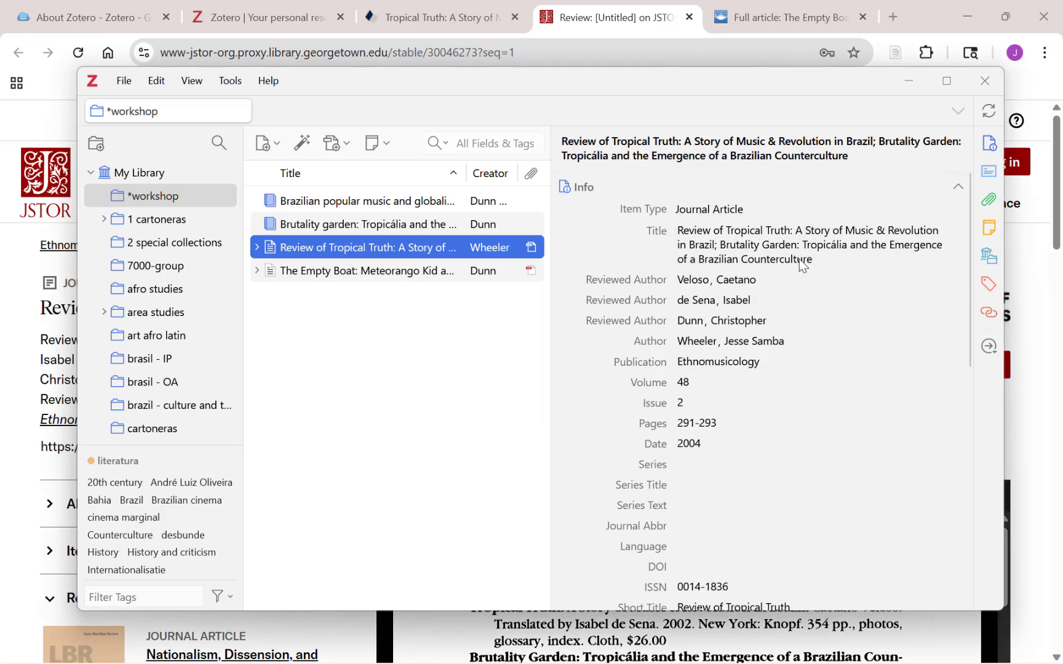
Step: Change the Brutality garden item's type to Book Section, accepting the loss of Short Title, and open its empty Title and Pages fields
left_click(316, 228)
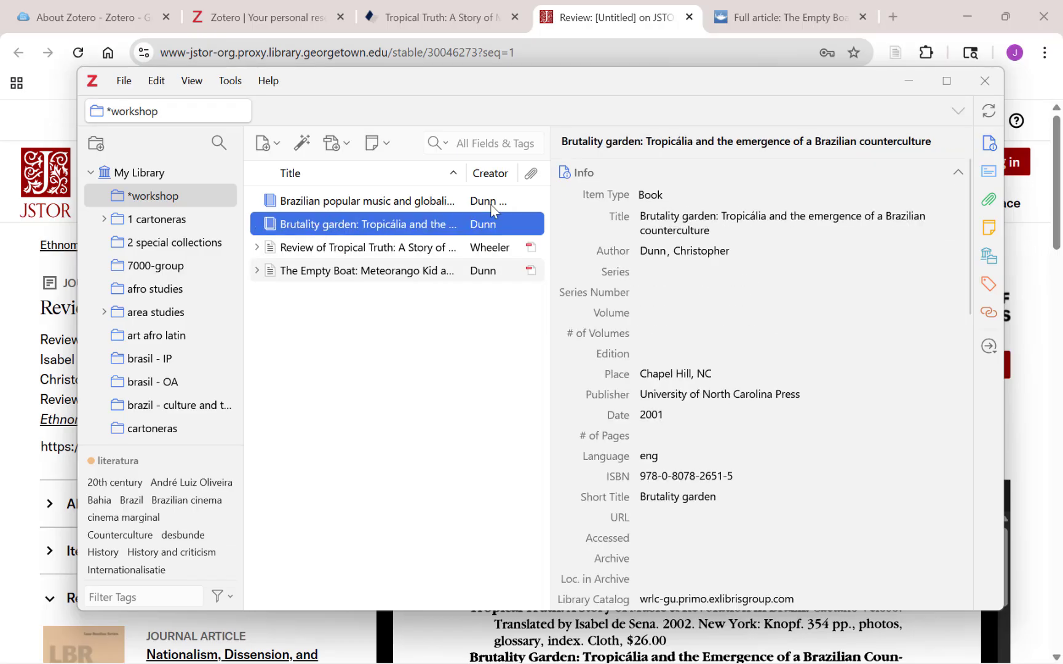
left_click(693, 195)
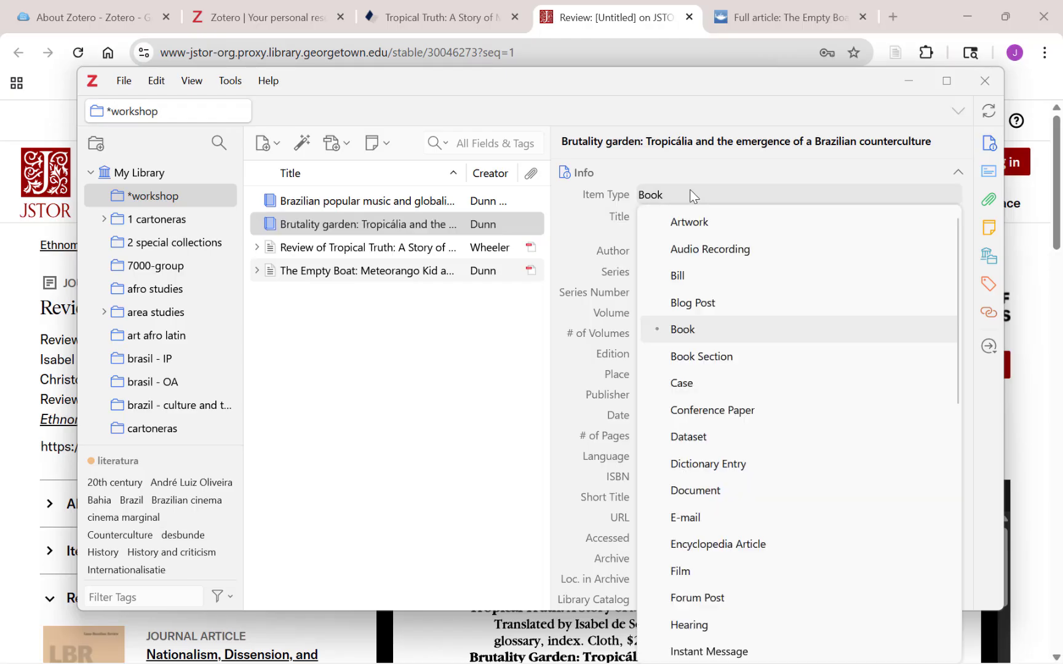
left_click(712, 357)
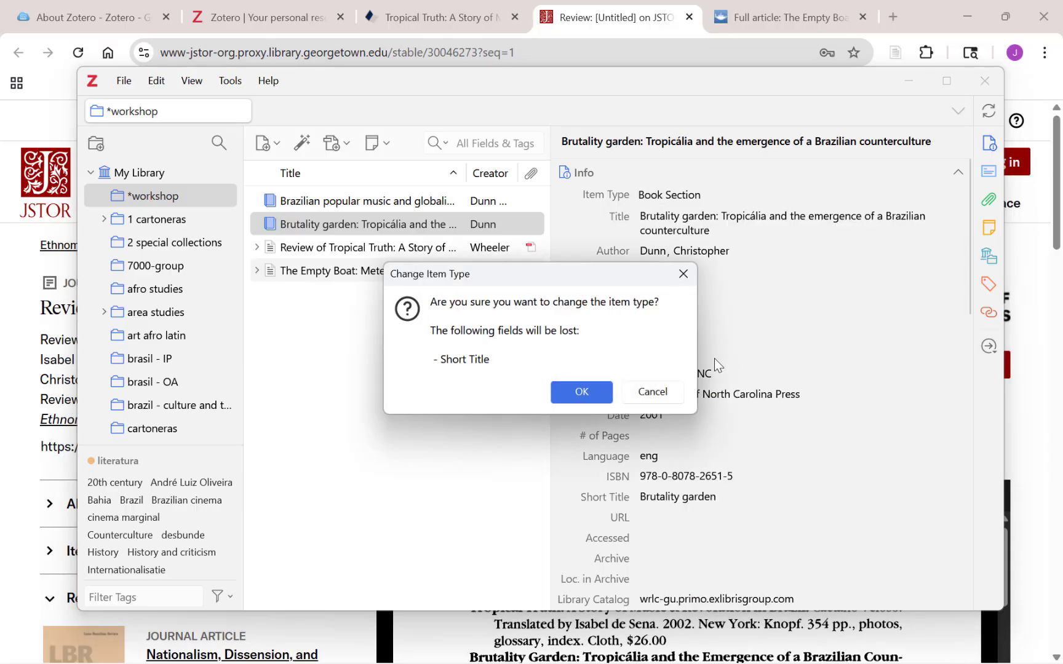
left_click(581, 392)
left_click(681, 216)
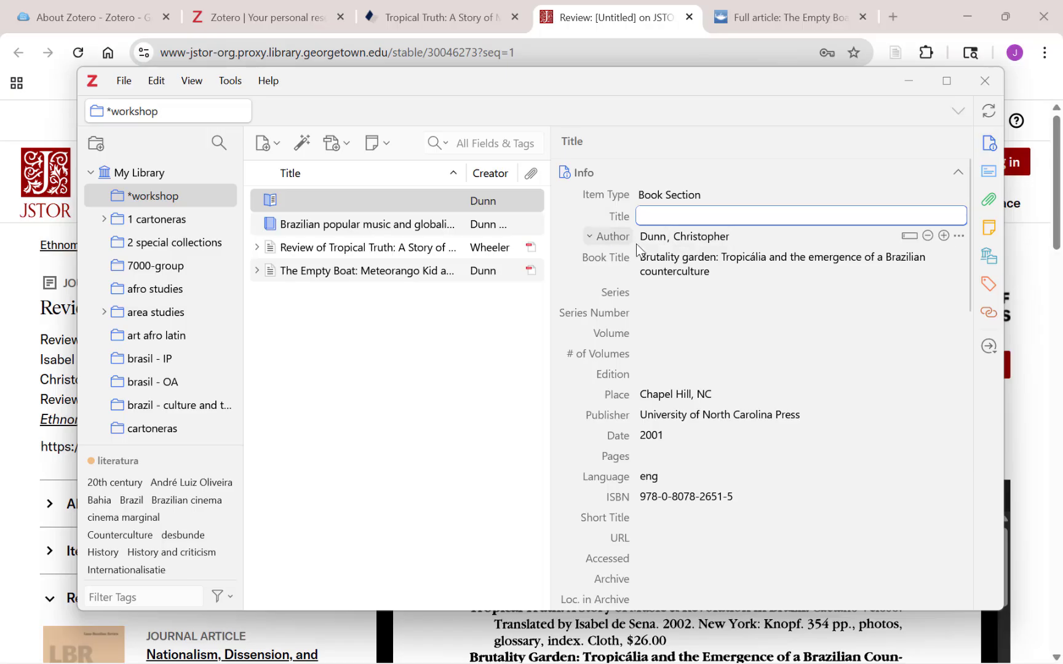
left_click(654, 462)
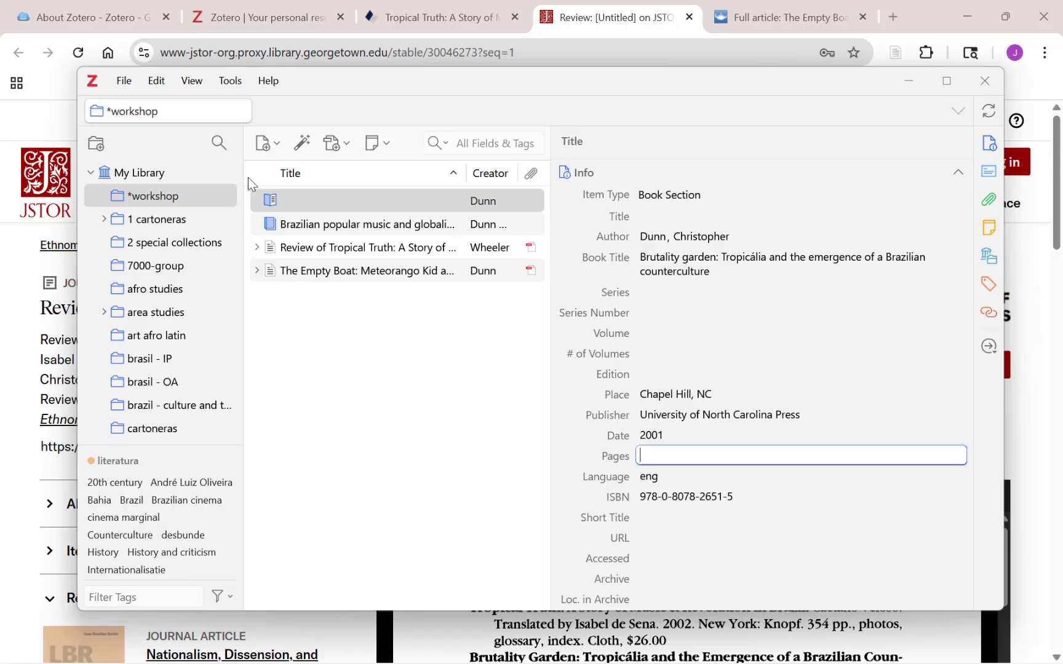
Step: Add a new blank Interview item to the *workshop collection
left_click(269, 142)
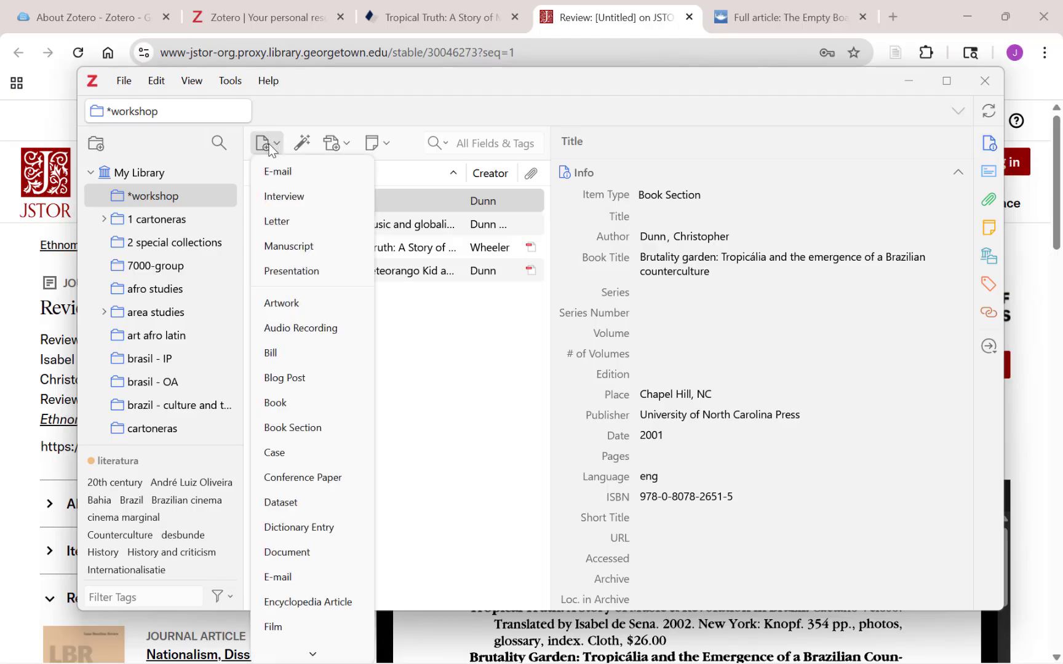
left_click(295, 197)
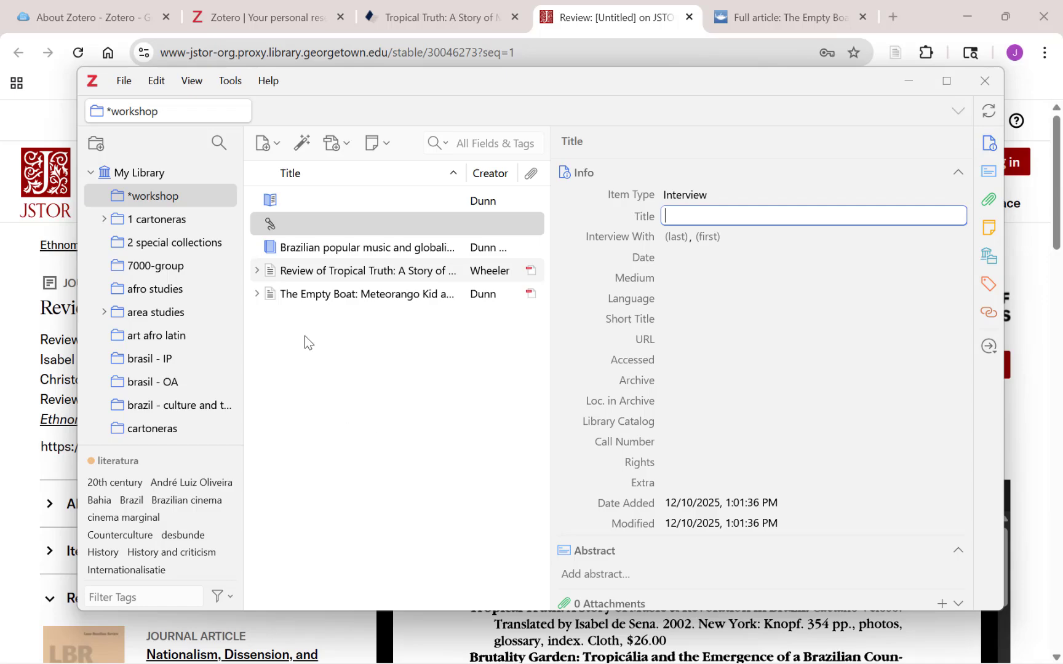
Step: Expand the attachments of the Tropical Truth review and The Empty Boat, and open The Empty Boat's Full Text PDF in the reader
left_click(256, 271)
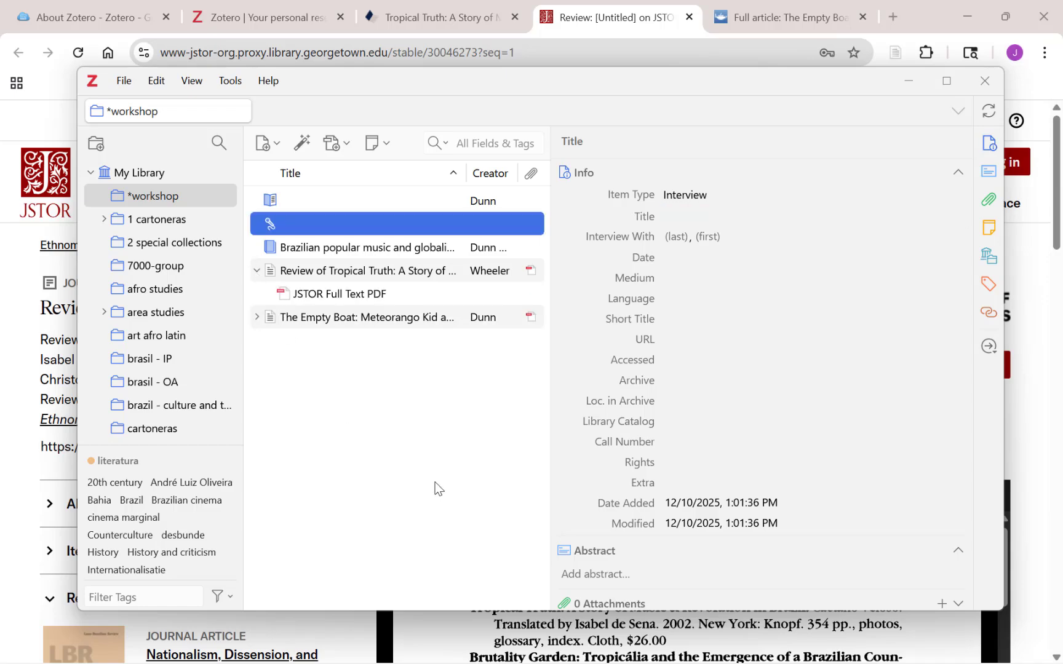
left_click(254, 318)
double_click(334, 341)
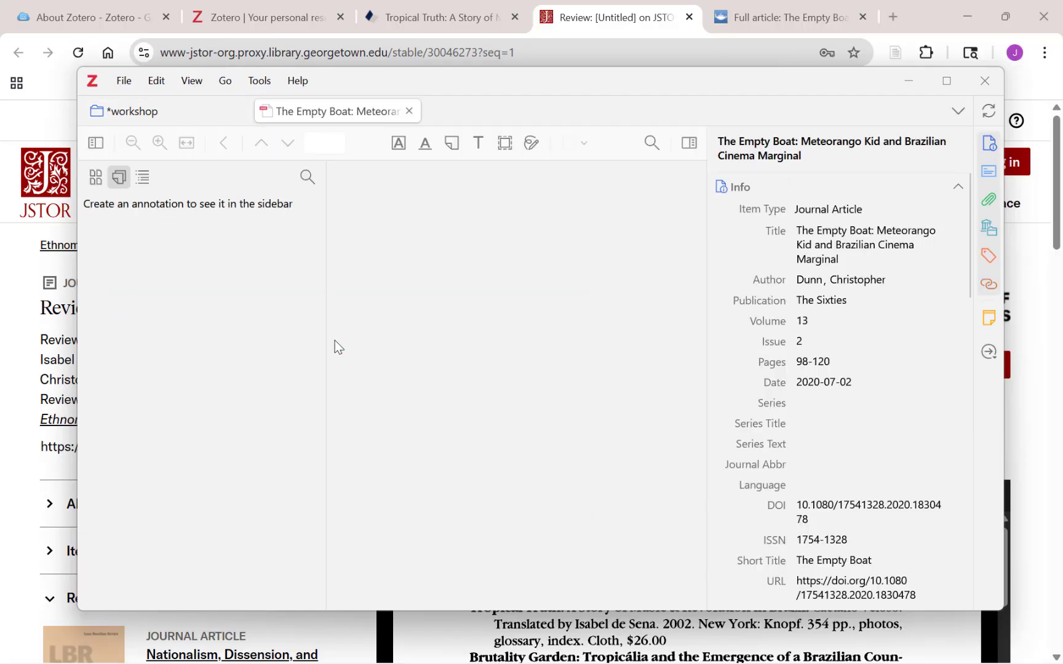
left_click(112, 115)
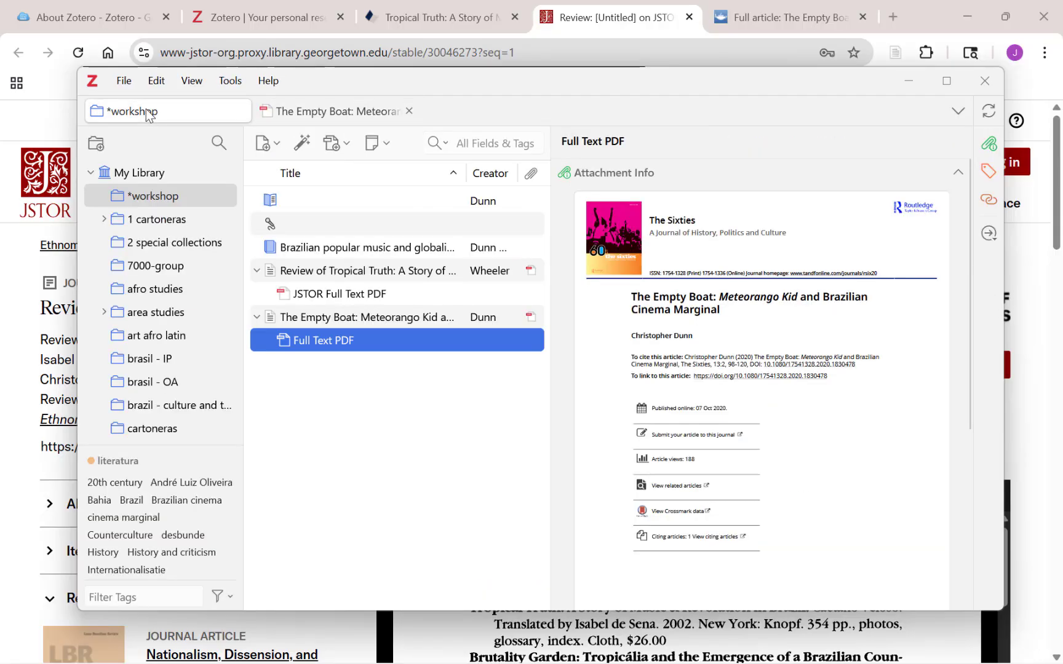
left_click(280, 114)
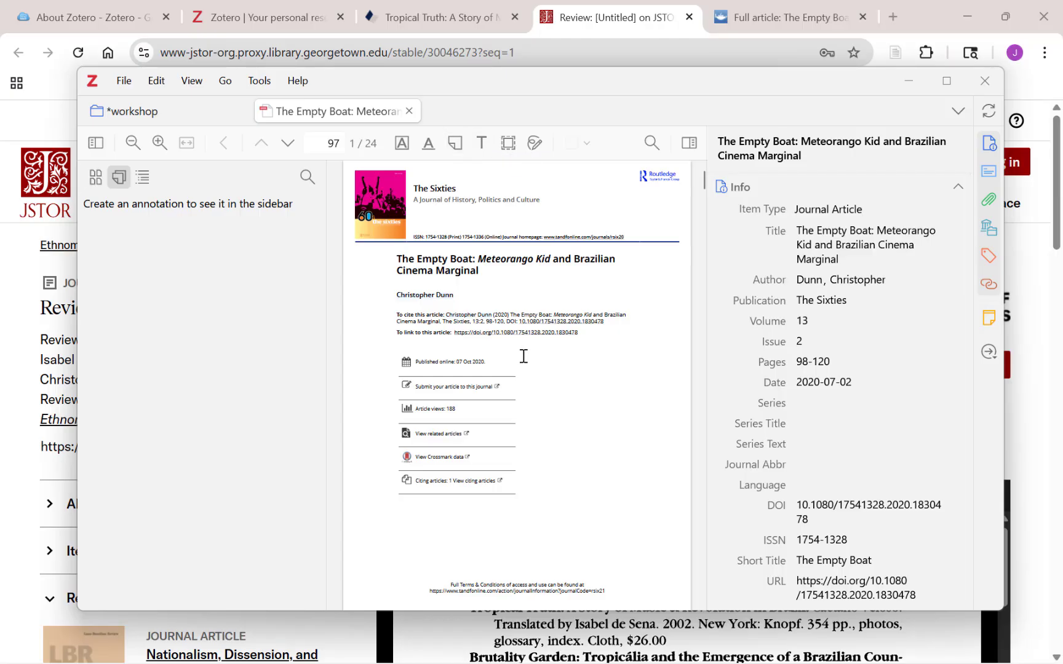
Step: Highlight in yellow the opening-scene passage on page 98, from "rgaláctico (1969)" through "unwashed and wr"
scroll(534, 359, "down", 8)
scroll(534, 359, "down", 2)
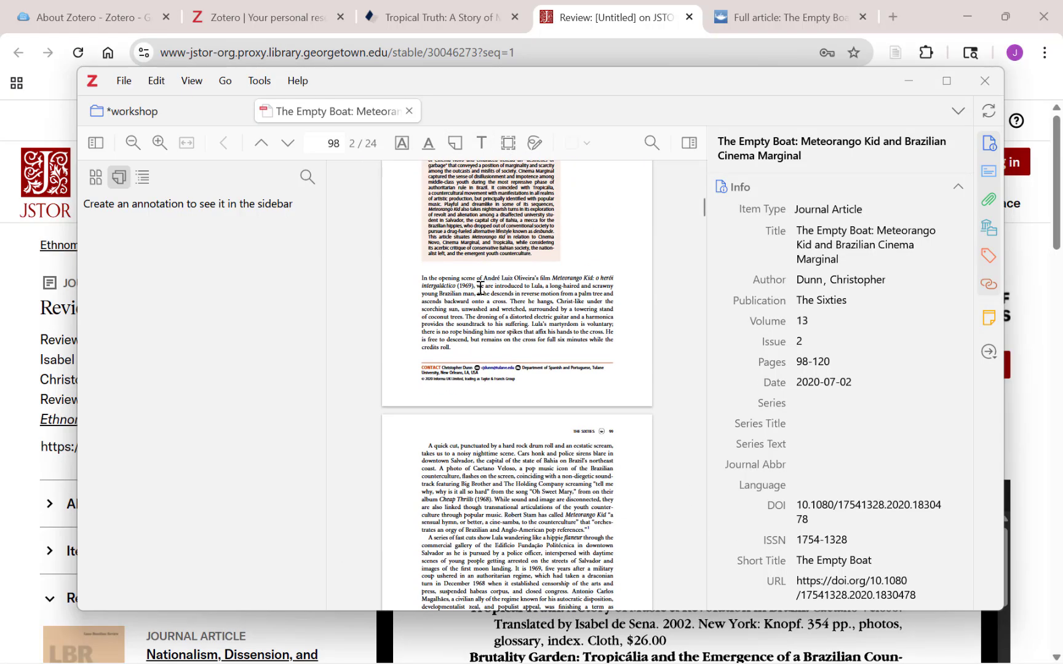
left_click(402, 145)
left_click(402, 147)
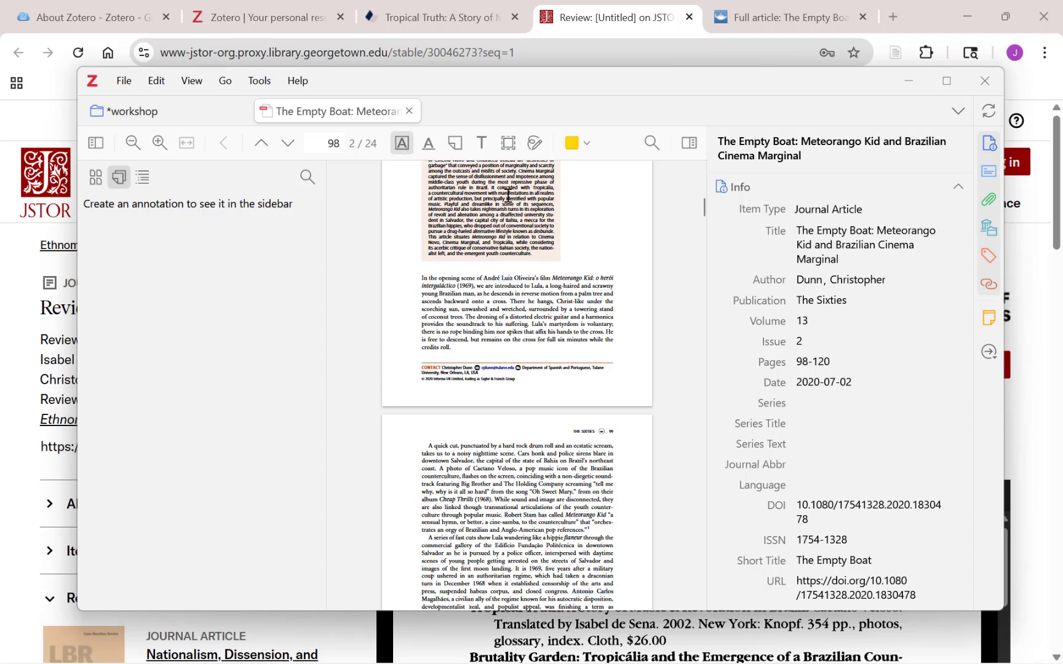
left_click_drag(432, 286, 500, 309)
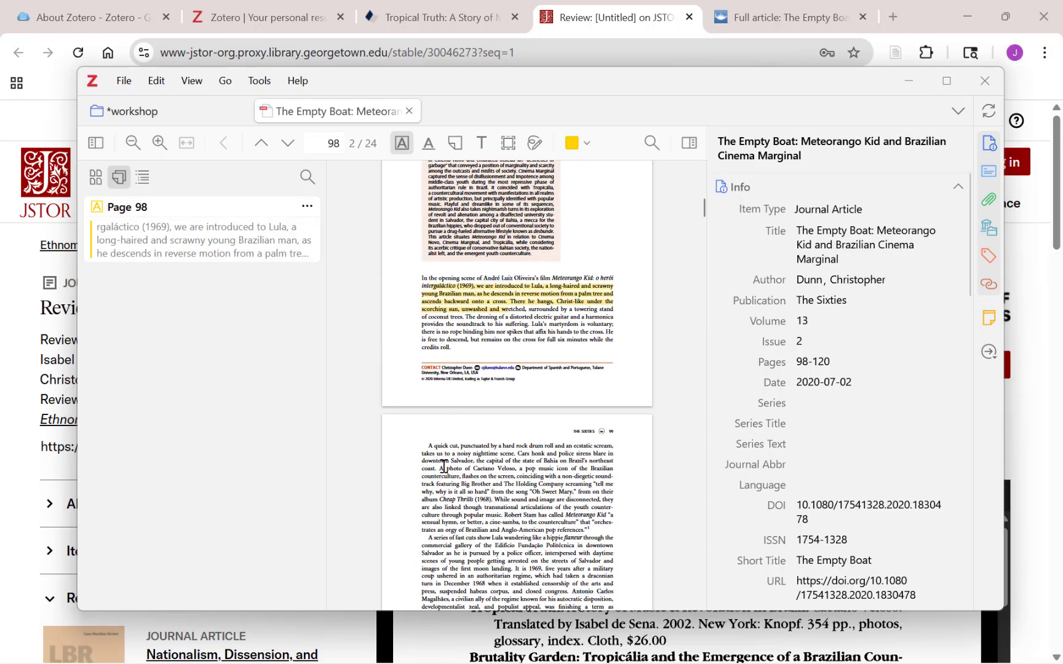
Step: Highlight three passages on page 99 in yellow, starting at "wn Salvador, the capital", "young people getting arrested" and "nsationalistic announcements"
left_click_drag(430, 460, 498, 515)
scroll(492, 521, "down", 2)
scroll(492, 522, "down", 1)
left_click_drag(449, 475, 516, 528)
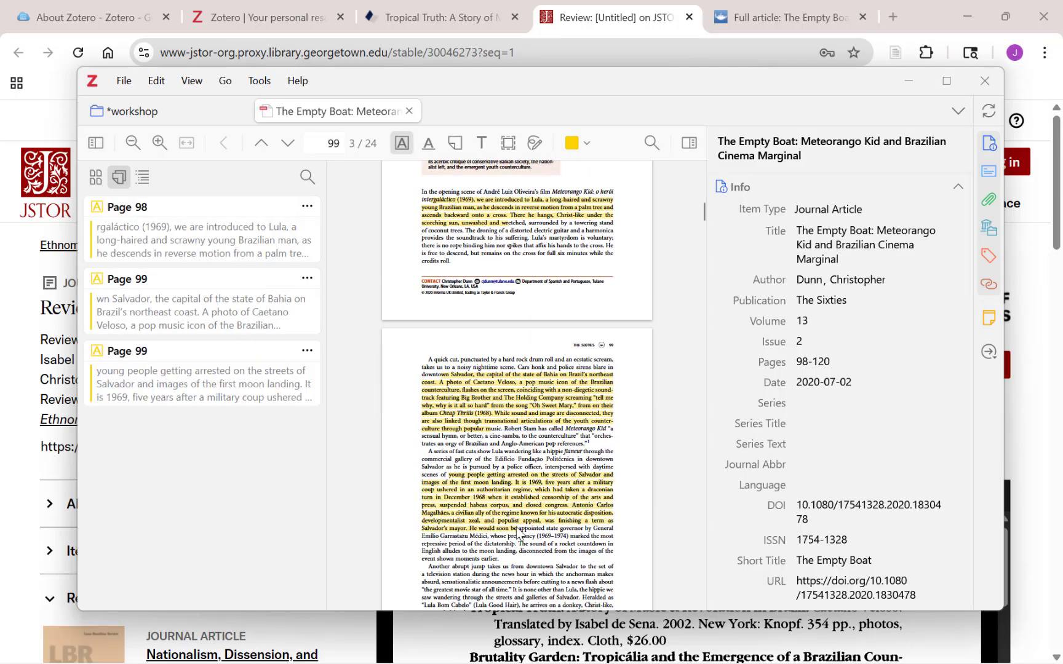
scroll(473, 504, "down", 5)
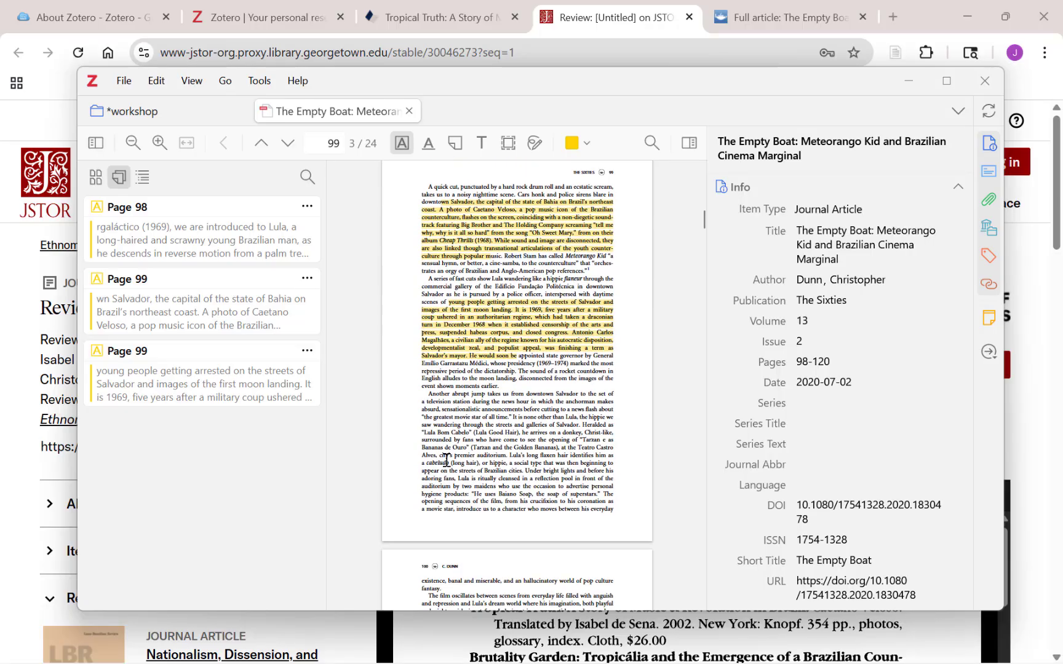
mouse_move(442, 409)
left_mouse_down()
mouse_move(486, 434)
mouse_move(505, 463)
left_mouse_up()
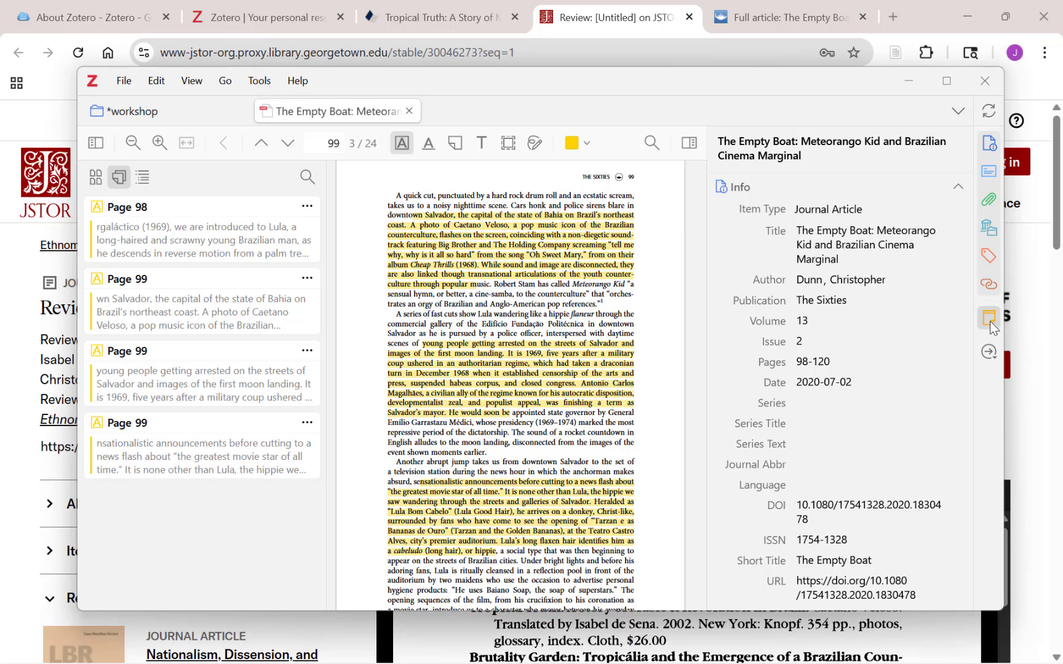
Step: Create an item note from The Empty Boat's annotations and read through the quoted passages with their page citations
left_click(989, 318)
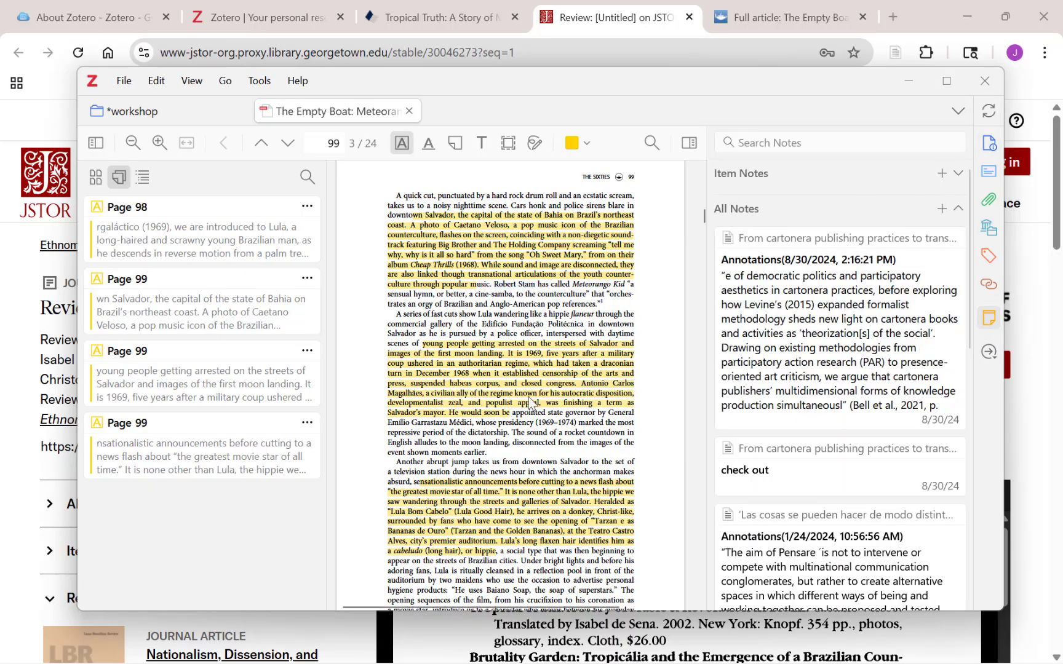
left_click(942, 174)
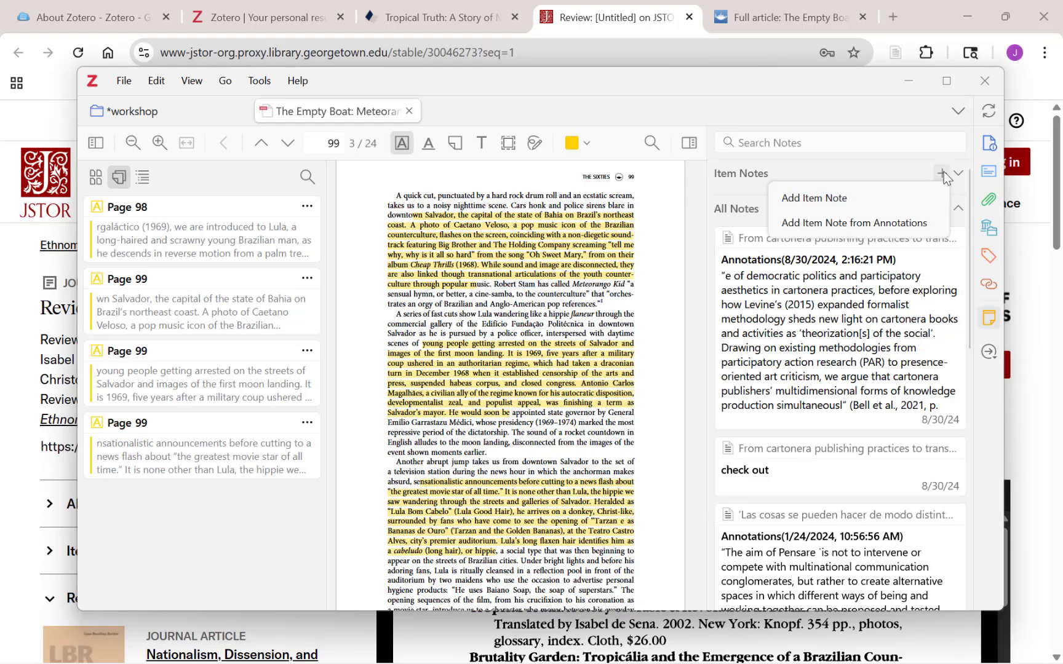
left_click(907, 230)
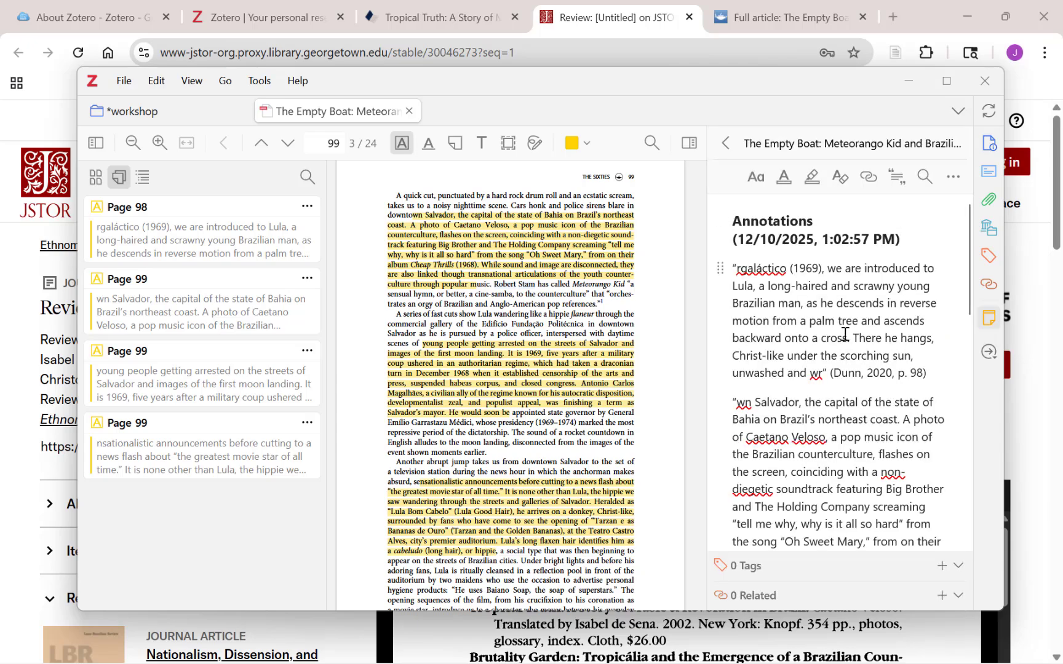
scroll(846, 334, "down", 3)
scroll(845, 334, "down", 10)
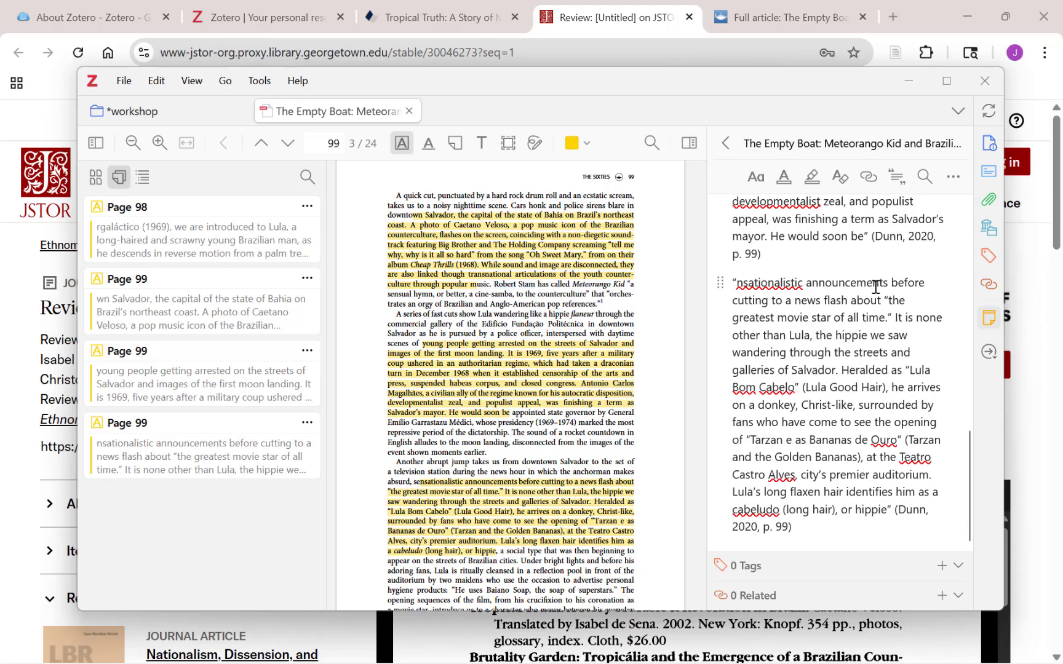
scroll(872, 294, "up", 6)
scroll(871, 293, "up", 5)
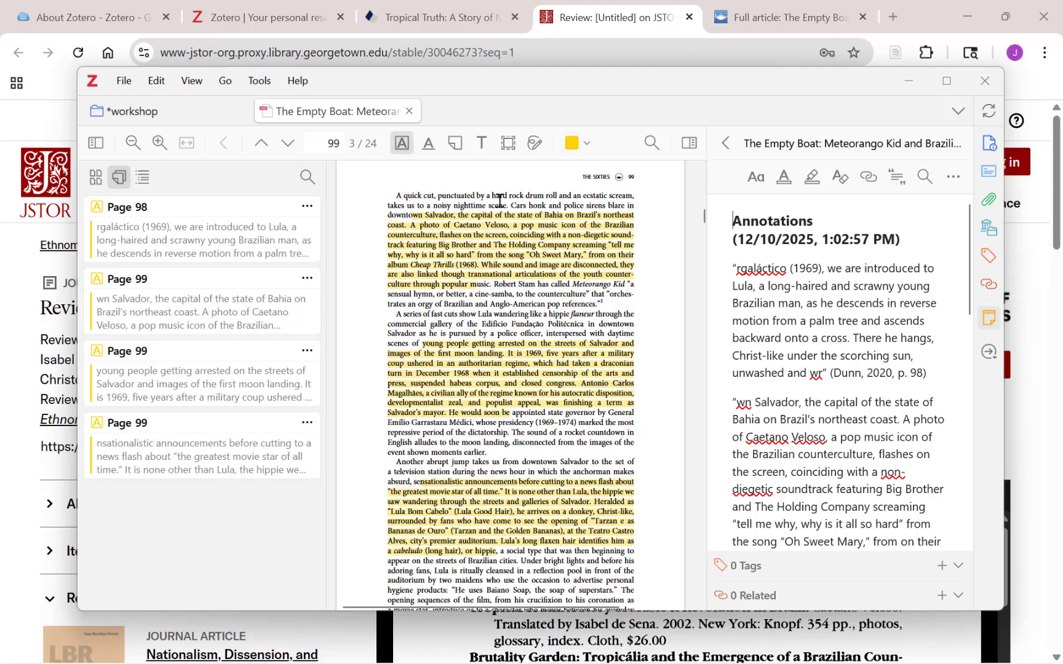
Step: Return to the *workshop collection and collapse the child items of The Empty Boat and the Tropical Truth review
left_click(184, 111)
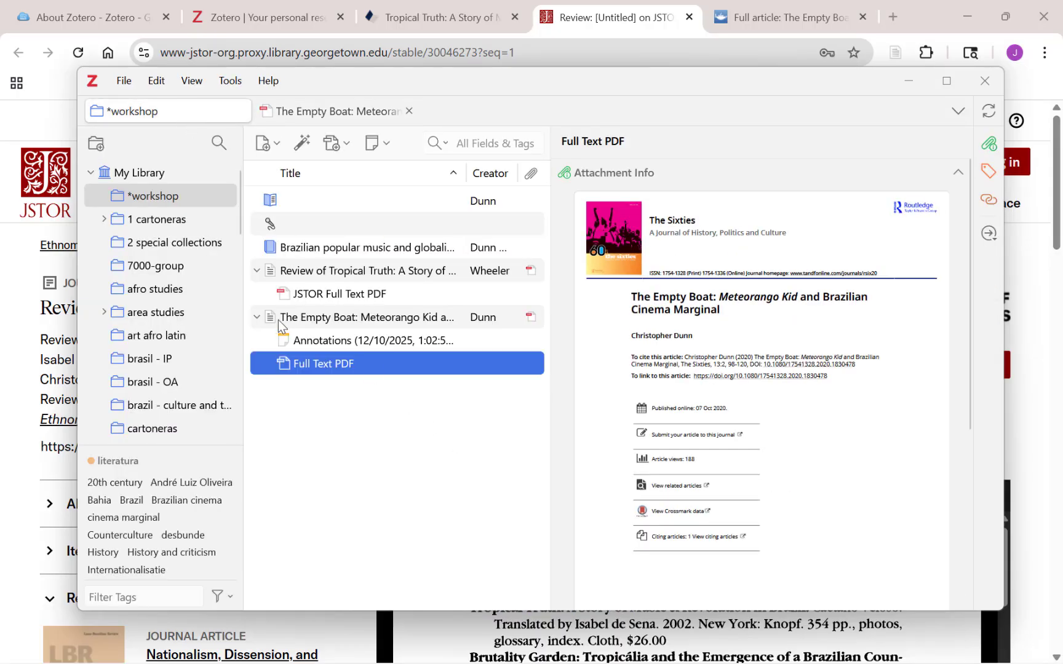
left_click(256, 316)
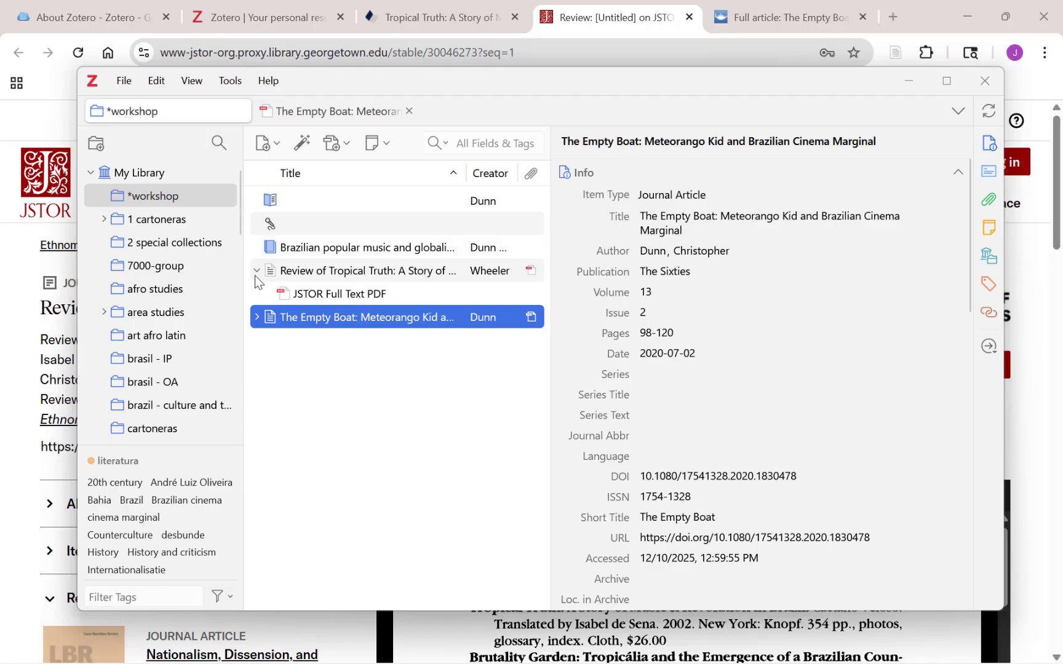
left_click(257, 270)
Step: Select the Brazilian popular music and globalization book and go to its Notes section
left_click(343, 247)
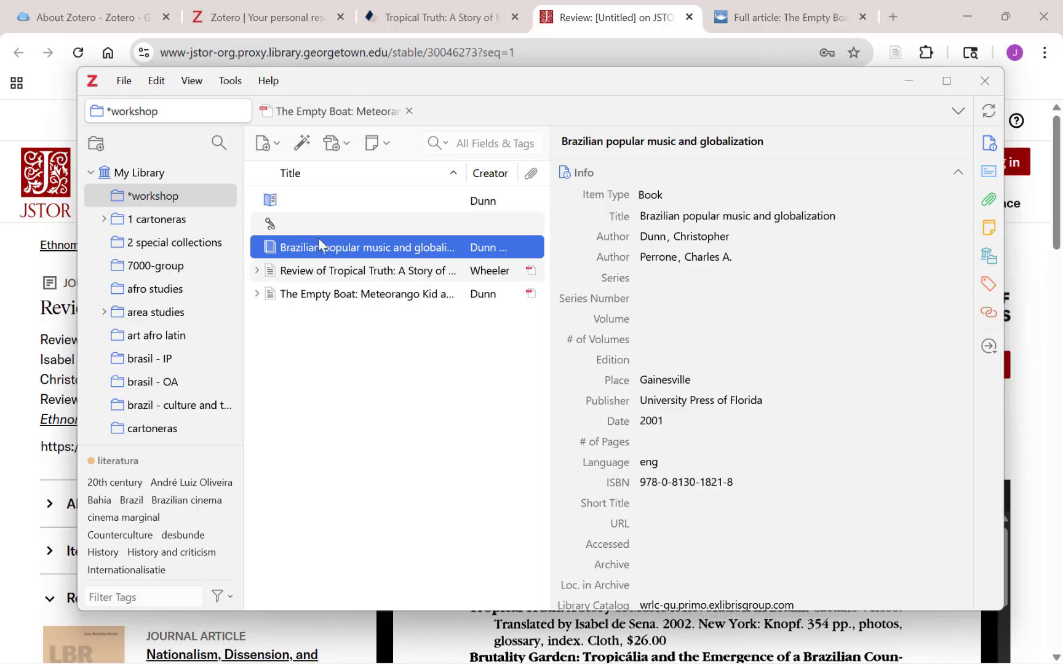
left_click(989, 229)
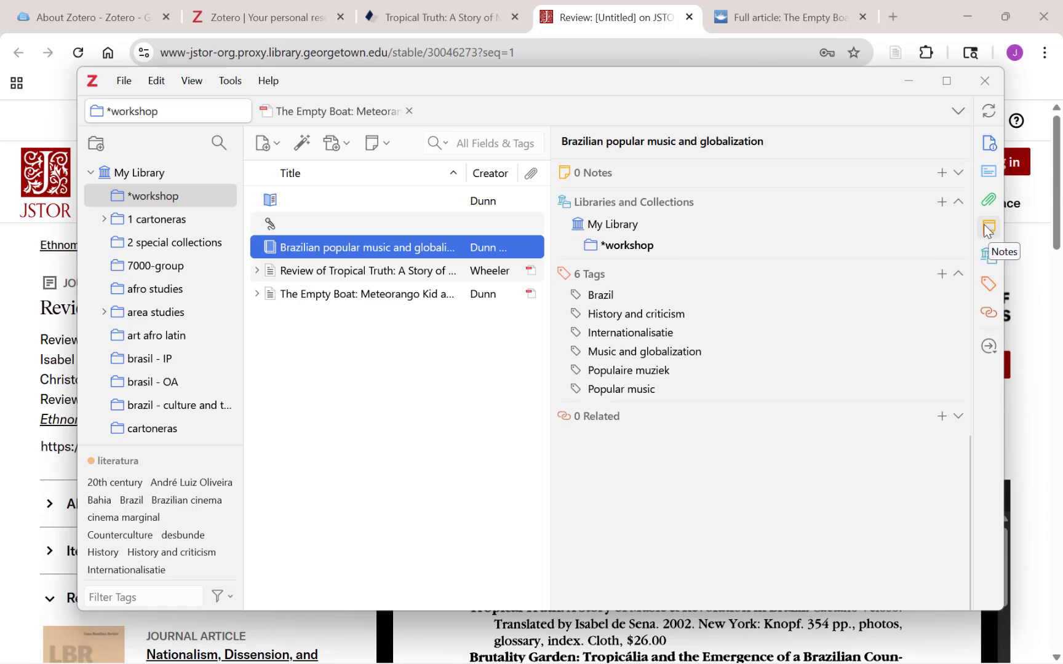
Step: Add a note reading "check out" to the Brazilian popular music and globalization book and collapse its child items
left_click(942, 172)
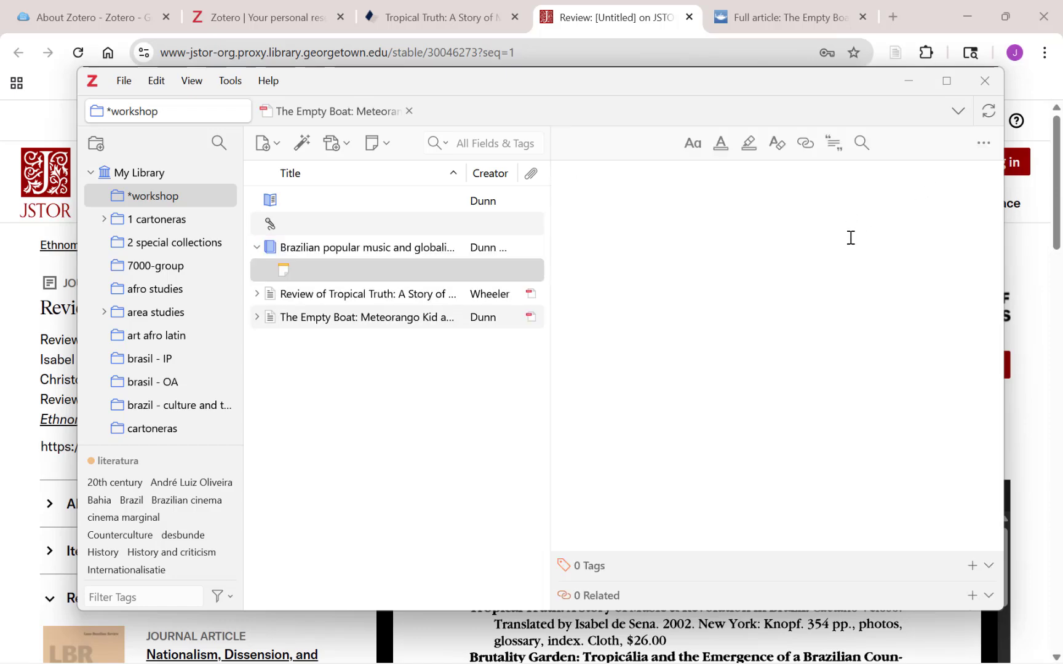
type("check out")
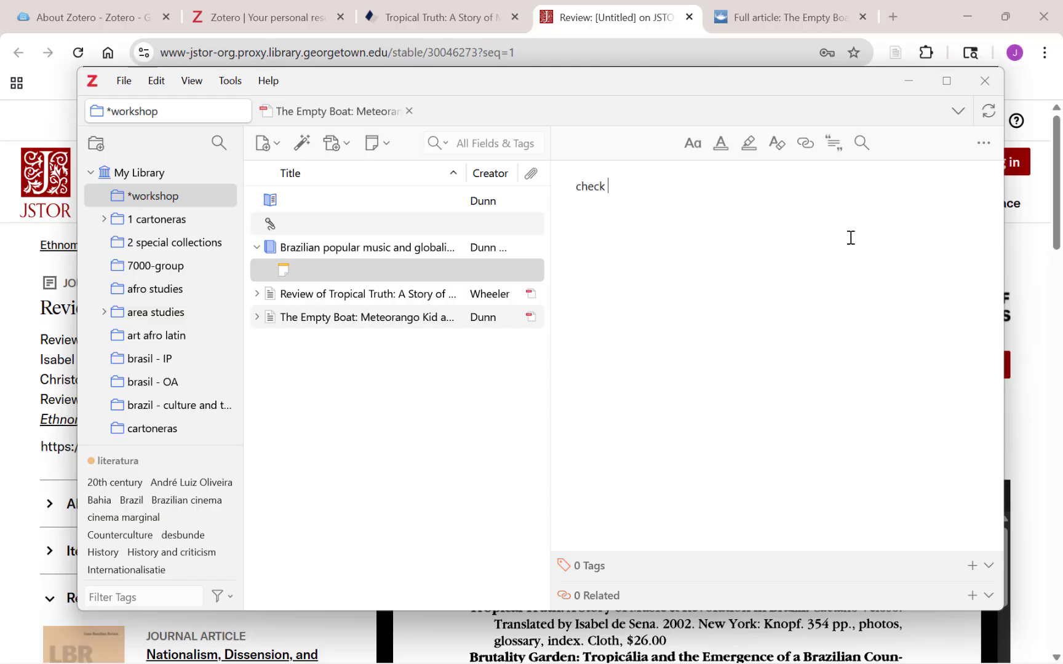
left_click(426, 247)
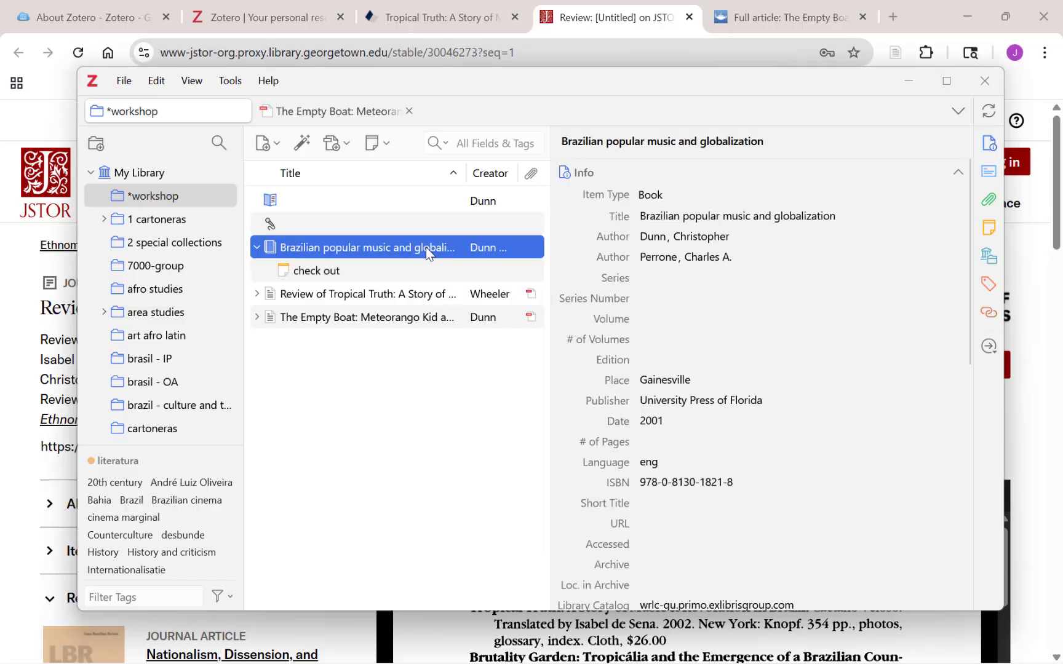
left_click(253, 248)
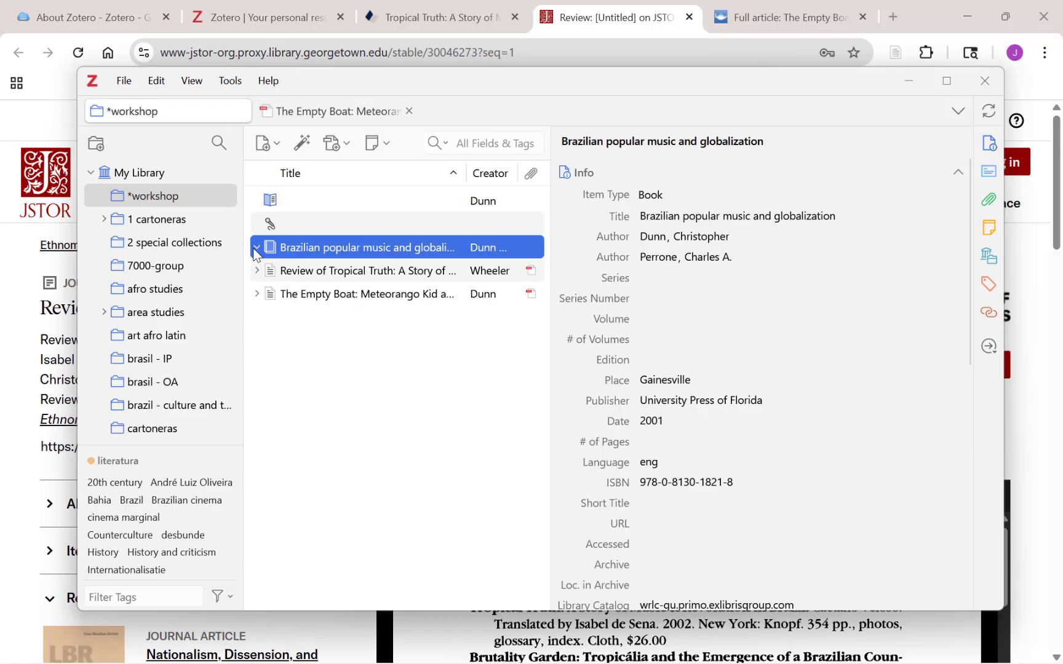
Step: Search the *workshop collection for "check out" and clear the search
left_click(490, 139)
type("c")
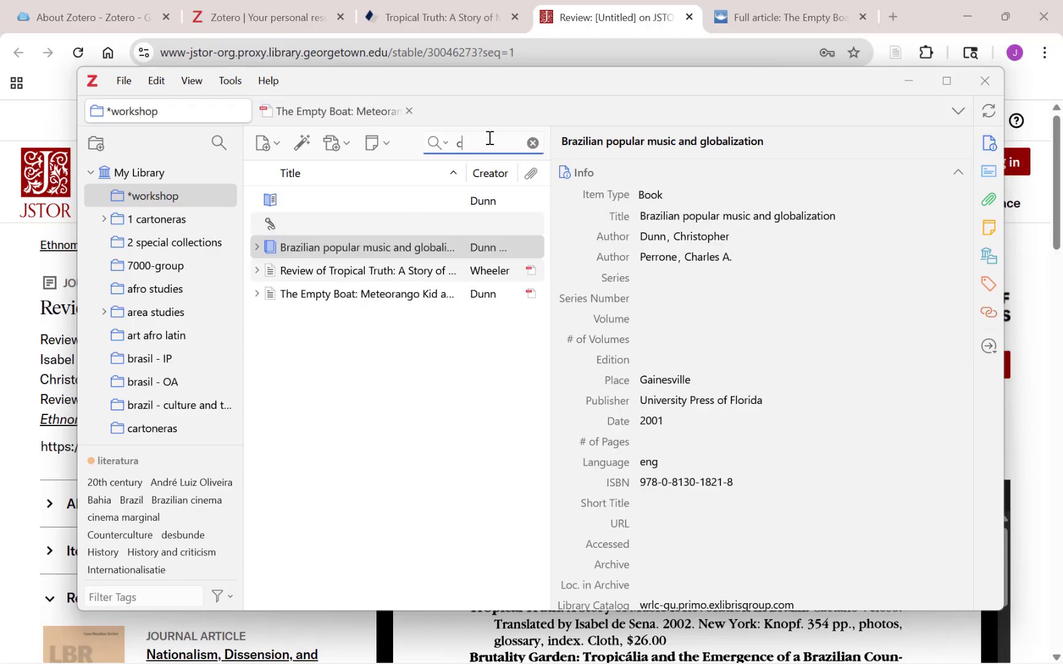
type("heck out")
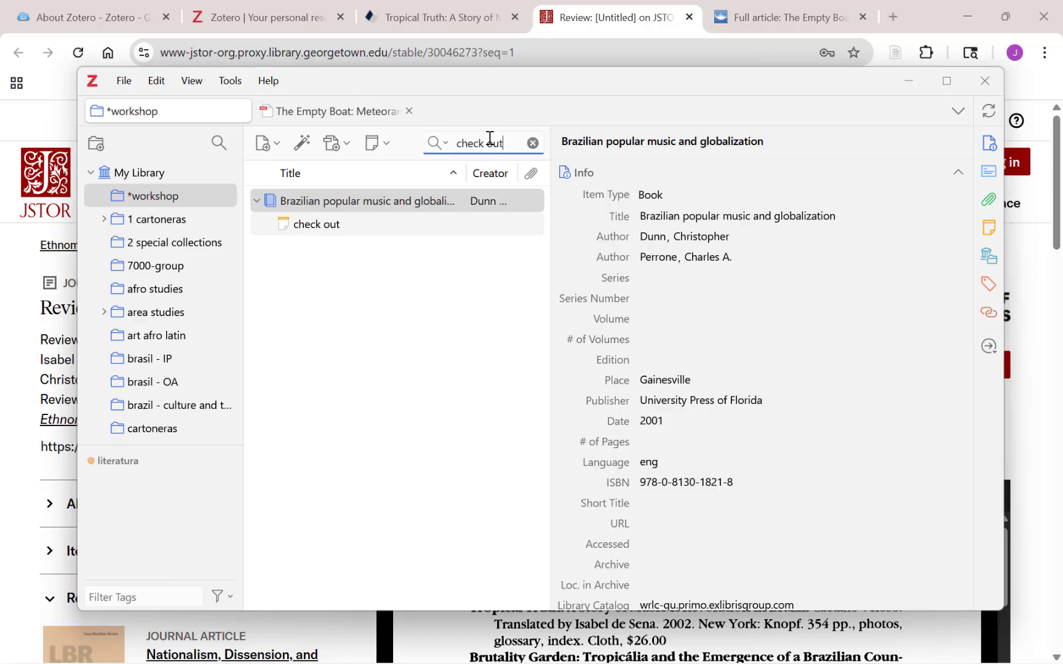
left_click(532, 143)
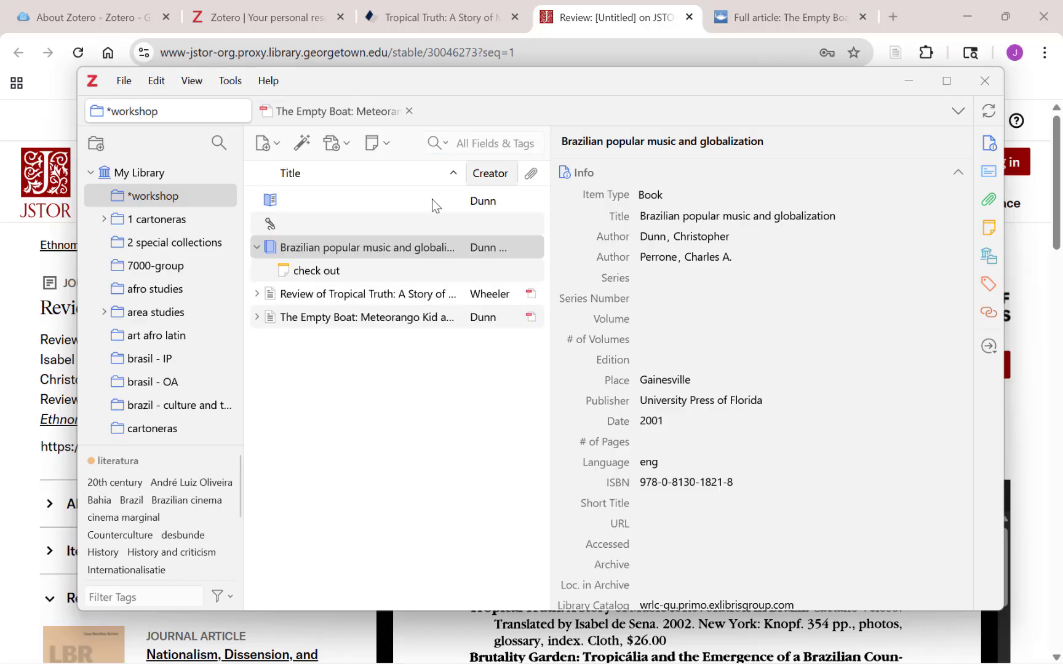
Step: Expand the child items of the Tropical Truth review and The Empty Boat article
left_click(256, 294)
left_click(259, 335)
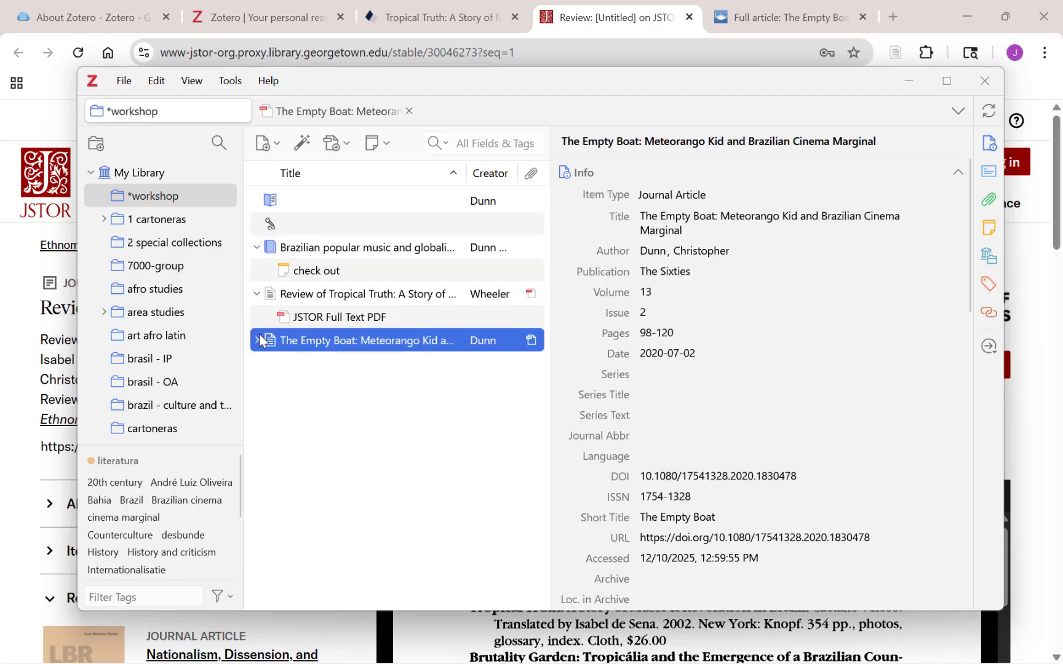
left_click(256, 339)
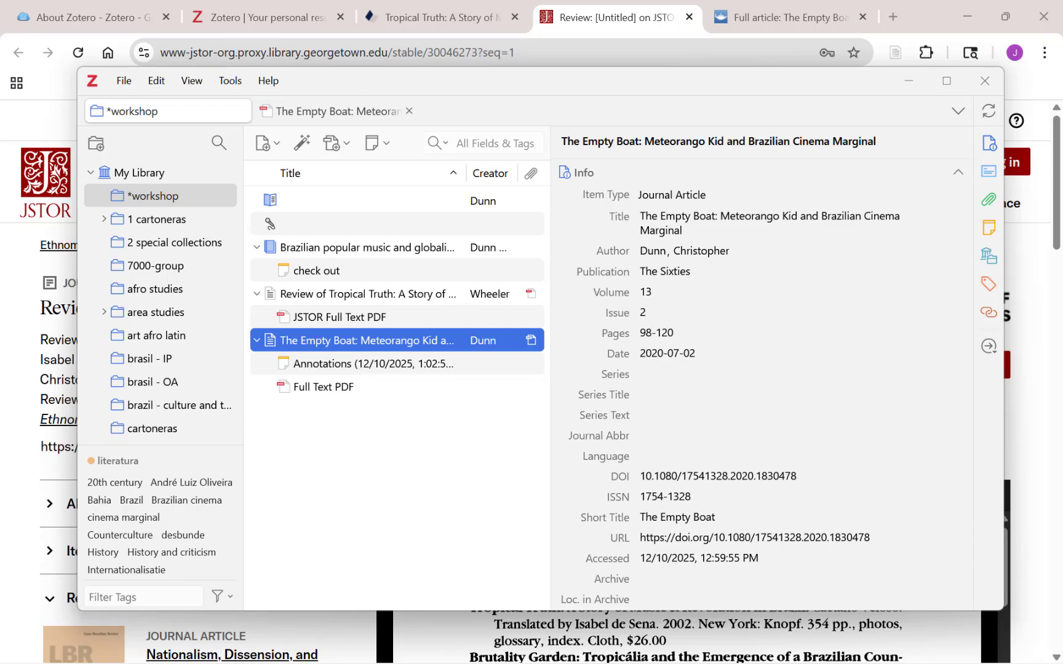
Step: Switch to the blank Word document, show its Zotero commands and write "quote" in quotation marks
mouse_move(516, 662)
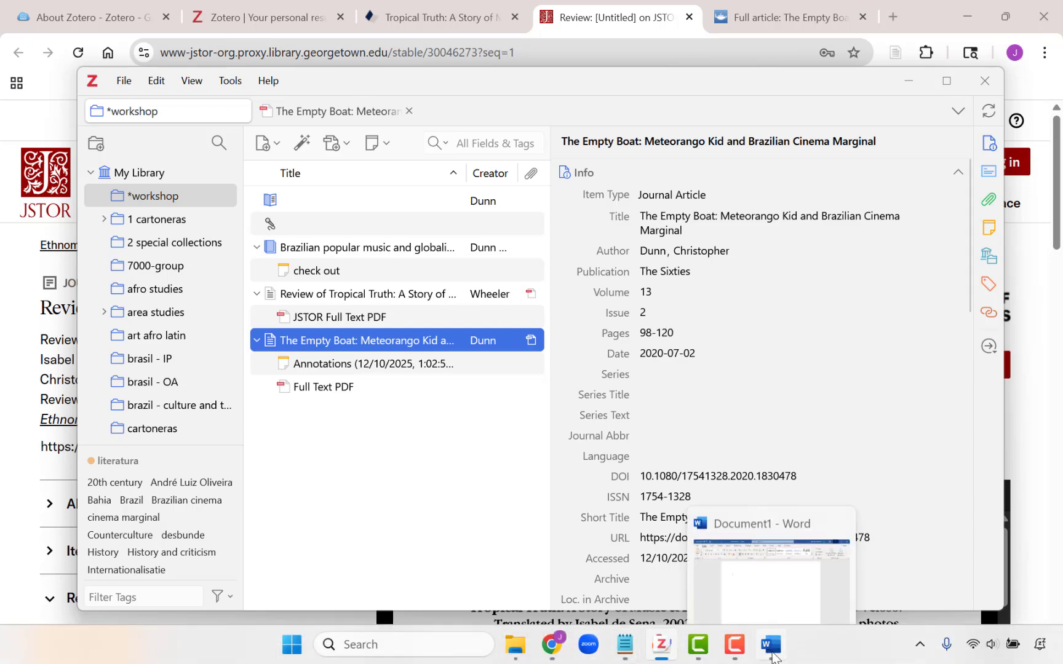
left_click(772, 653)
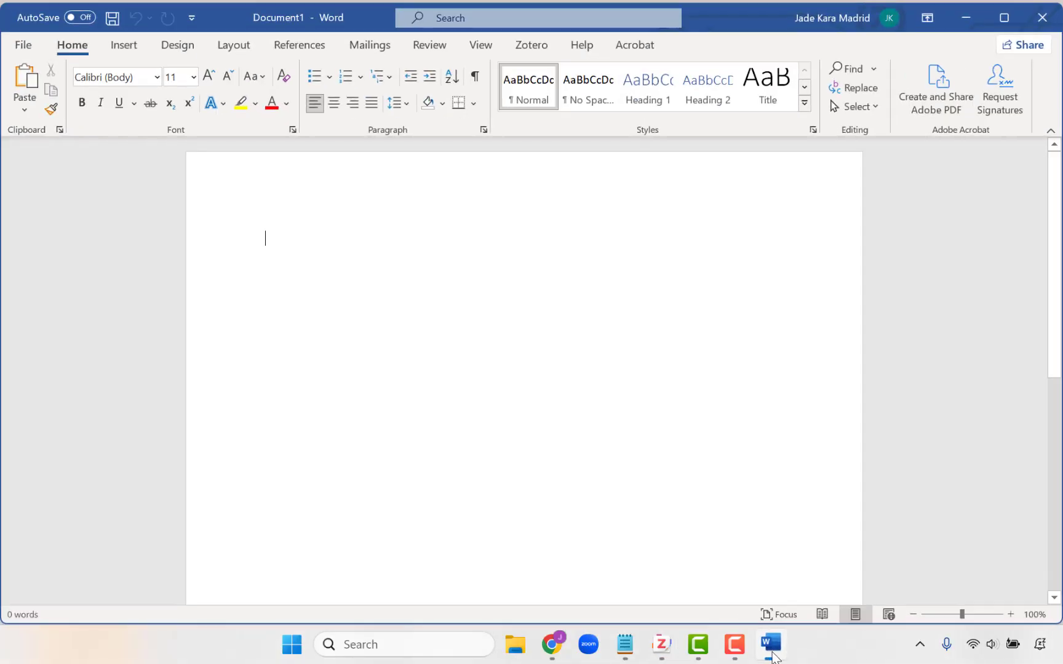
left_click(532, 48)
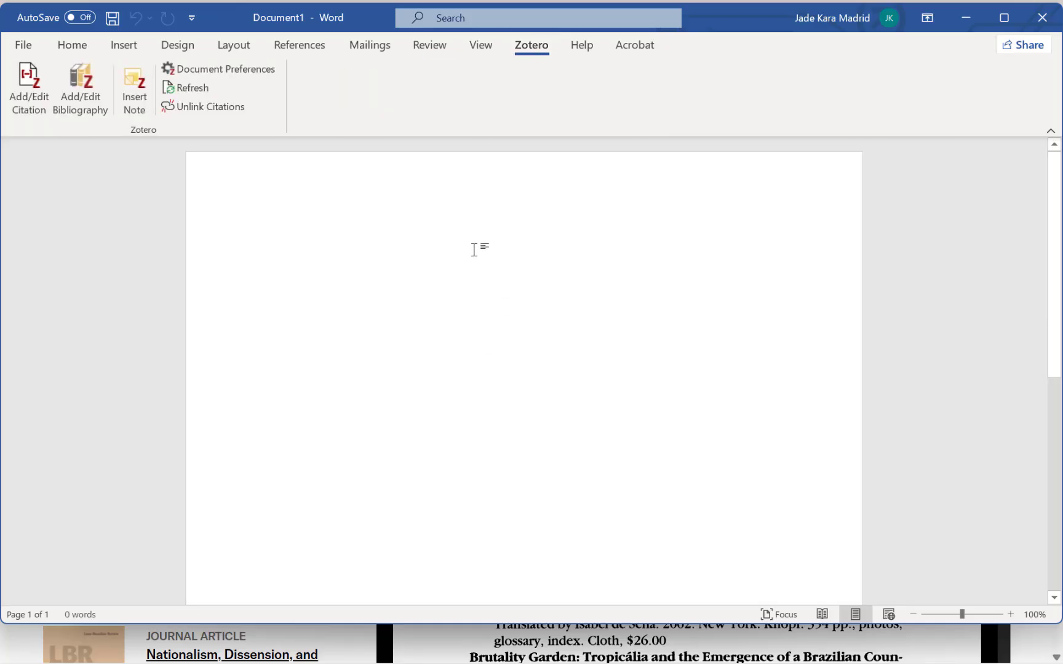
type("\"quot")
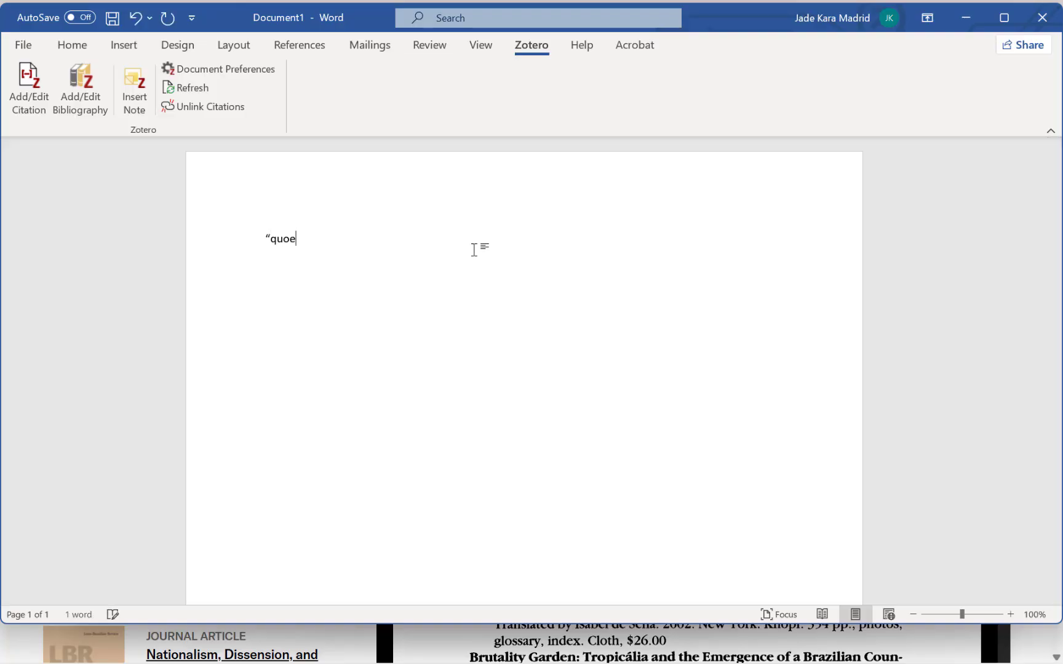
type("e\"")
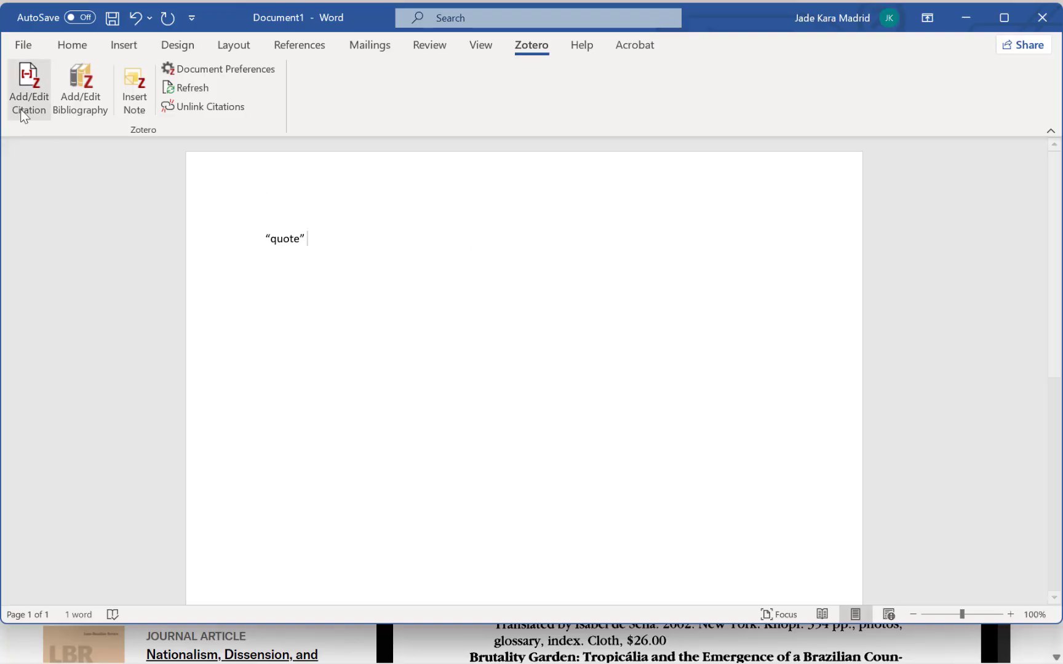
Step: Insert a citation of The Empty Boat after the quote, using American Psychological Association (APA) 7th edition style
left_click(29, 92)
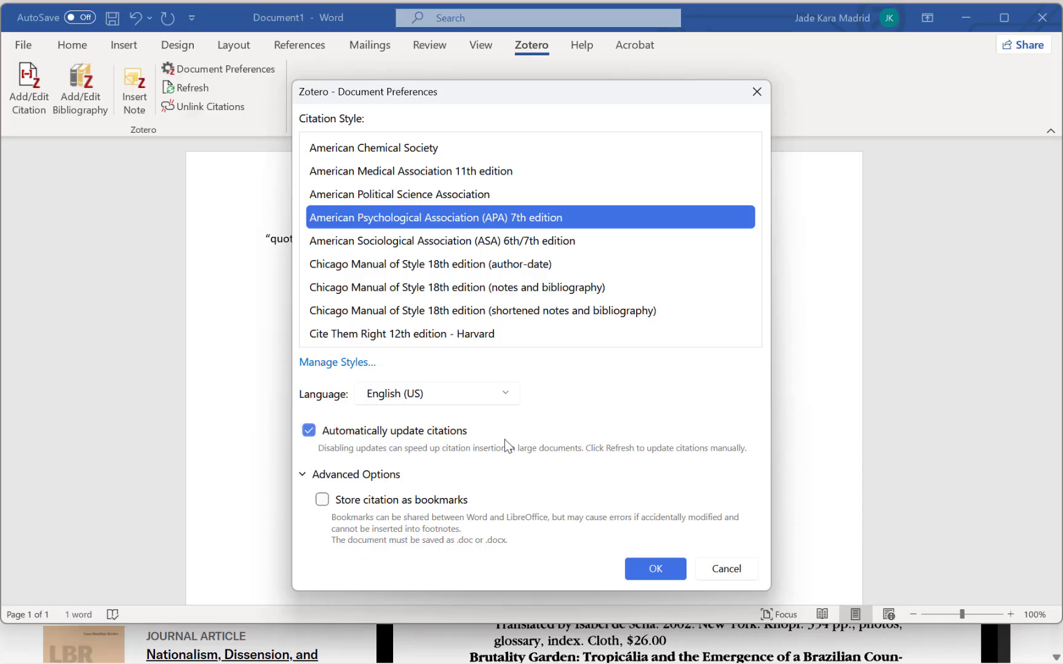
left_click(667, 573)
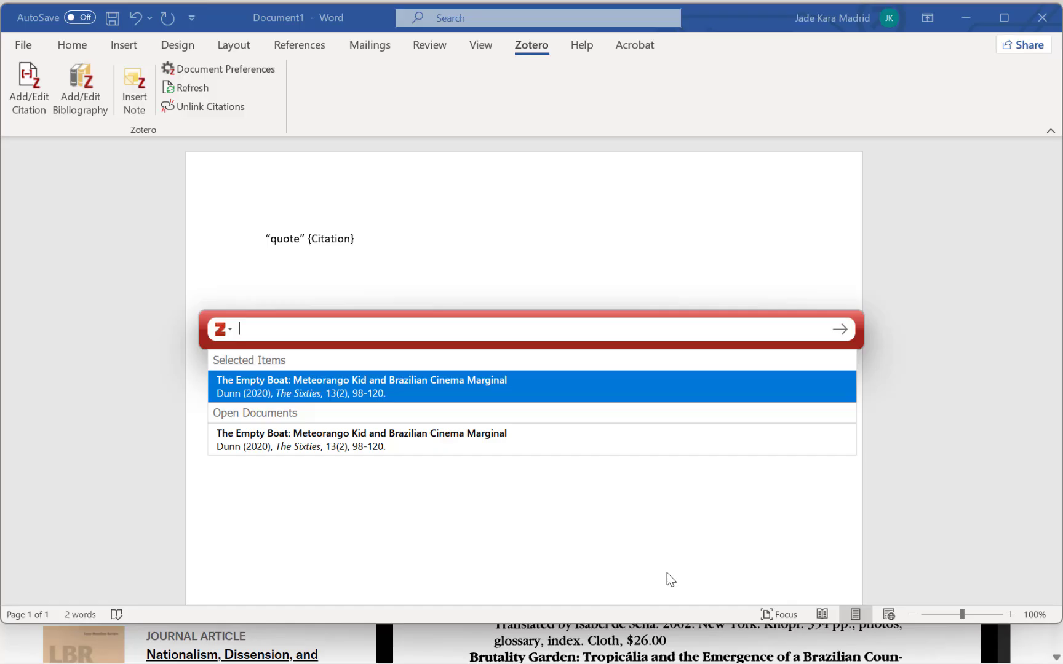
type("dunn")
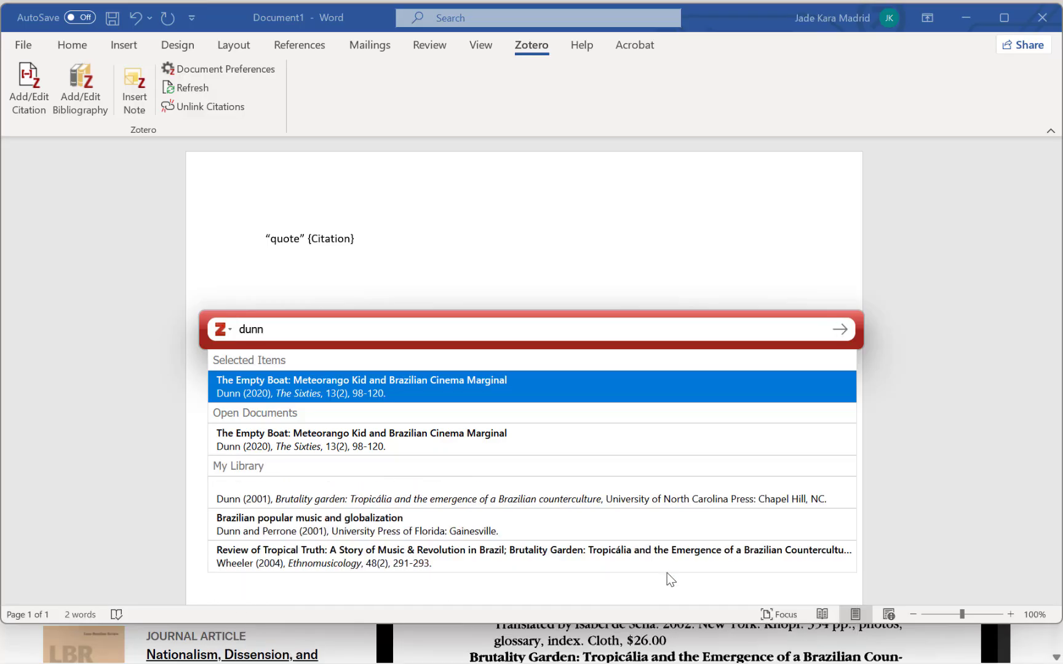
key("Return")
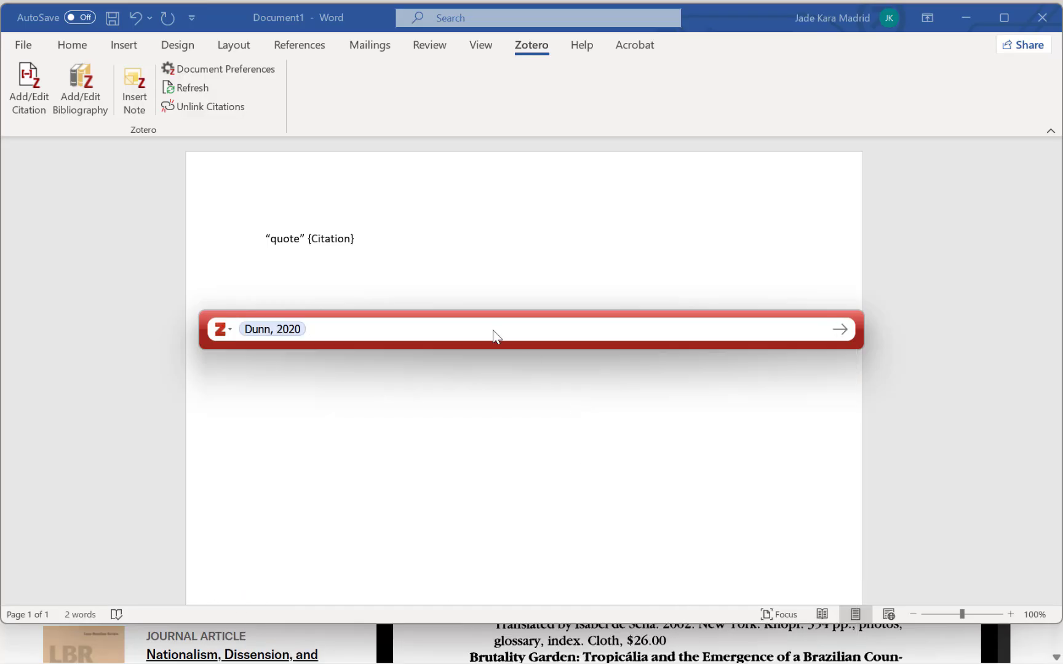
key("Return")
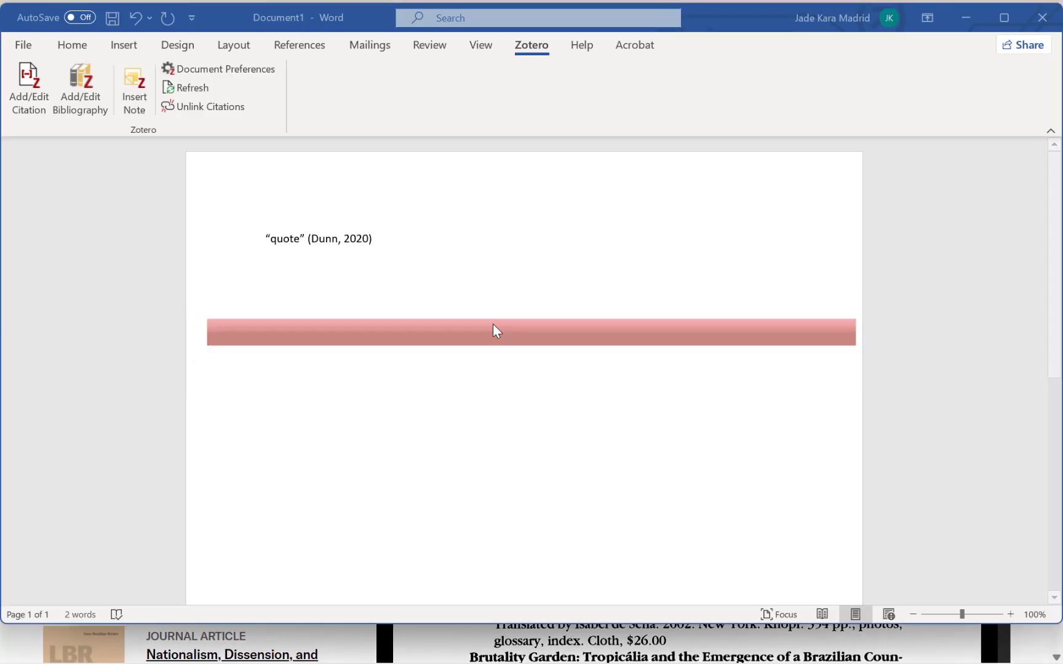
Step: Continue the line with "and another" and cite The Pedagogy of Zines, found by searching for "du"
type("and another")
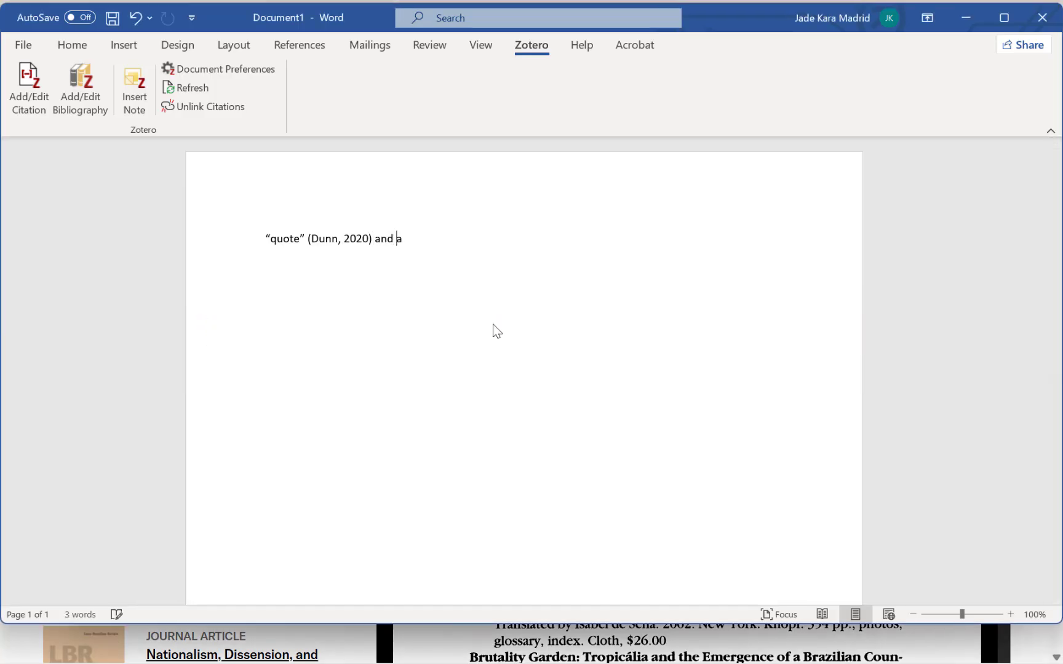
left_click(17, 85)
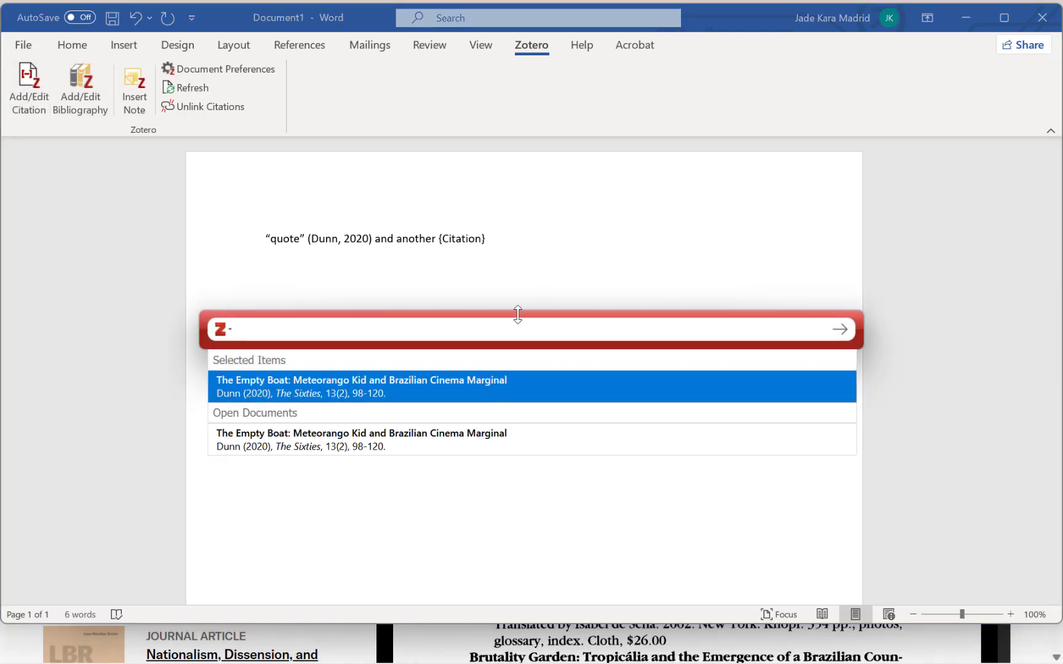
type("du")
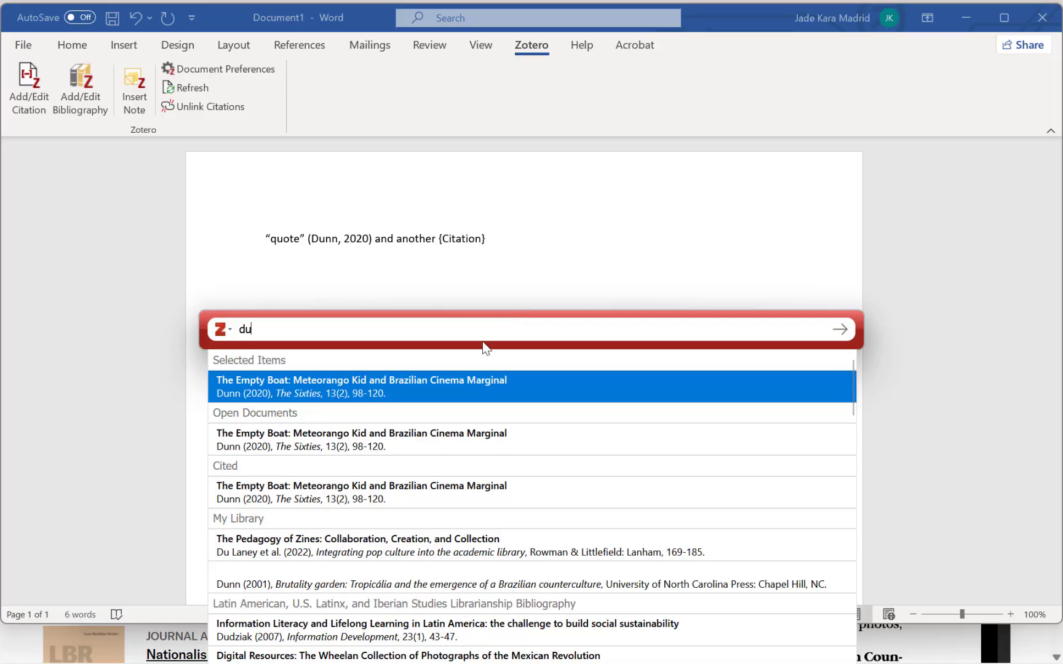
left_click(566, 539)
key("Return")
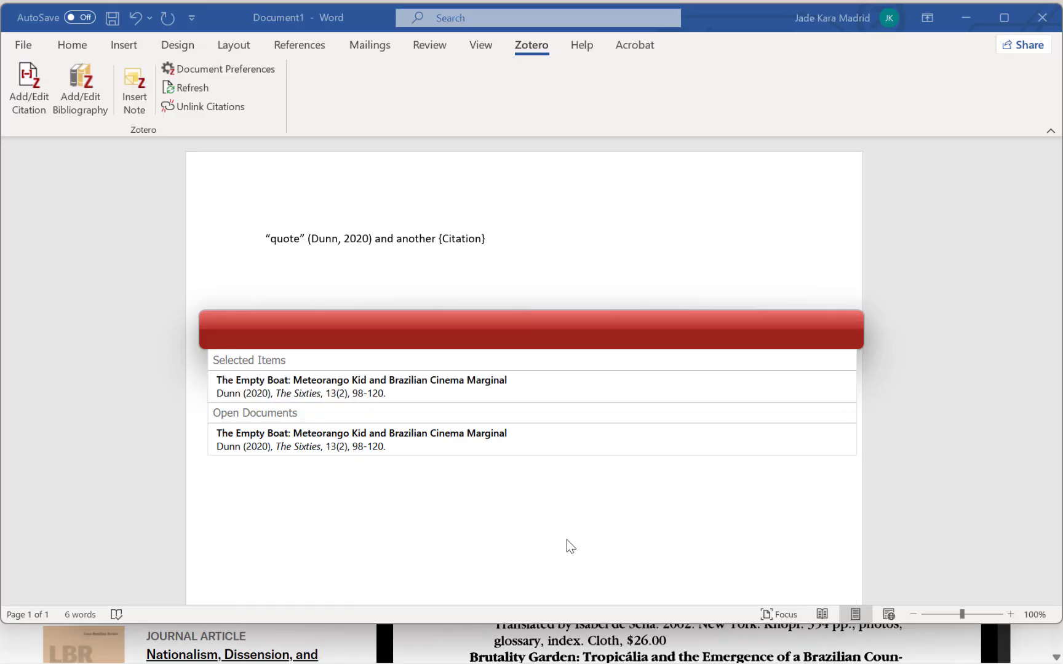
Step: Insert the Zotero bibliography below the cited line of text
key("Return")
key("Return")
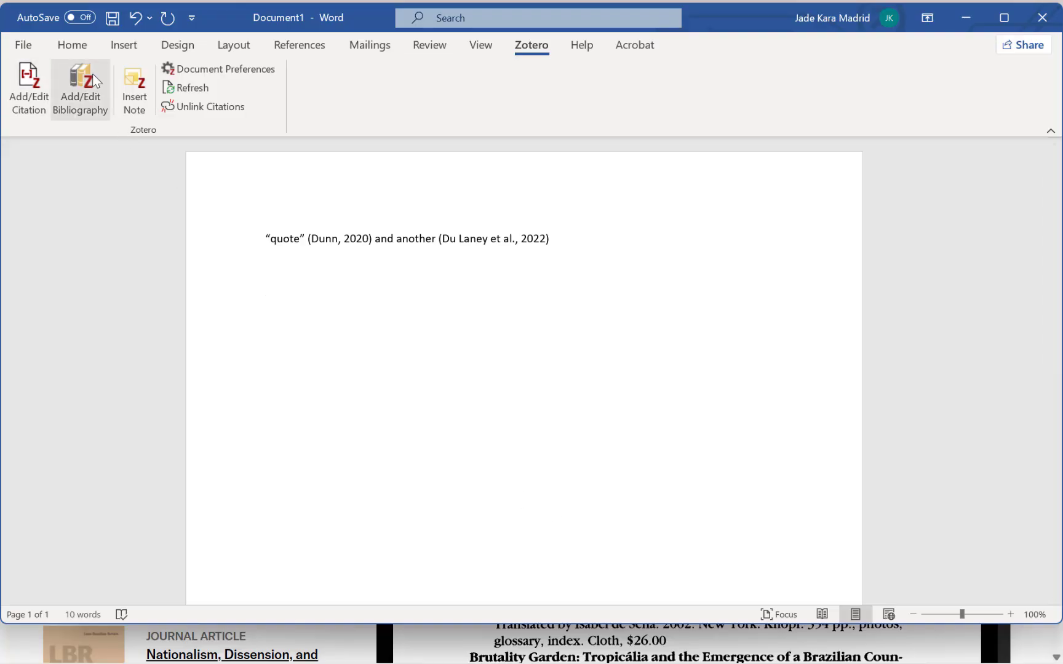
left_click(81, 86)
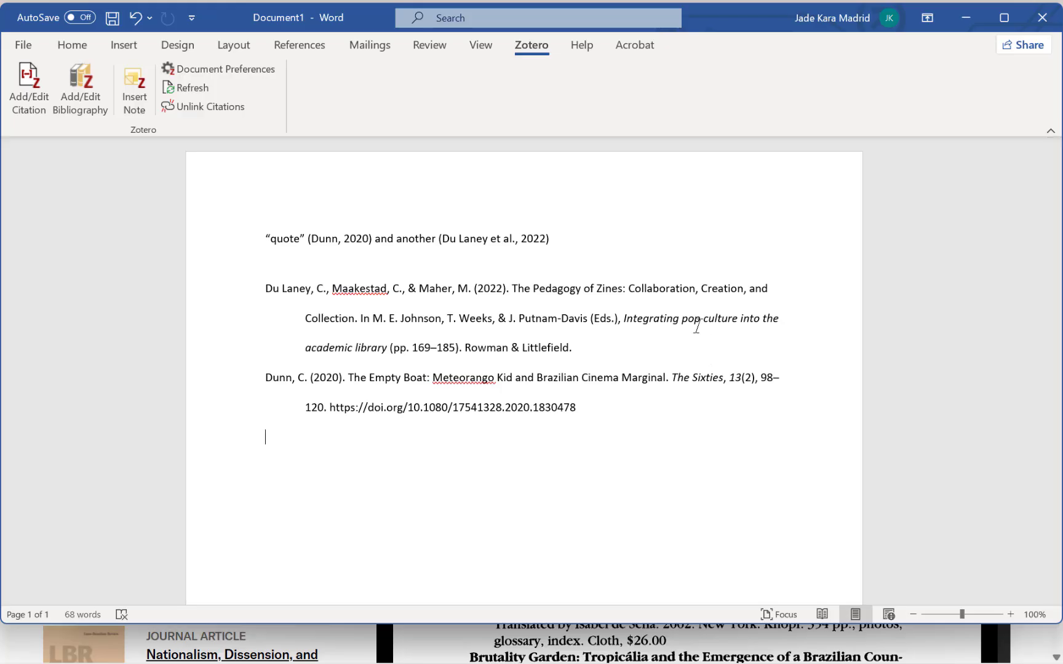
Step: Add "and another" at the end of the cited line and cite Educational Programs, found by searching for "the"
left_click(652, 235)
type("and another")
left_click(32, 102)
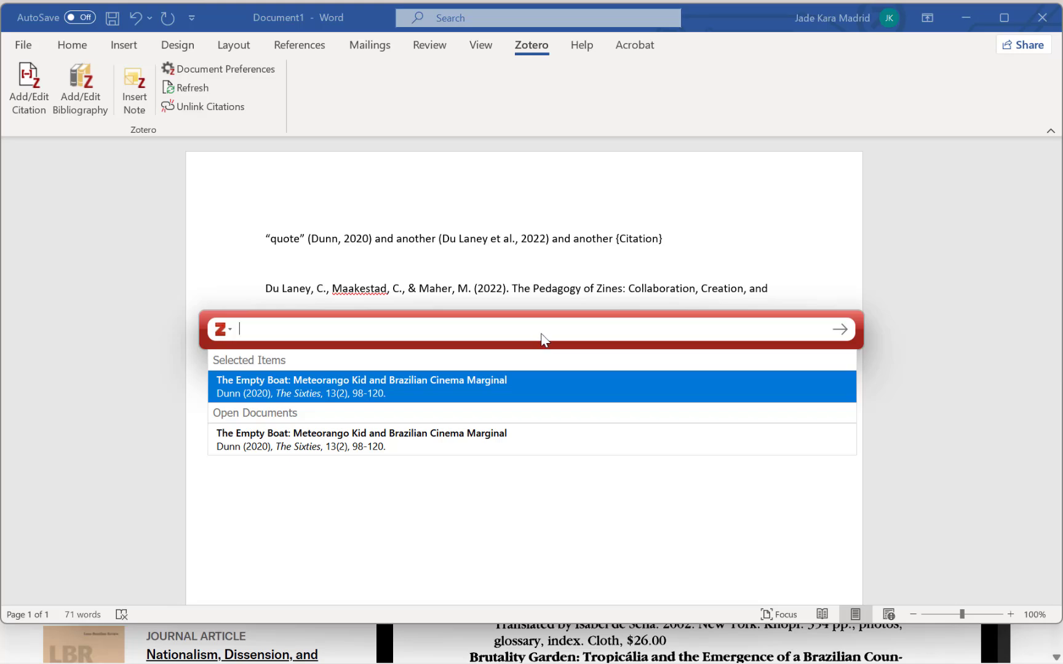
type("the")
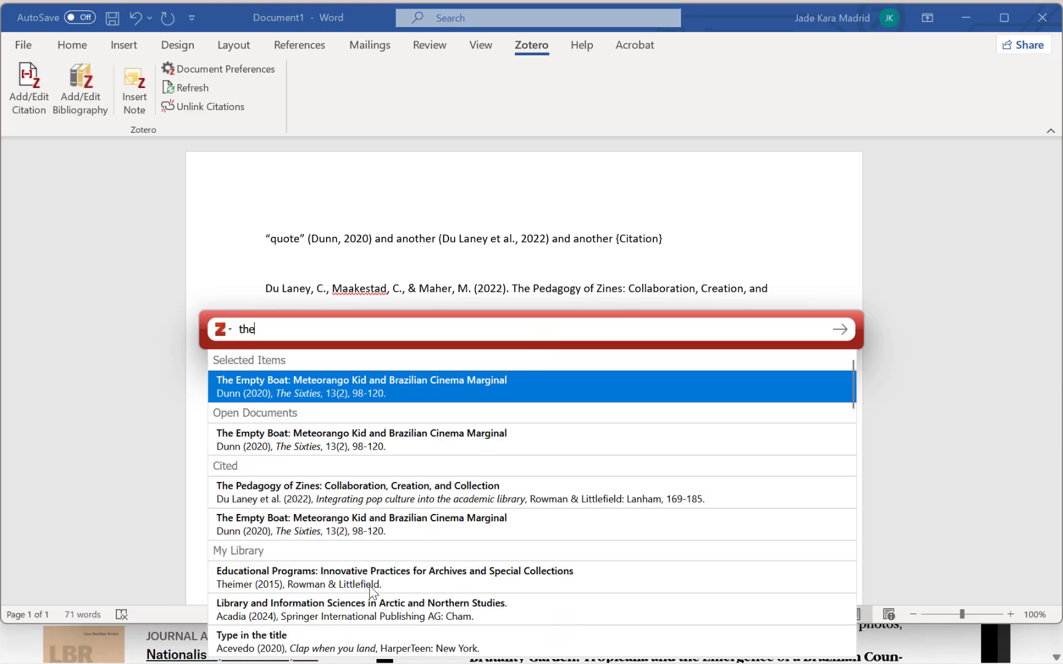
left_click(373, 582)
key("Return")
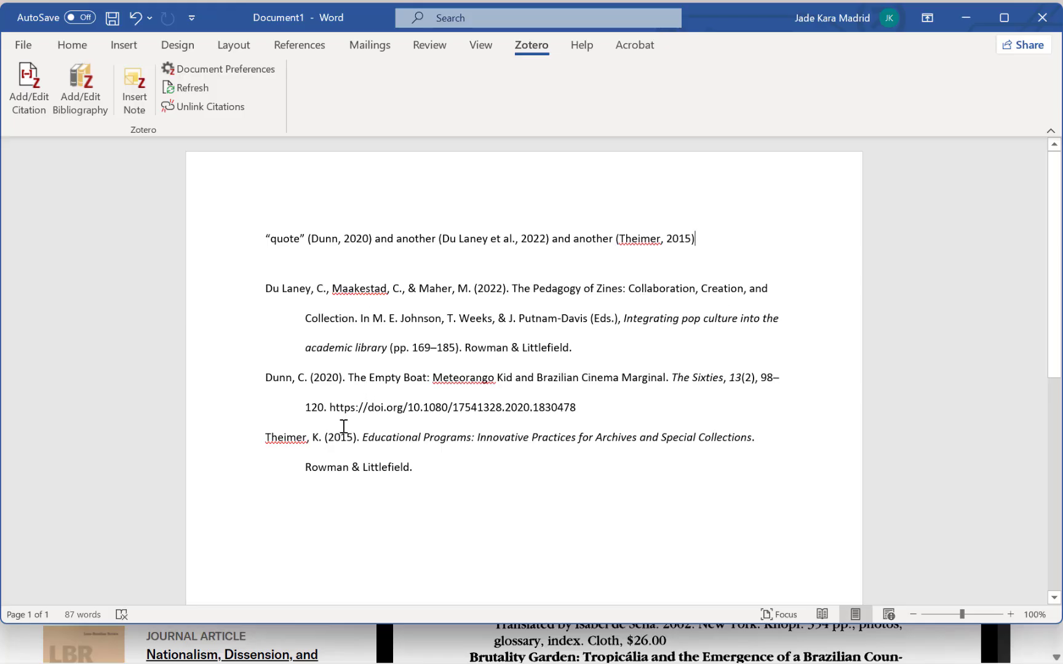
Step: Delete three letters from the last editor's surname in the bibliography's Pedagogy of Zines entry
left_click(457, 318)
left_click(495, 320)
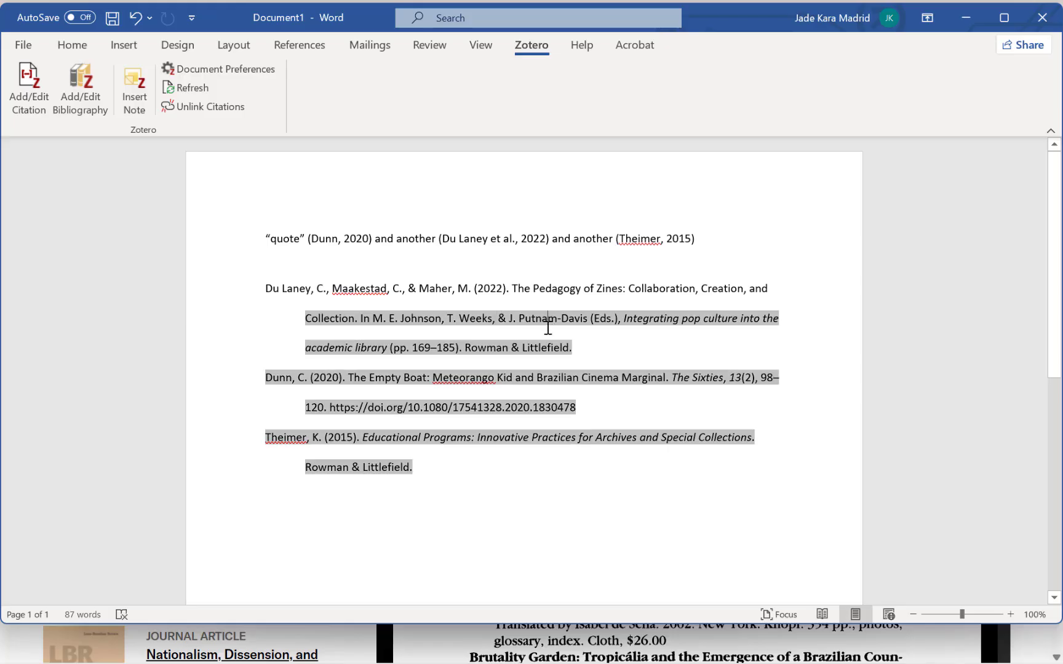
left_click(547, 327)
key("BackSpace")
key("BackSpace")
key("BackSpace")
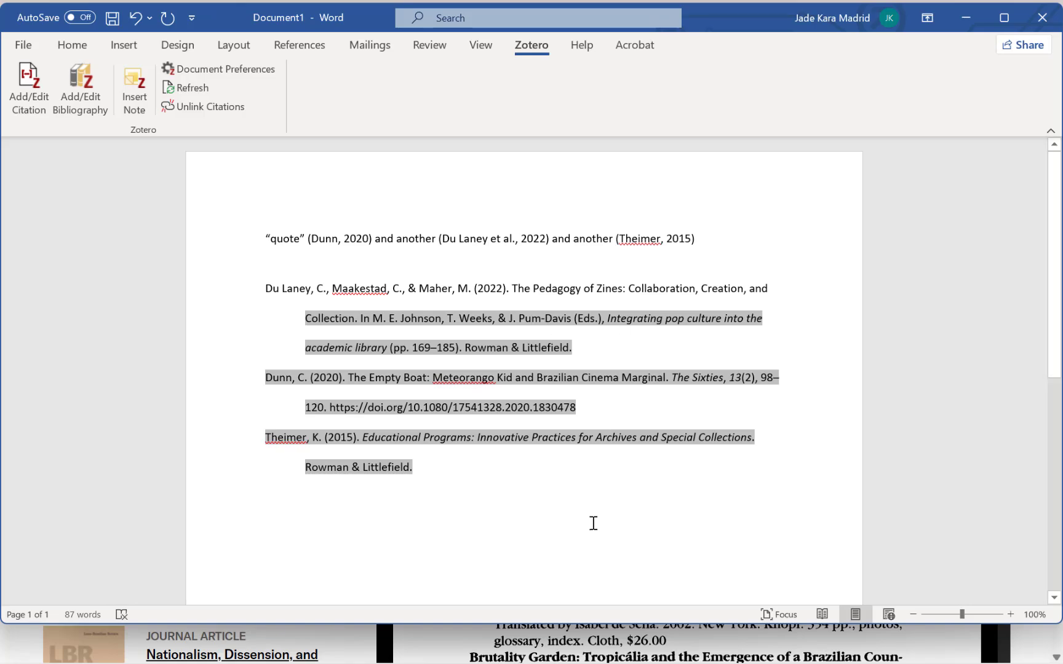
left_click(592, 519)
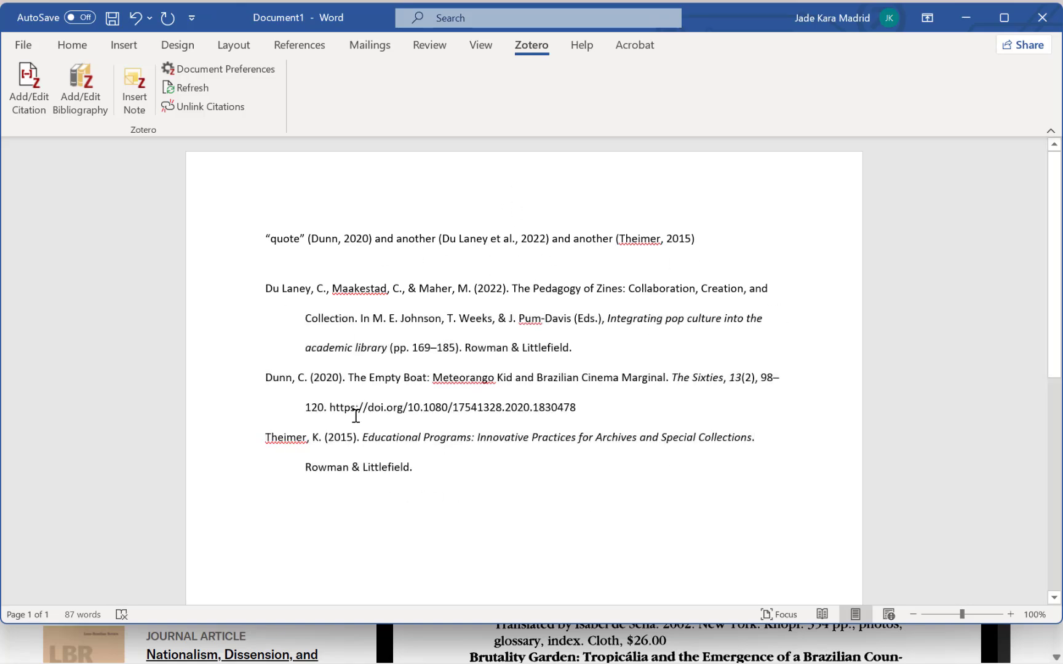
Step: Switch to Zotero and open The Empty Boat's title for editing
key("alt+Tab")
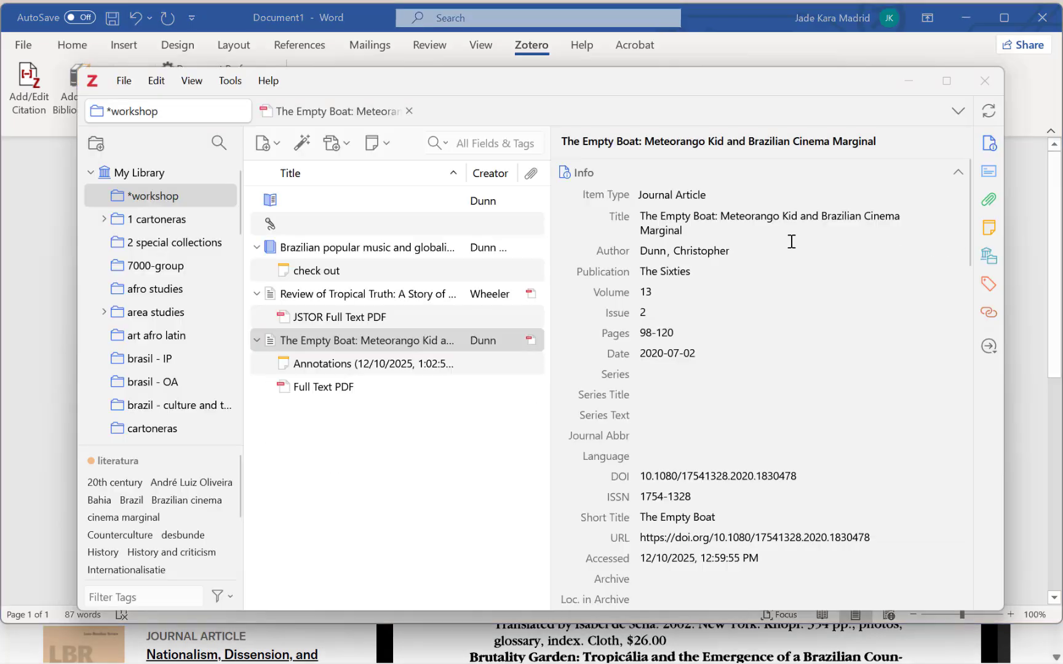
left_click(738, 218)
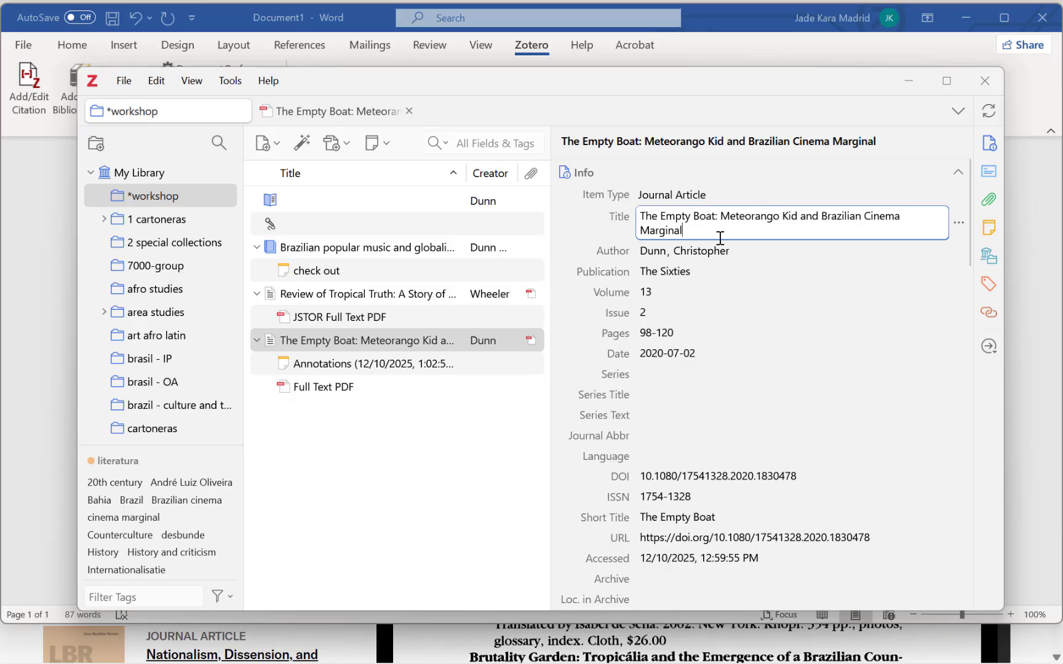
Step: Switch back to Word and change the document's Zotero citation style to Chicago Manual of Style 18th edition (notes and bibliography)
key("alt+Tab")
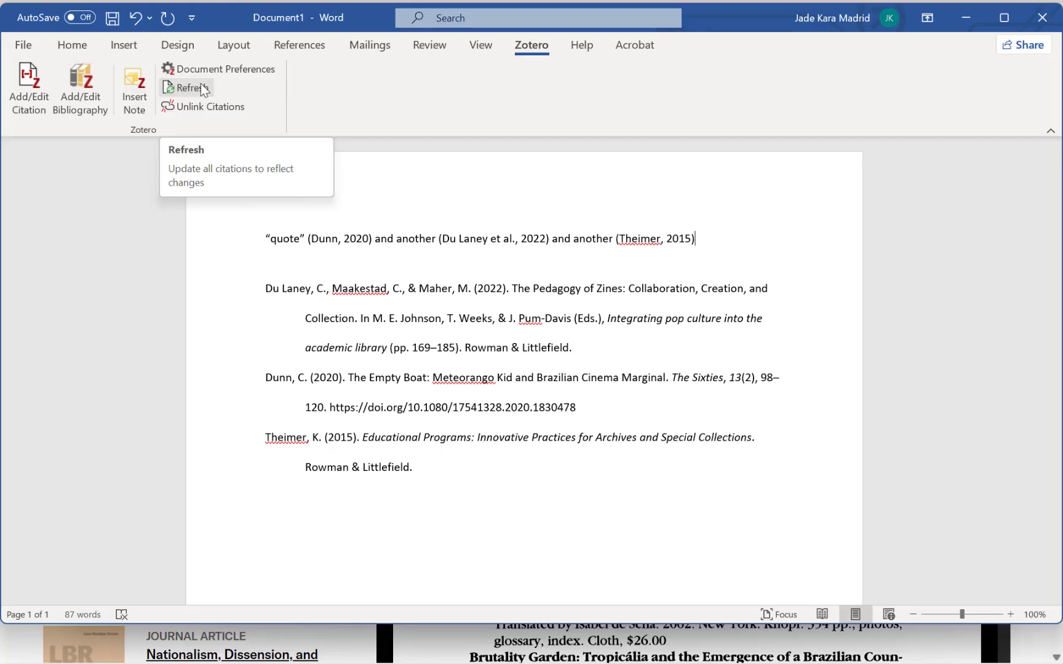
left_click(235, 67)
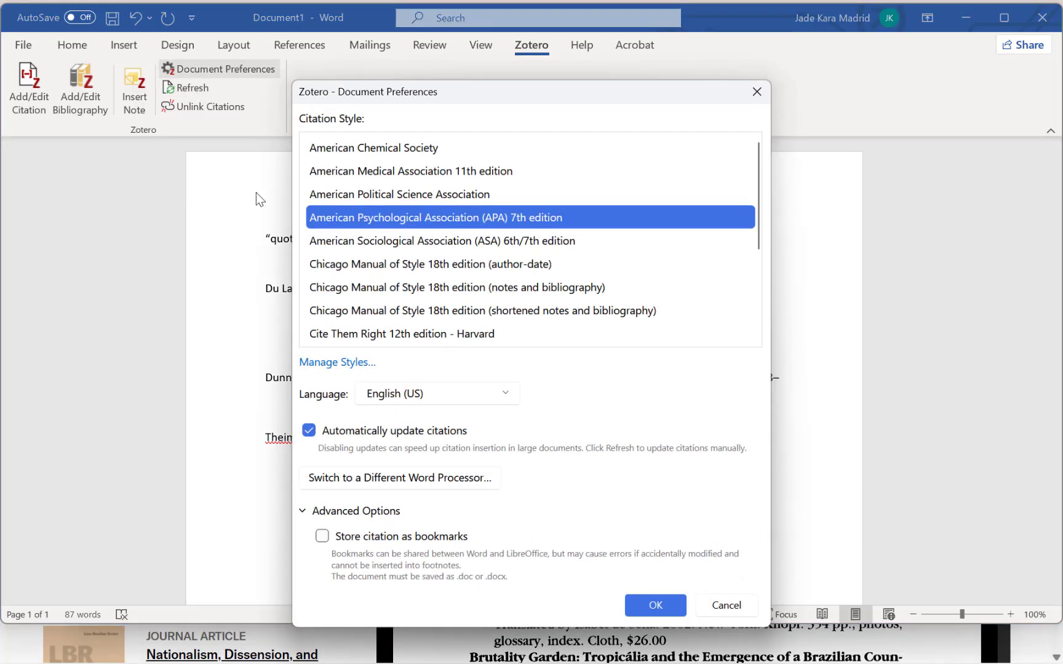
left_click(528, 289)
left_click(659, 556)
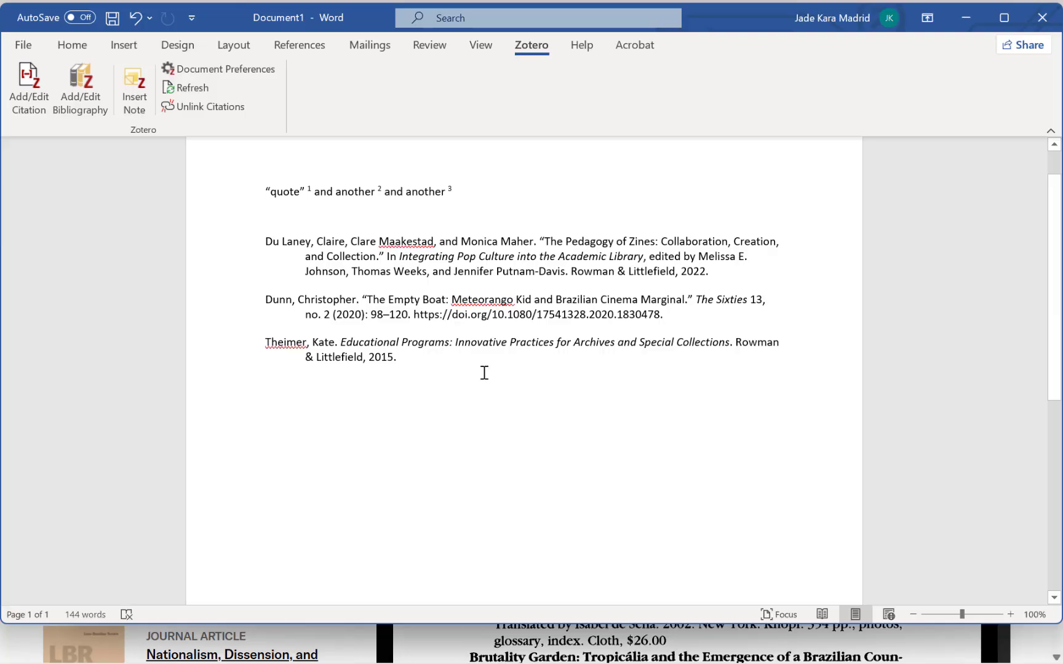
Step: Switch from Word to the untitled Google Docs document, maximize its window and hide the document tabs sidebar
left_click(959, 16)
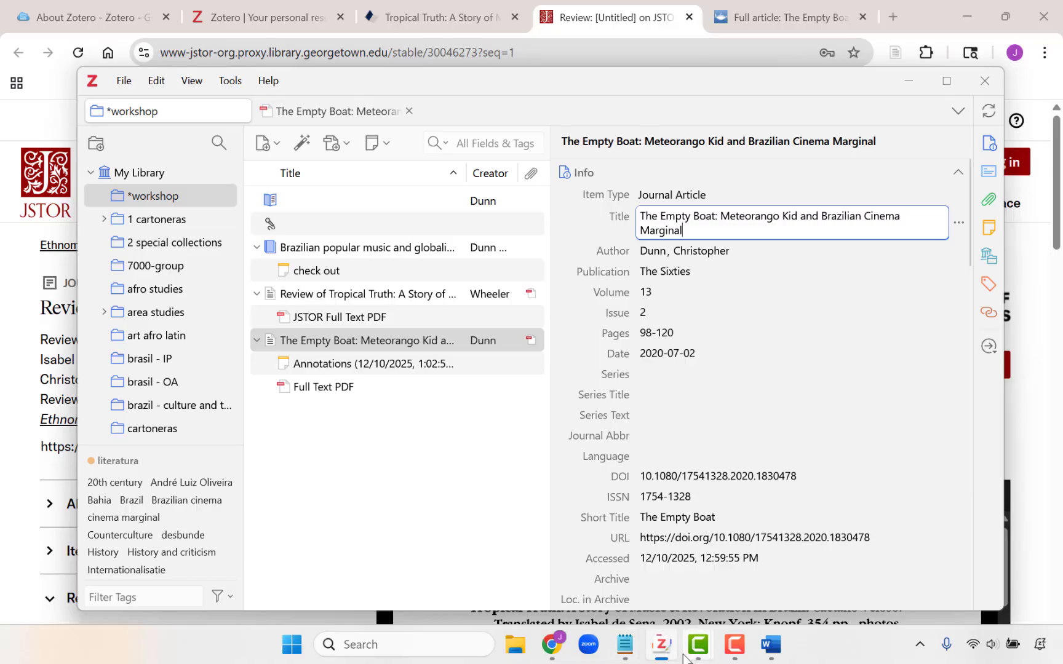
mouse_move(551, 644)
left_click(620, 576)
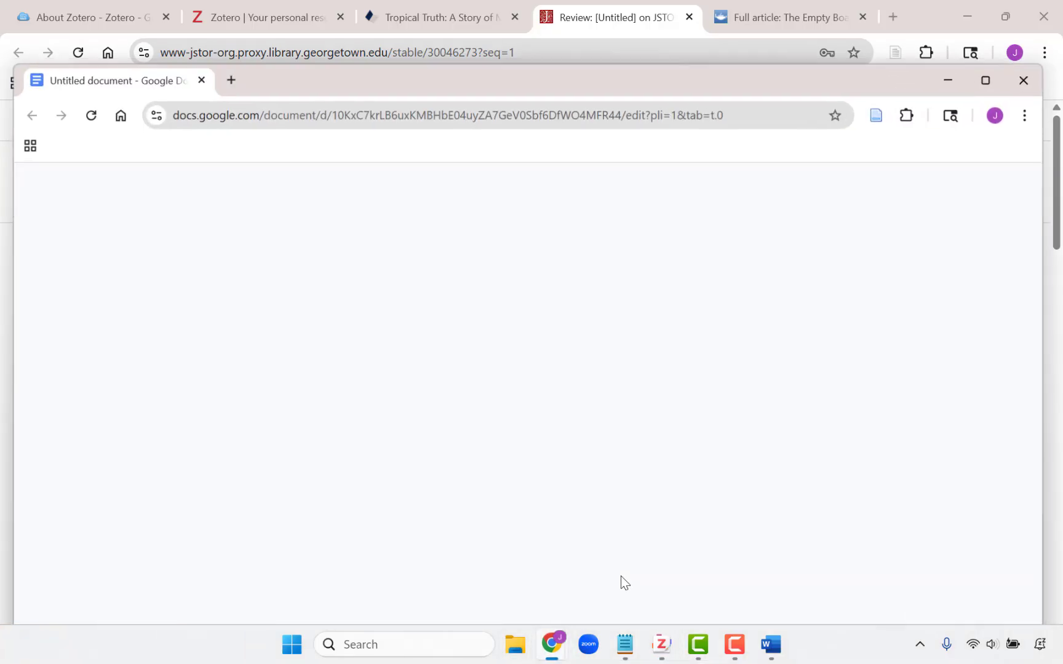
left_click(986, 78)
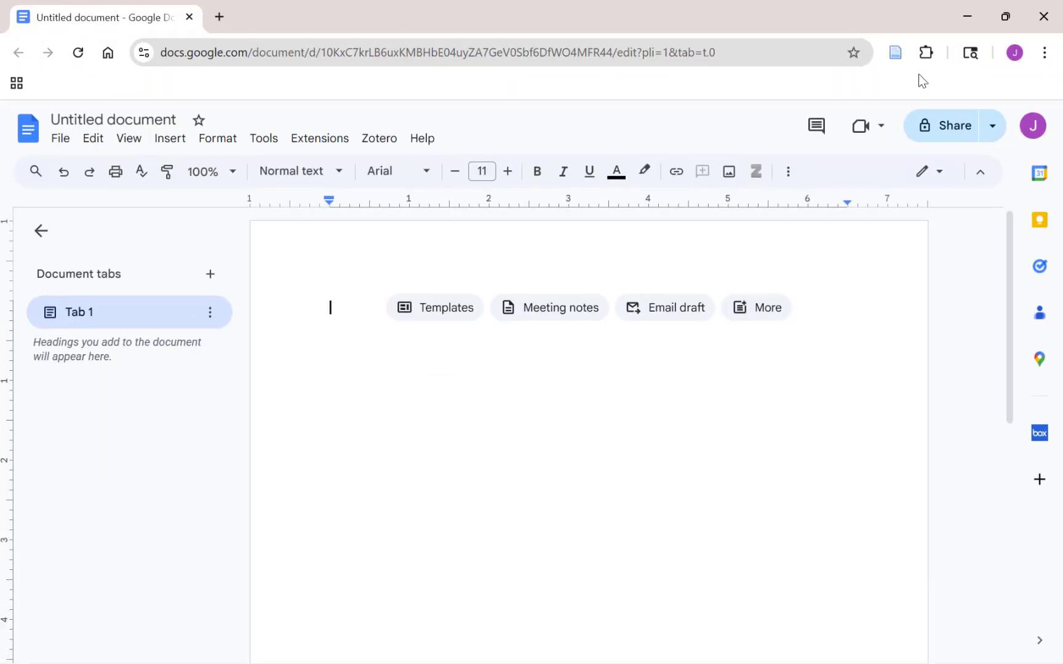
left_click(47, 240)
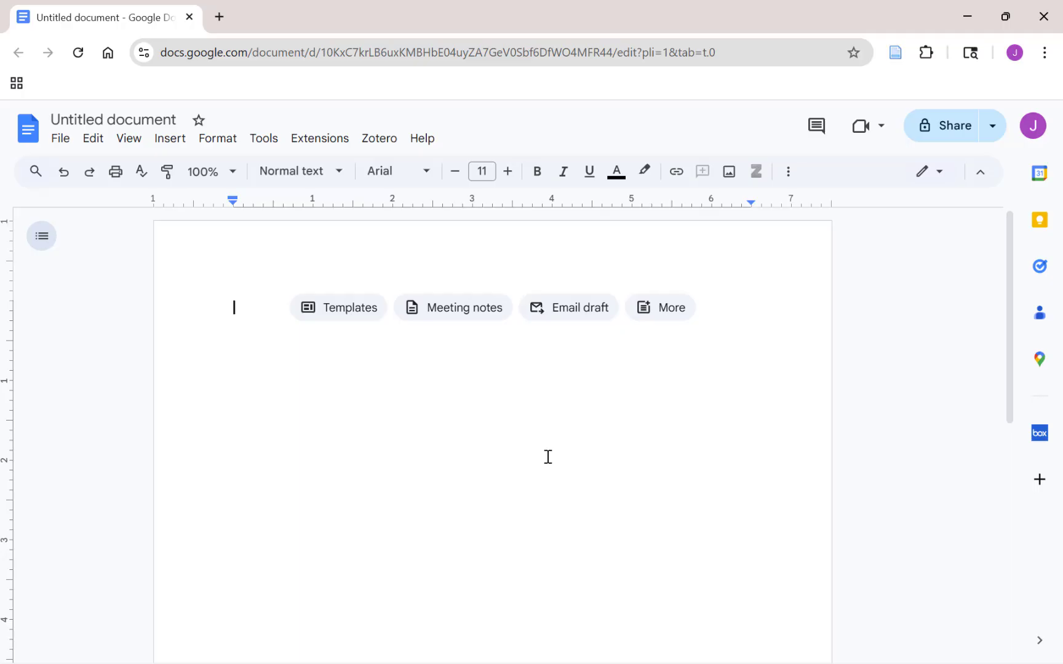
Step: Insert a Zotero citation of The Empty Boat using the American Psychological Association (APA) 7th edition style
left_click(383, 143)
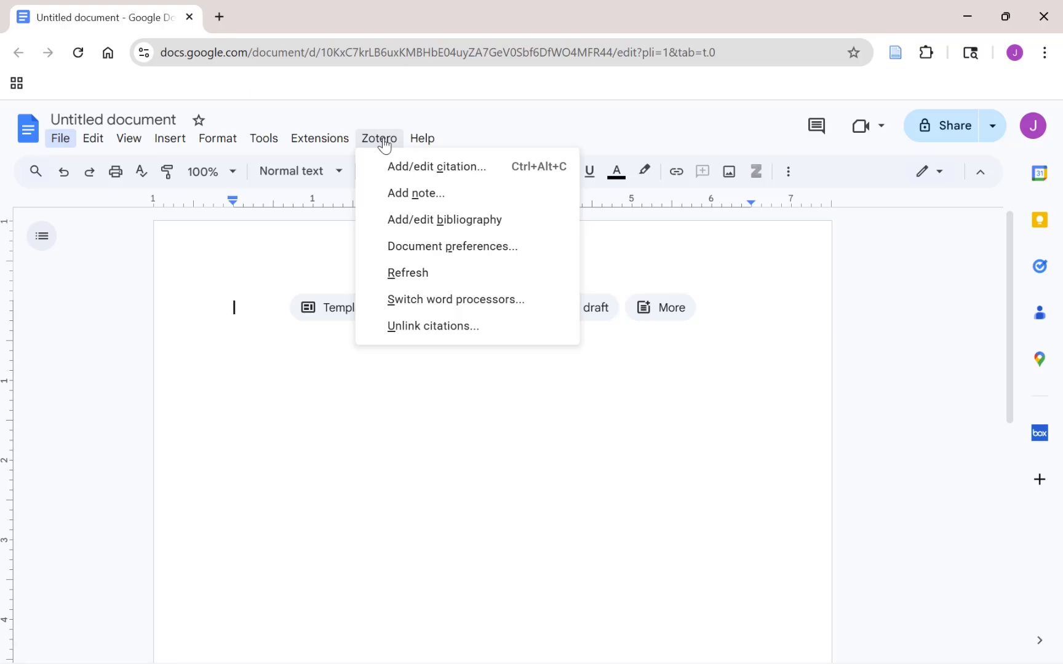
left_click(398, 174)
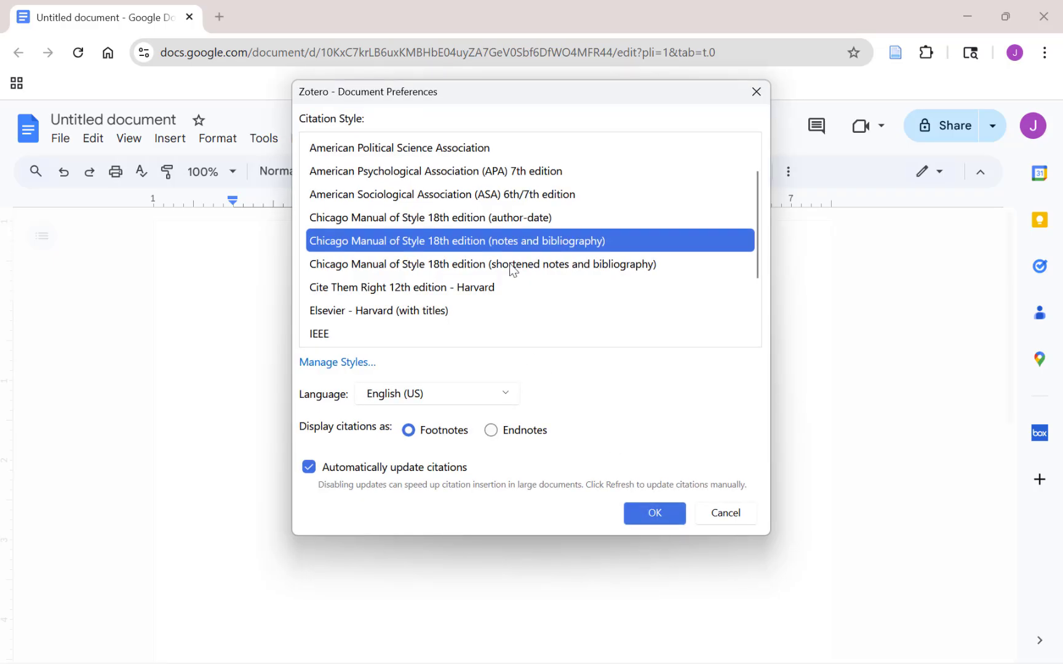
scroll(476, 191, "up", 1)
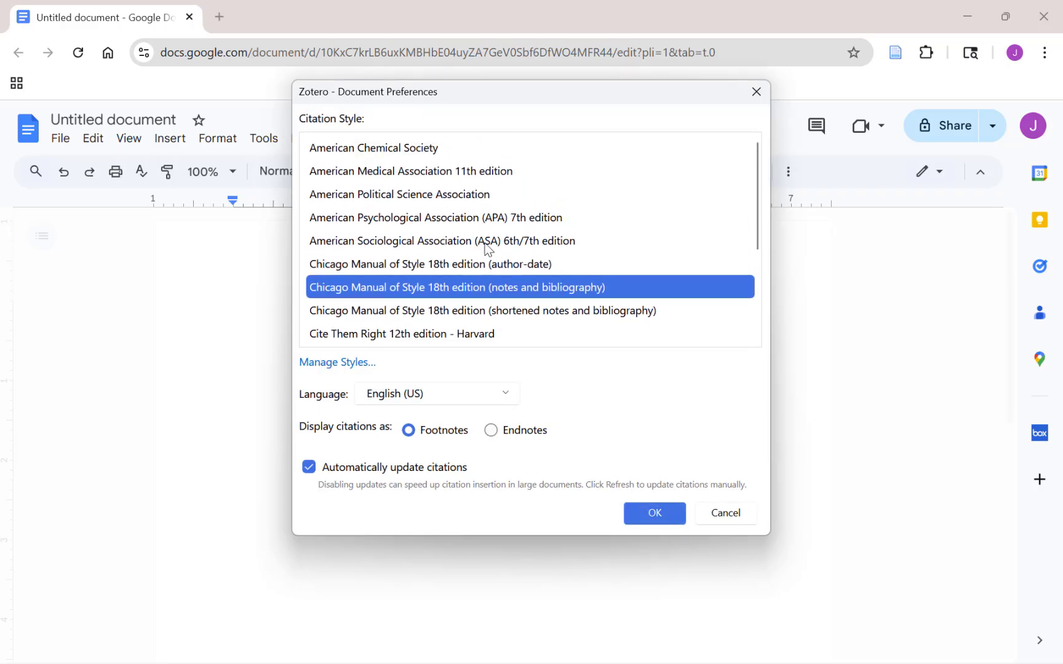
left_click(487, 222)
left_click(669, 478)
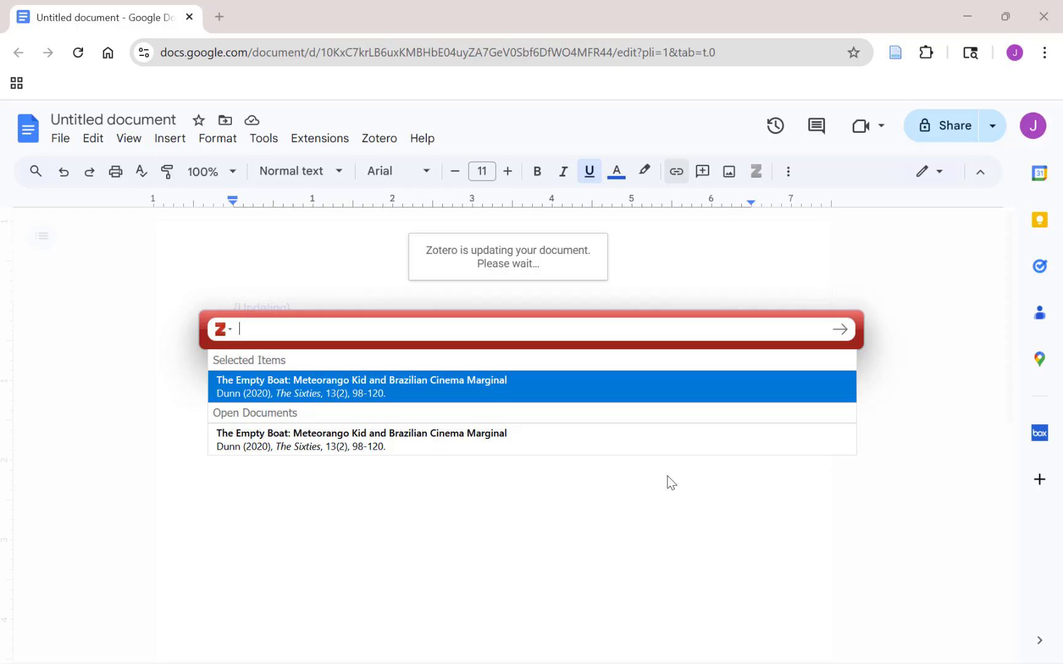
key("Return")
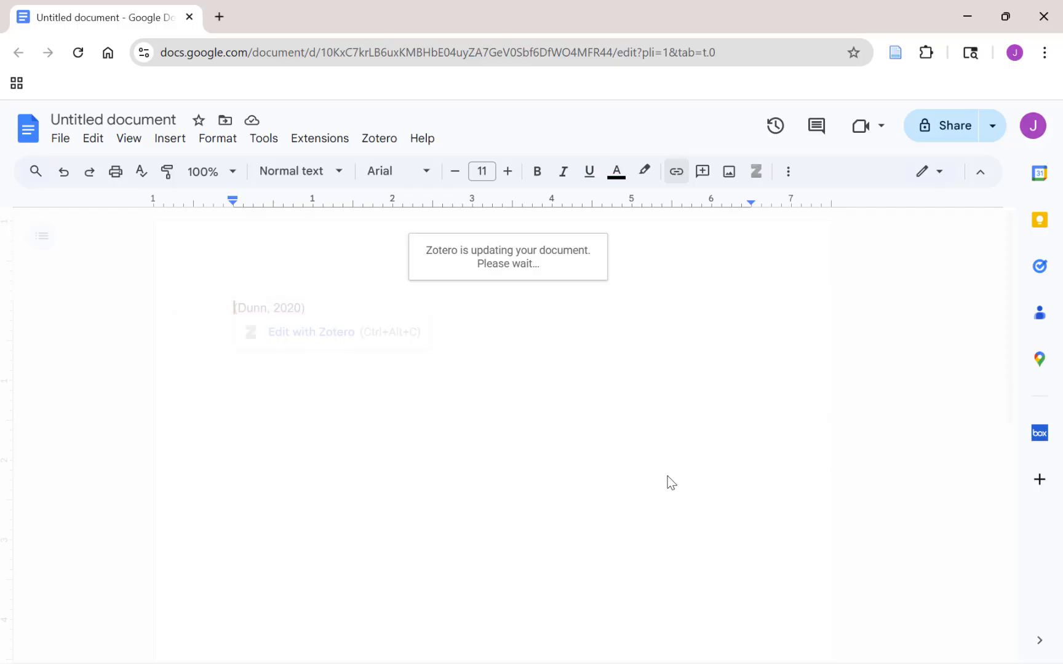
Step: Add "and another" after the citation and cite The University of Florida's Latin American Collection, found by searching for "se", with page 32
type("and another")
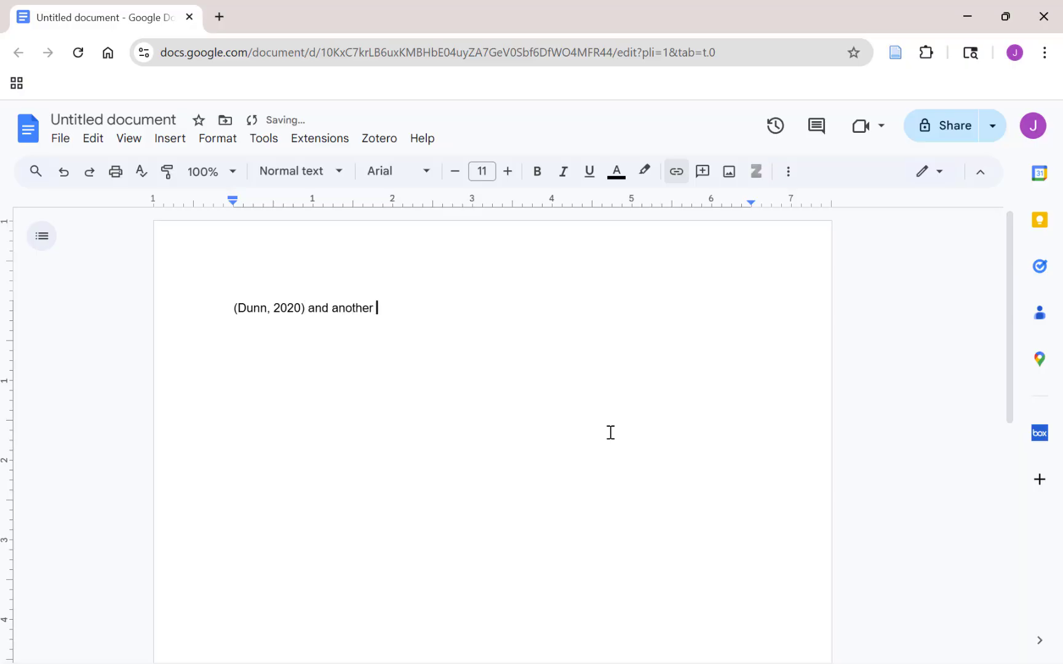
left_click(377, 140)
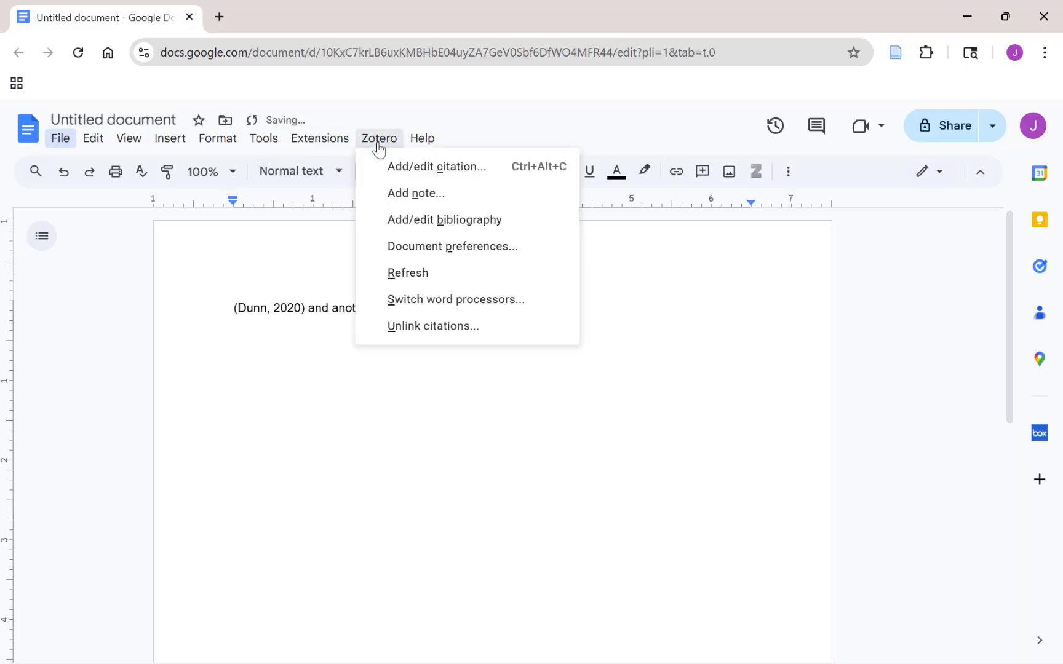
left_click(415, 173)
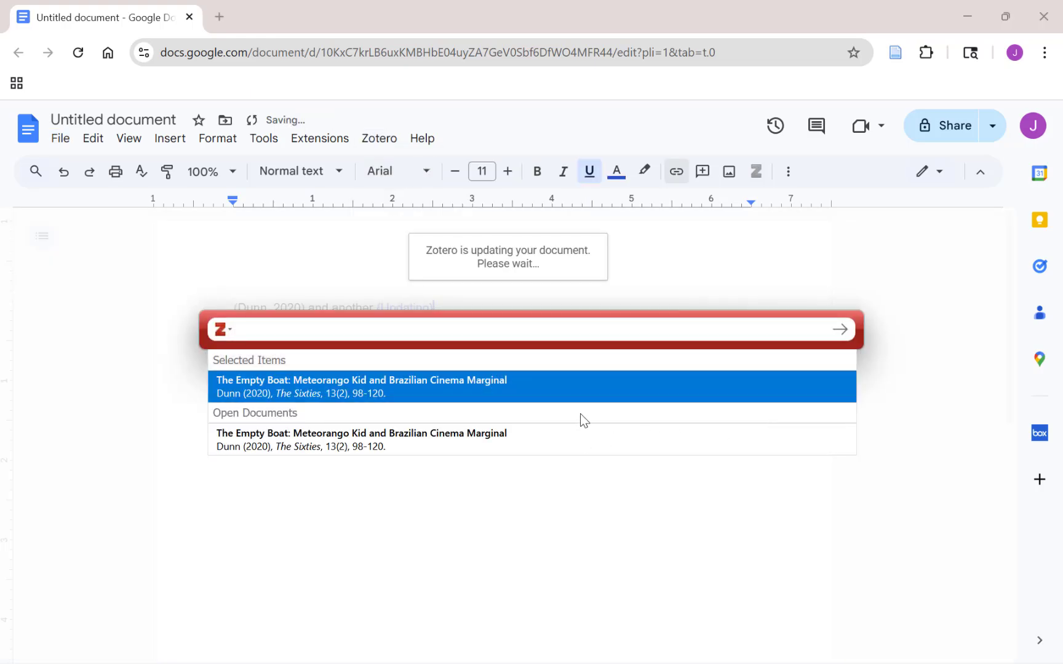
type("se")
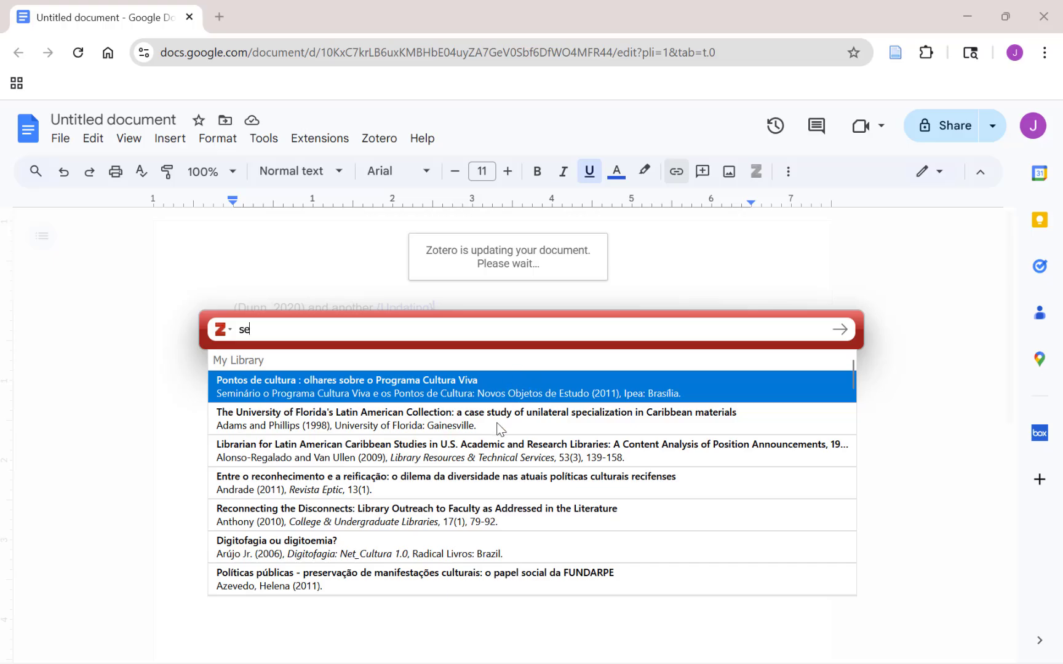
left_click(500, 424)
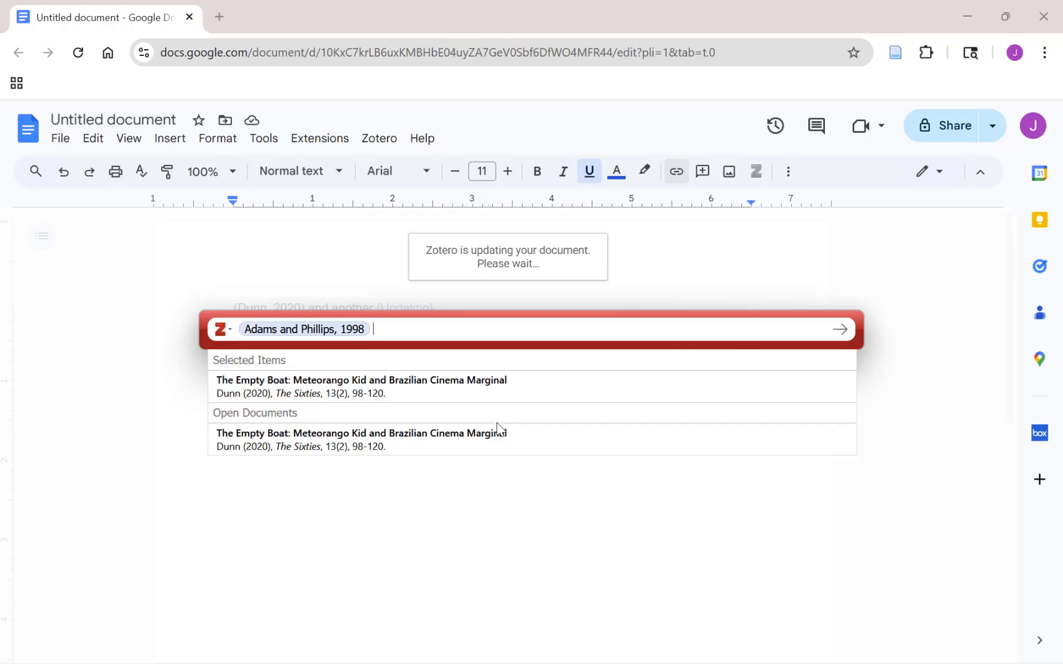
left_click(301, 333)
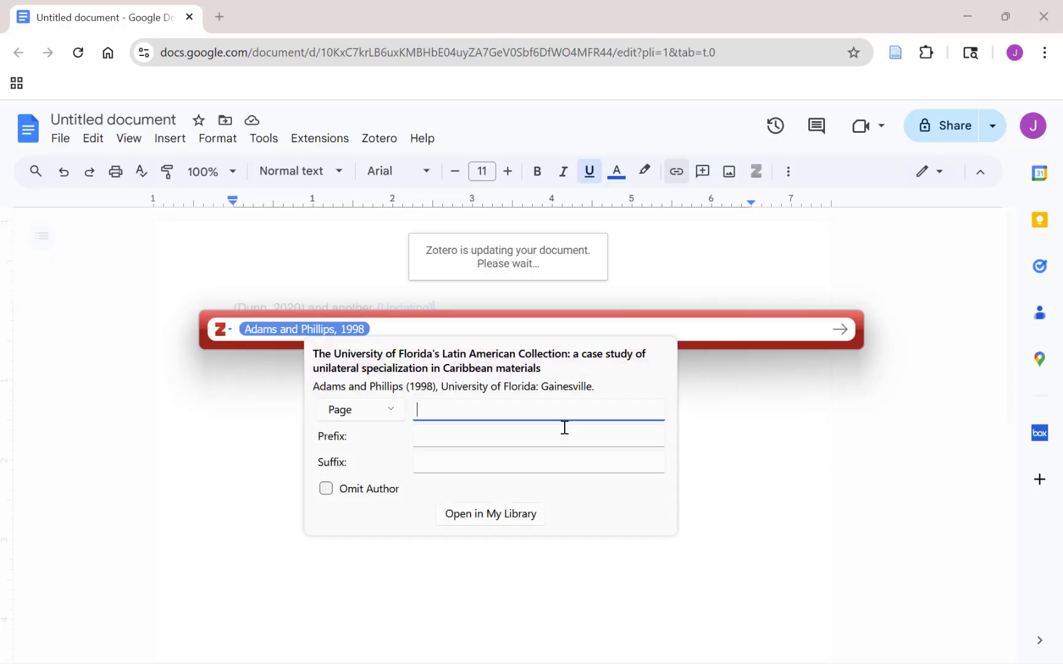
type("32")
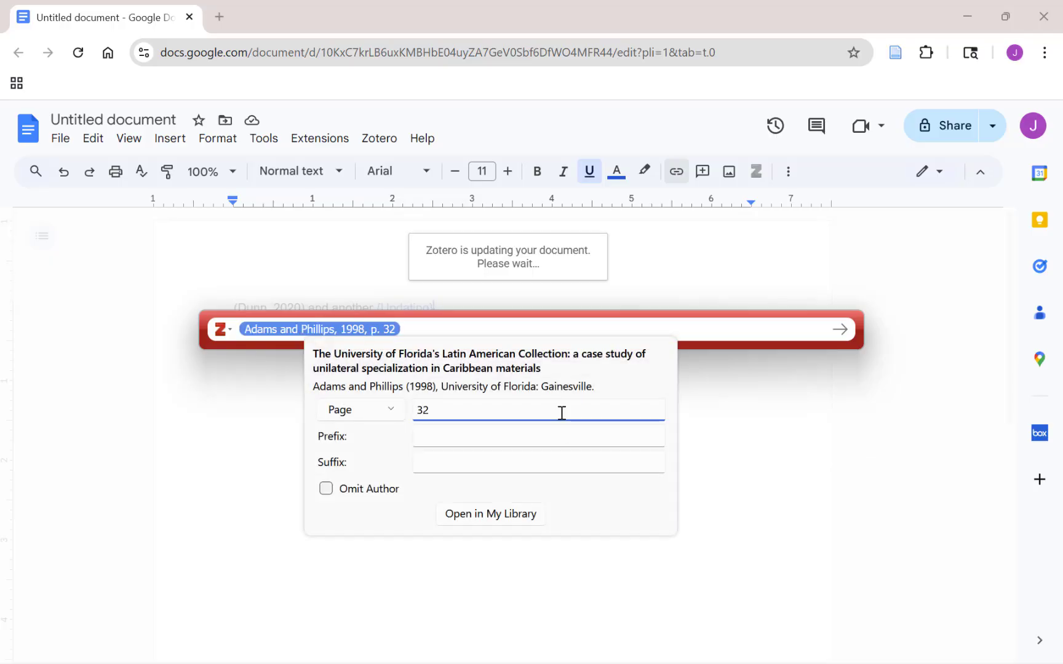
key("Return")
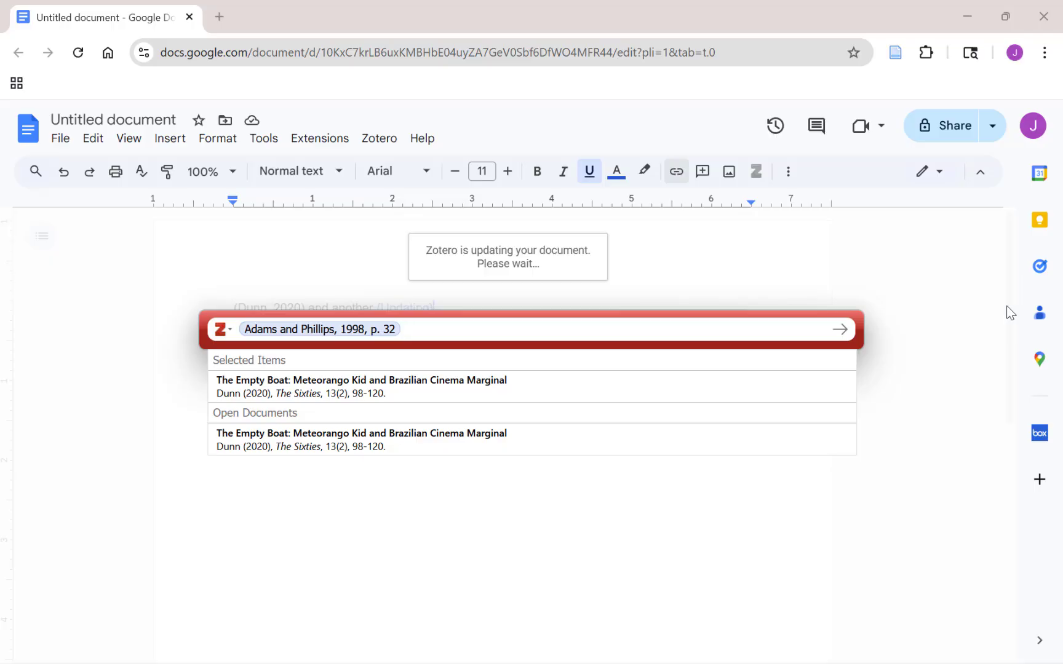
key("Return")
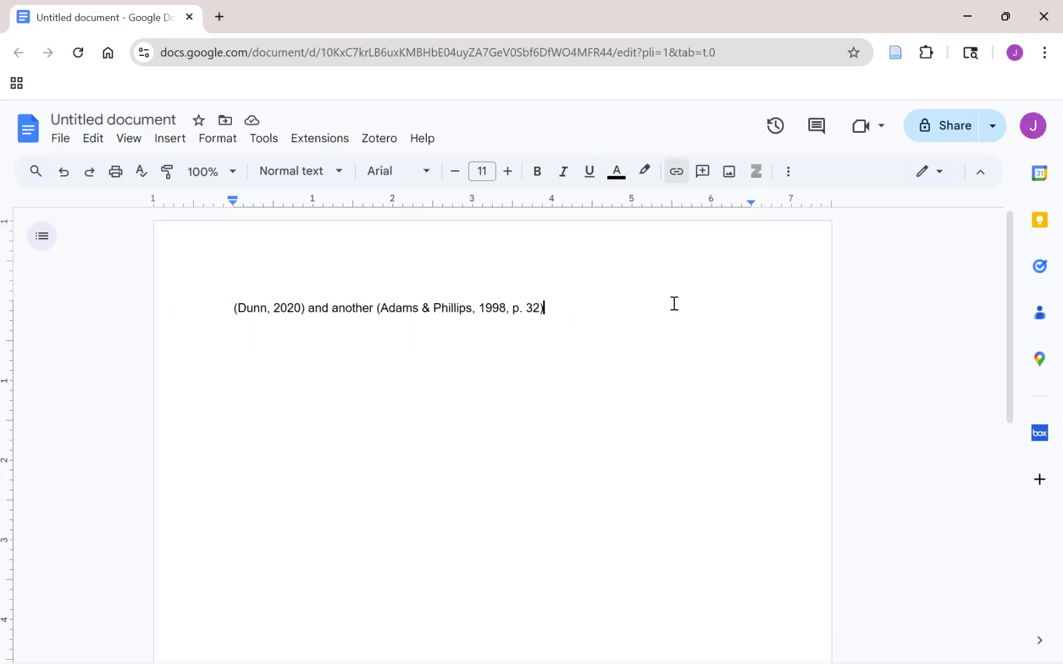
Step: Insert the Zotero bibliography on a new line below the citations and select the Google Books URL in its first entry
key("Return")
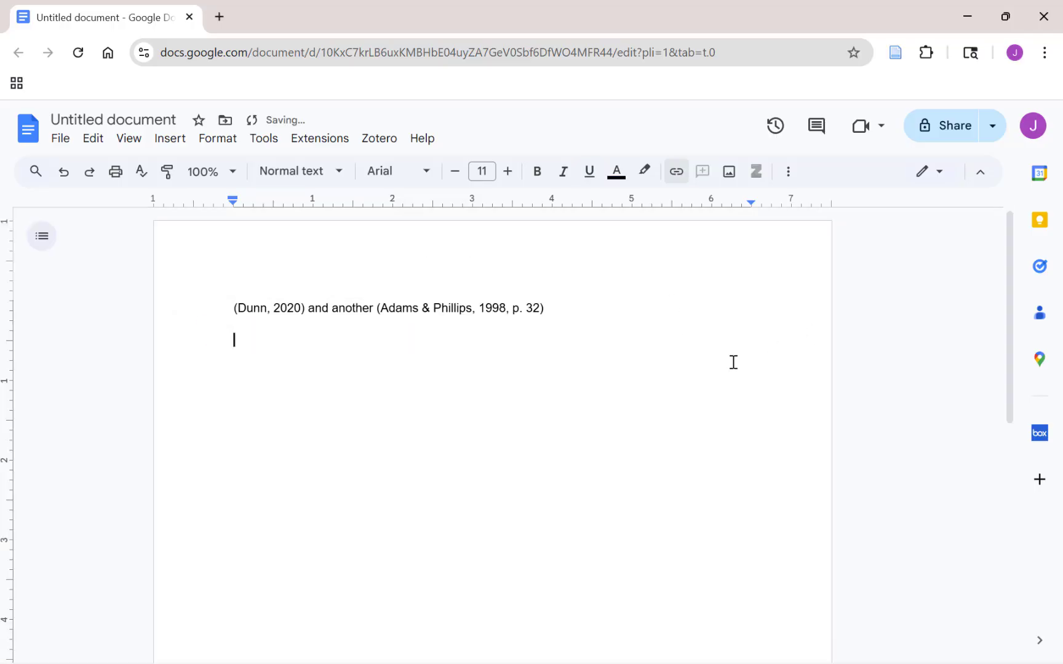
left_click(383, 139)
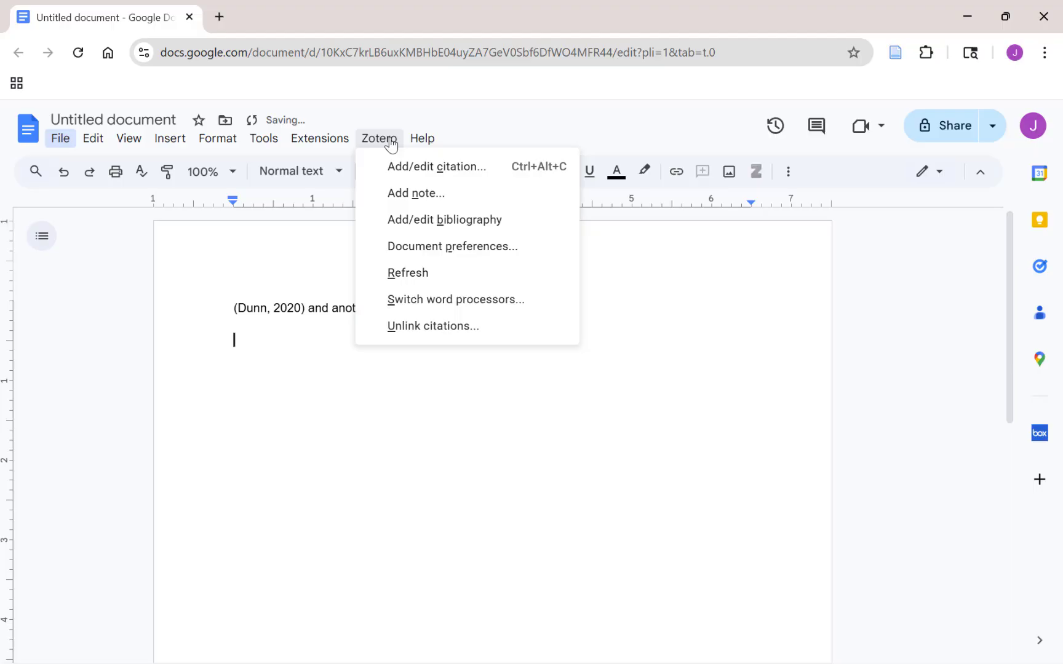
left_click(414, 225)
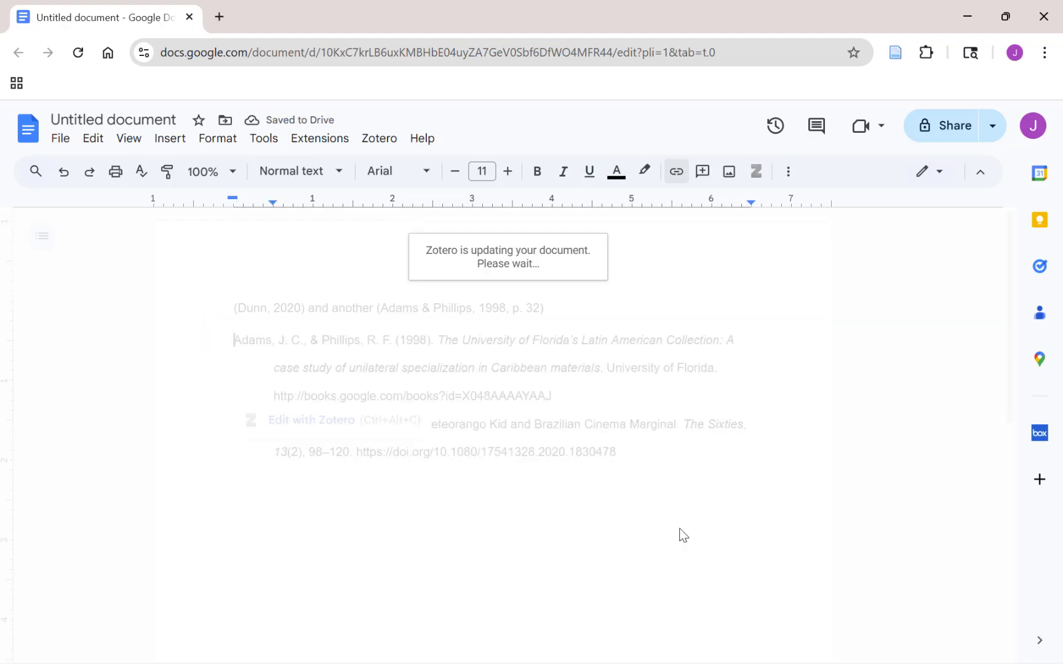
left_click(276, 395)
left_click_drag(277, 395, 559, 400)
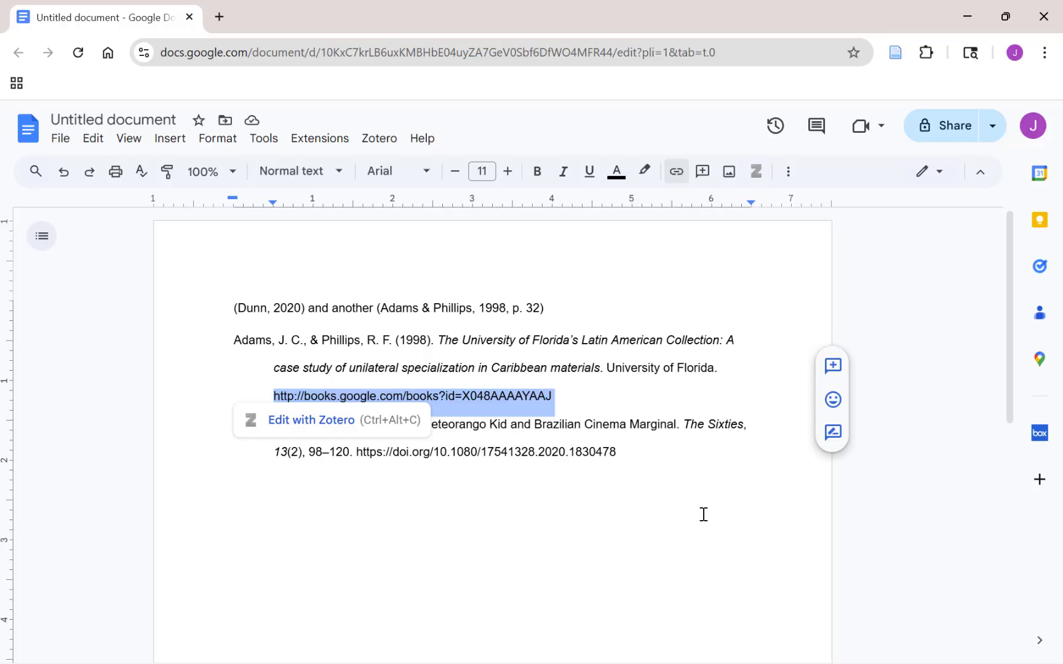
Step: Switch to the About Zotero library guide and look through its section list, librarian contact box and Pre-Workshop Requirements
left_click(965, 5)
left_click(100, 11)
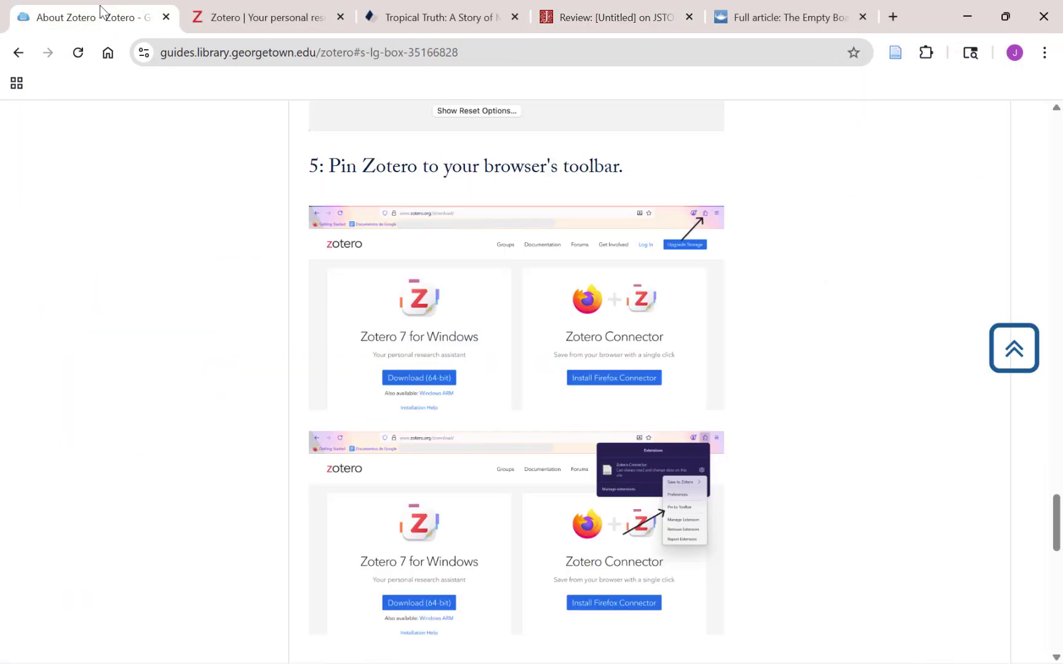
scroll(163, 210, "up", 20)
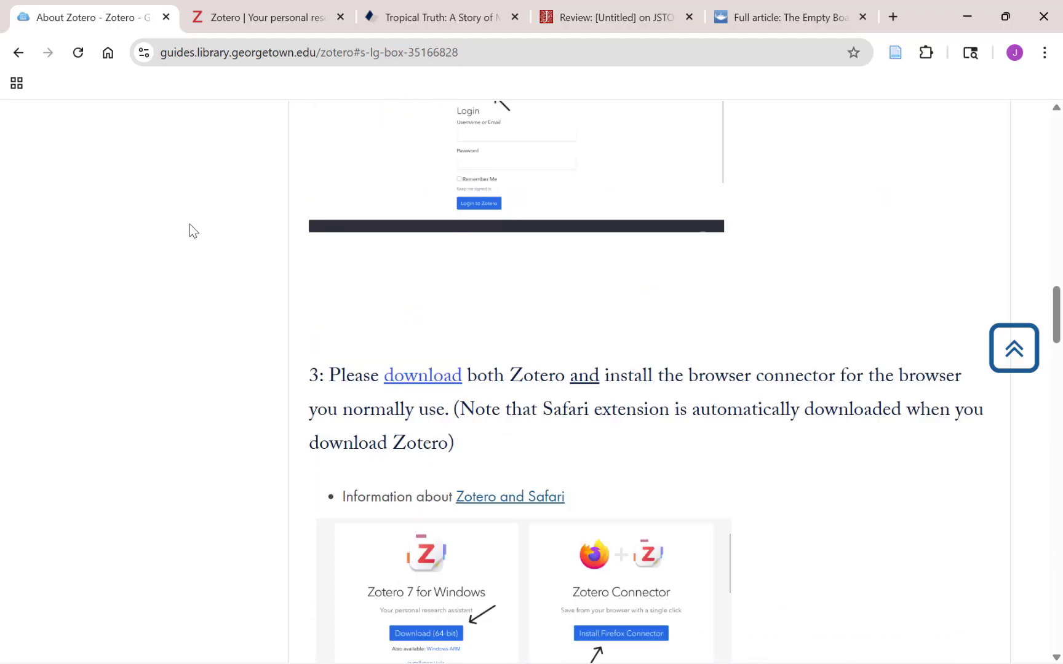
scroll(188, 232, "up", 10)
scroll(209, 230, "down", 1)
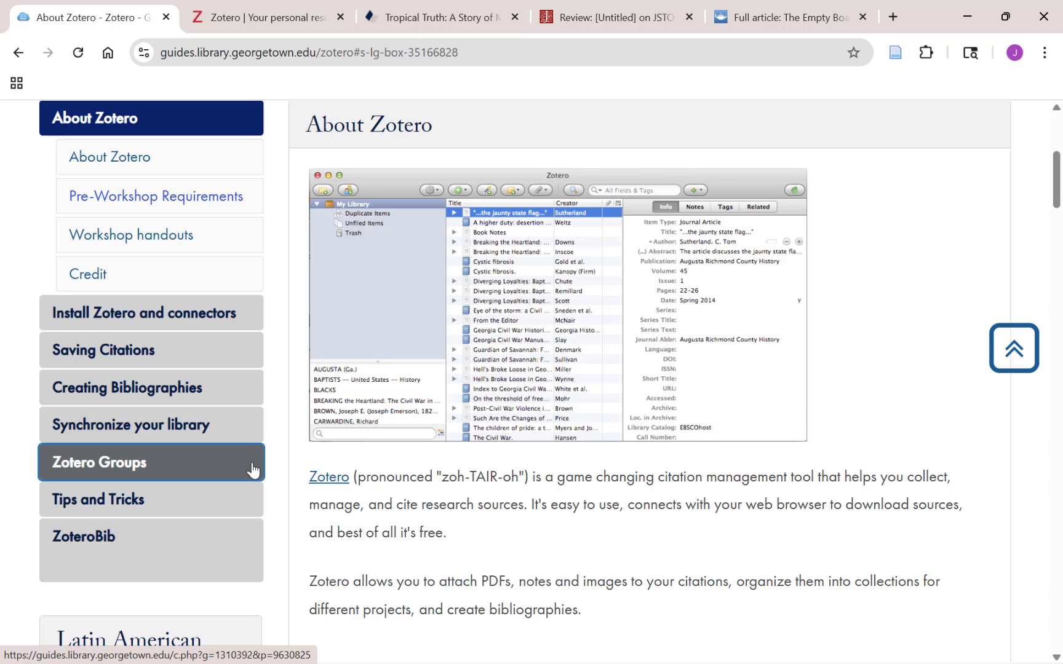
scroll(254, 470, "down", 10)
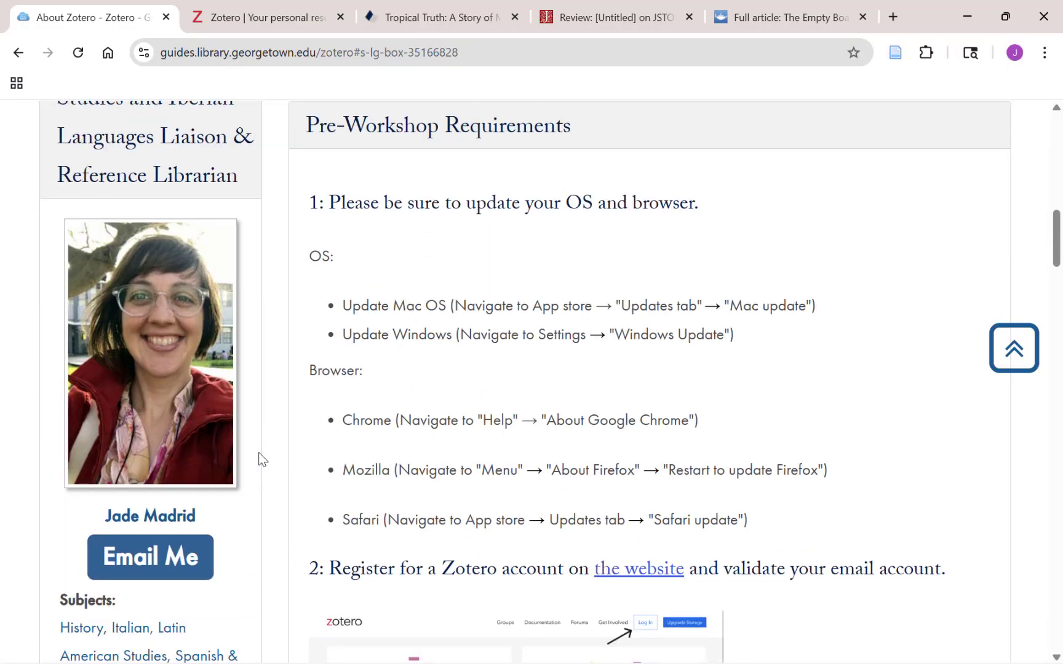